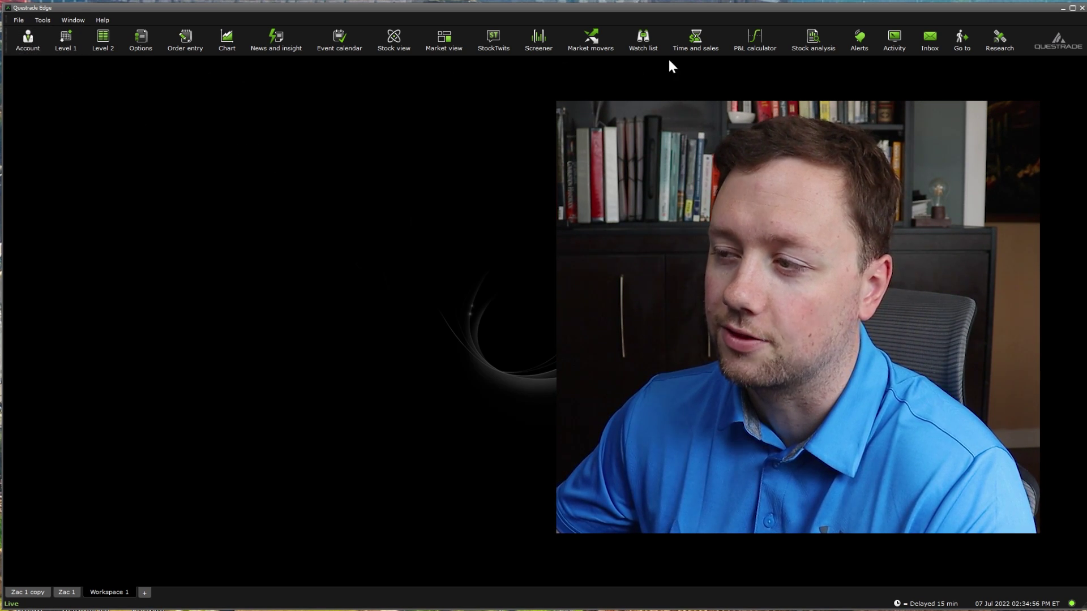
- Open the Account, Options, News and insight, AAPL Stock view and StockTwits windows
{"action": "left_click", "coordinate": [23, 39]}
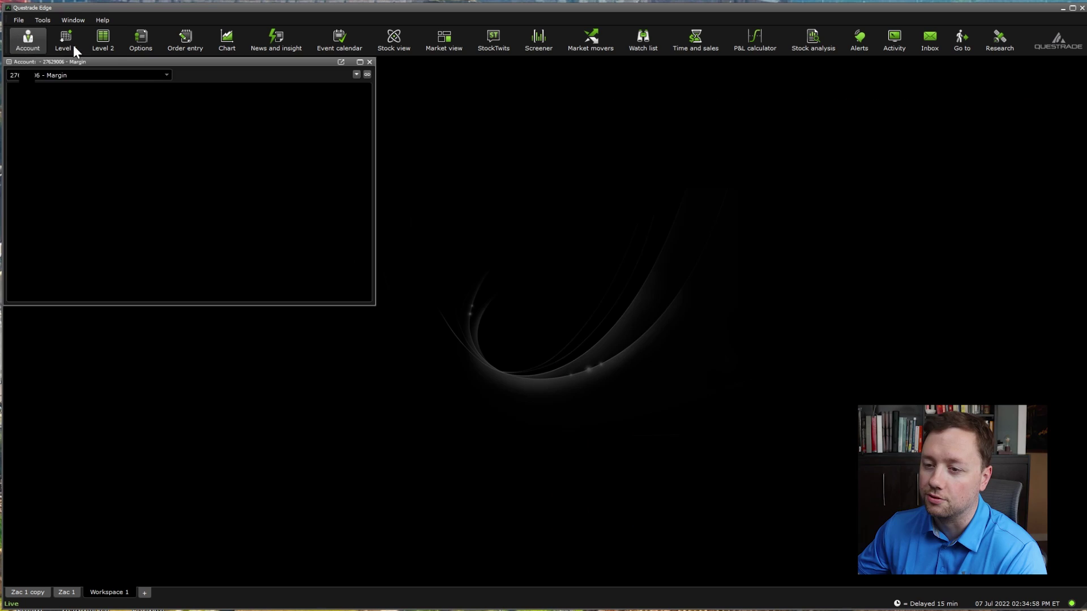
{"action": "left_click", "coordinate": [134, 43]}
{"action": "left_click", "coordinate": [273, 43]}
{"action": "left_click", "coordinate": [396, 44]}
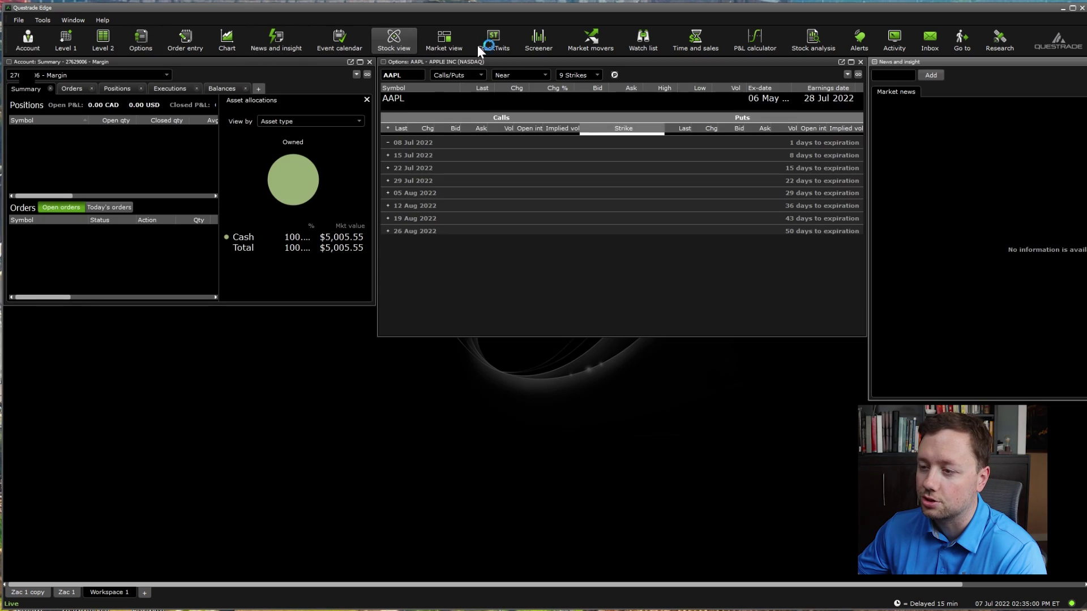
{"action": "left_click", "coordinate": [504, 39]}
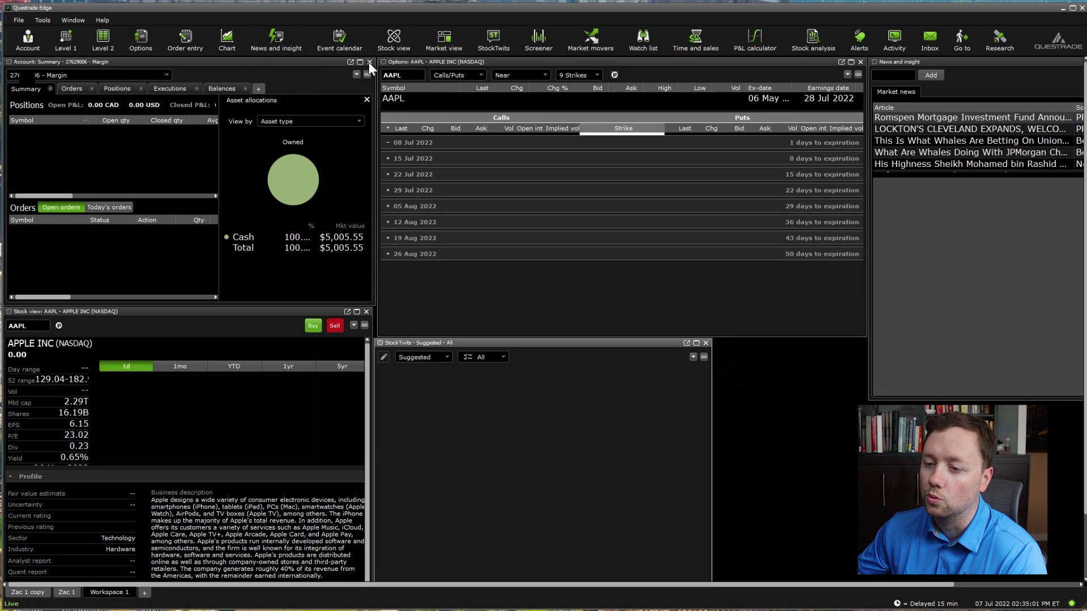
- Close the Account, Options, StockTwits and AAPL Stock view windows, keeping News and insight
{"action": "left_click", "coordinate": [368, 63]}
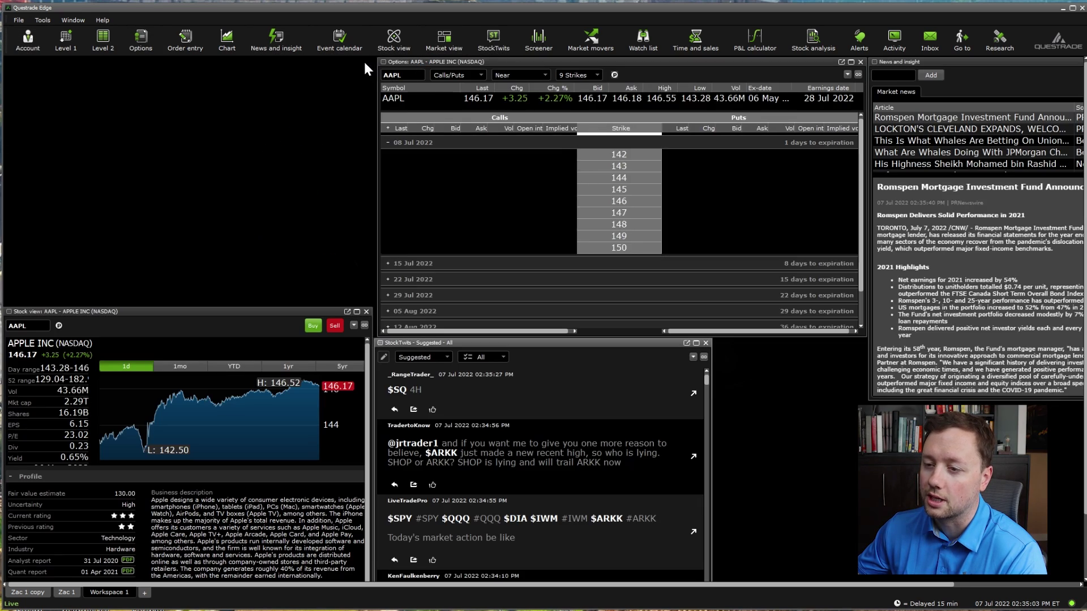
{"action": "left_click", "coordinate": [860, 62]}
{"action": "left_click", "coordinate": [705, 344]}
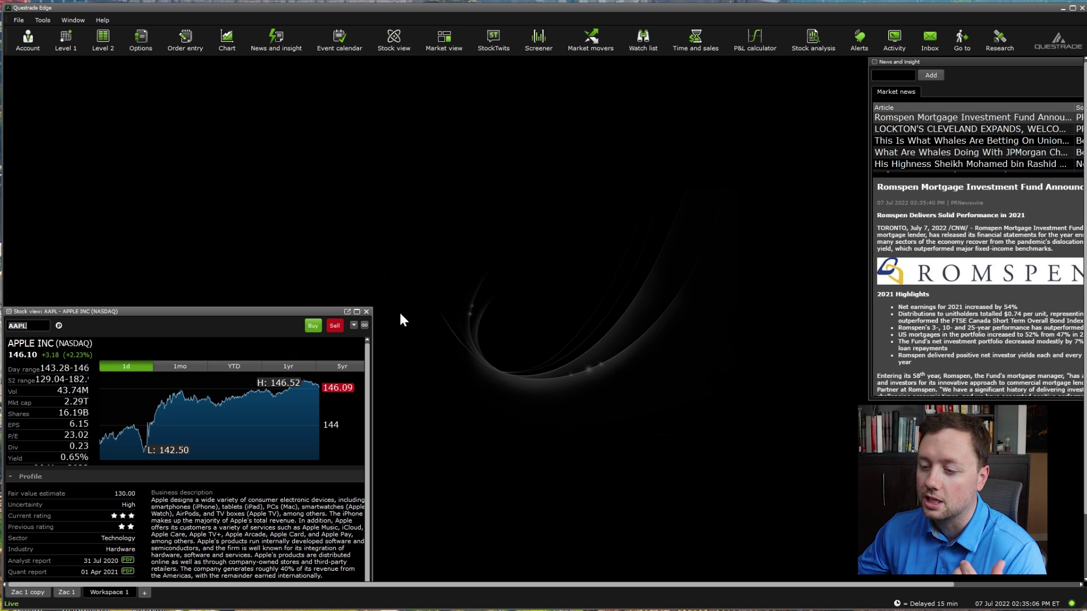
{"action": "left_click", "coordinate": [366, 312]}
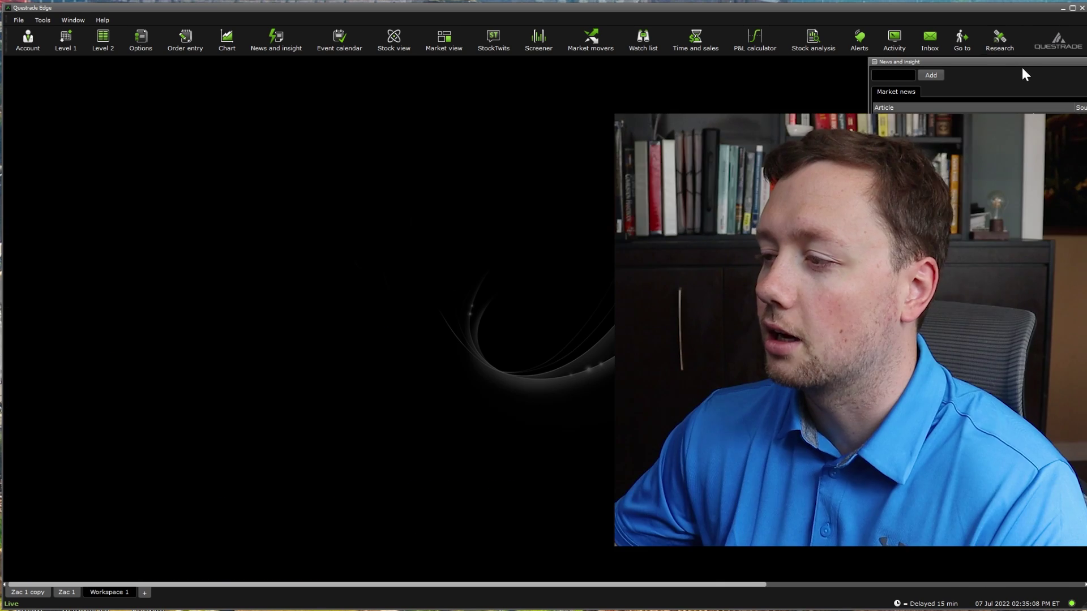
- Float and close News and insight, then switch the toolbar to small icons and back to large
{"action": "left_click_drag", "start_coordinate": [1021, 63], "coordinate": [412, 104]}
{"action": "left_click", "coordinate": [766, 97]}
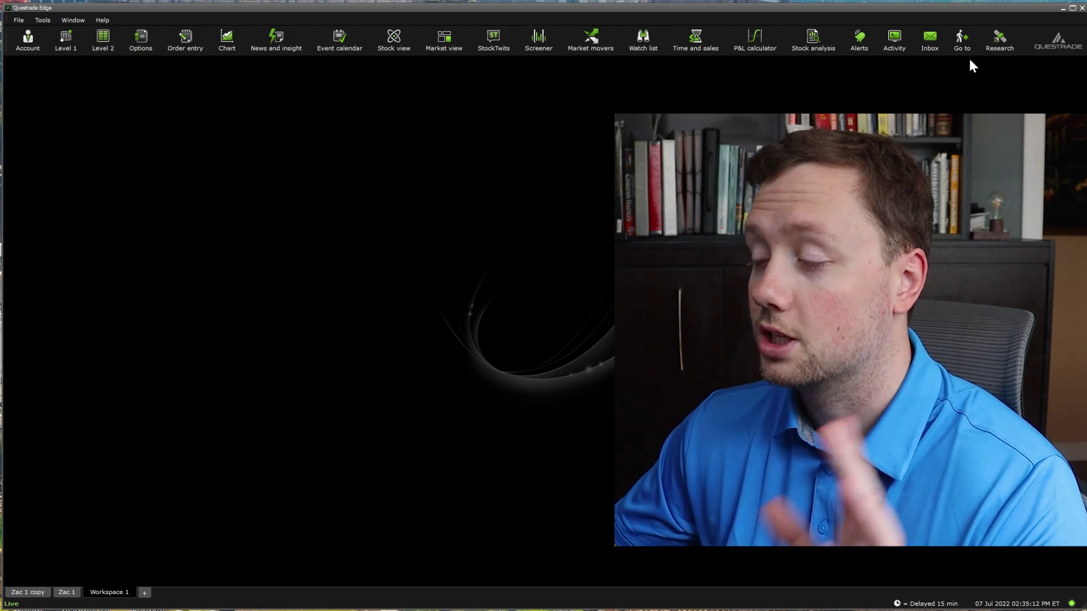
{"action": "right_click", "coordinate": [1027, 39]}
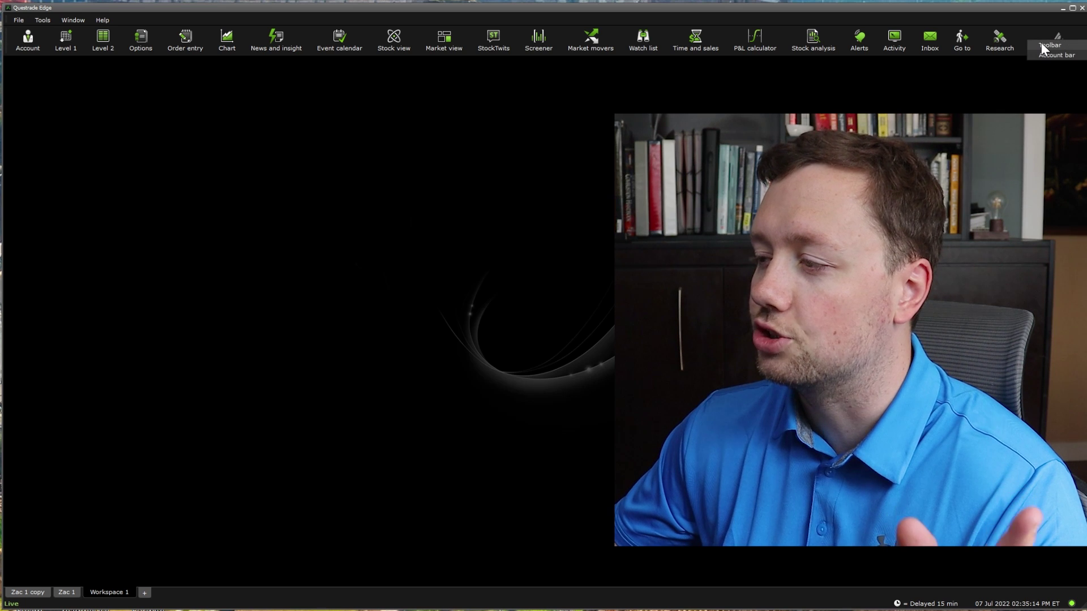
{"action": "left_click", "coordinate": [1051, 46]}
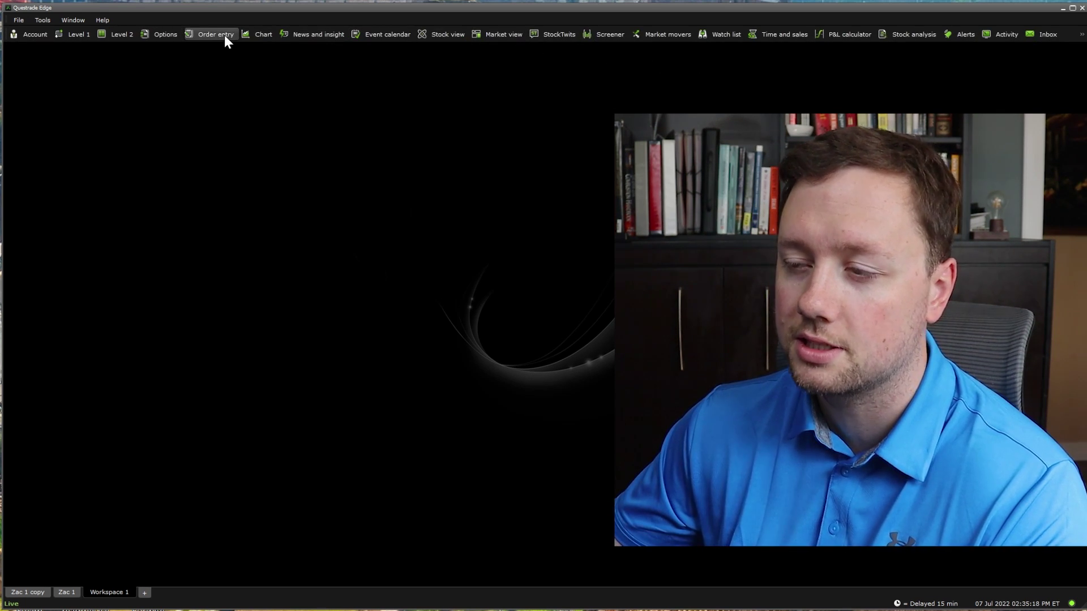
{"action": "right_click", "coordinate": [1025, 37]}
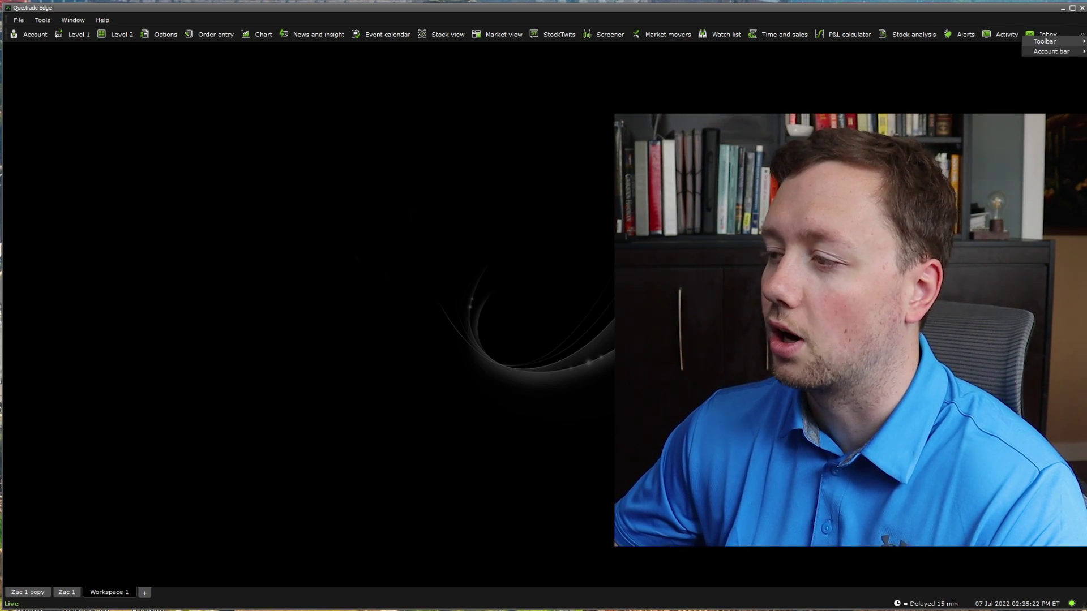
{"action": "left_click", "coordinate": [973, 51]}
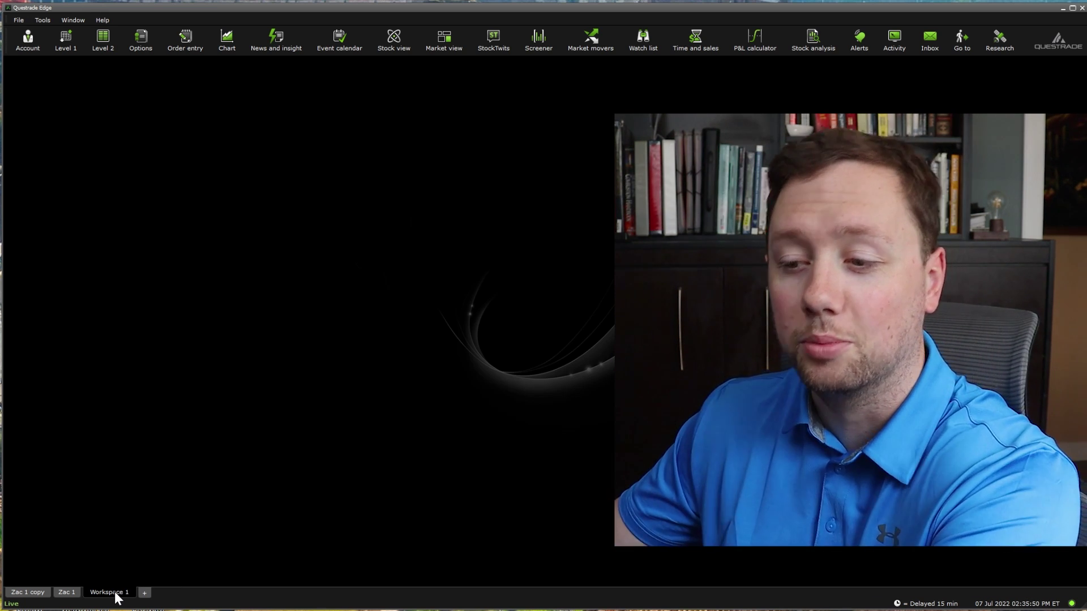
{"action": "left_click", "coordinate": [68, 596]}
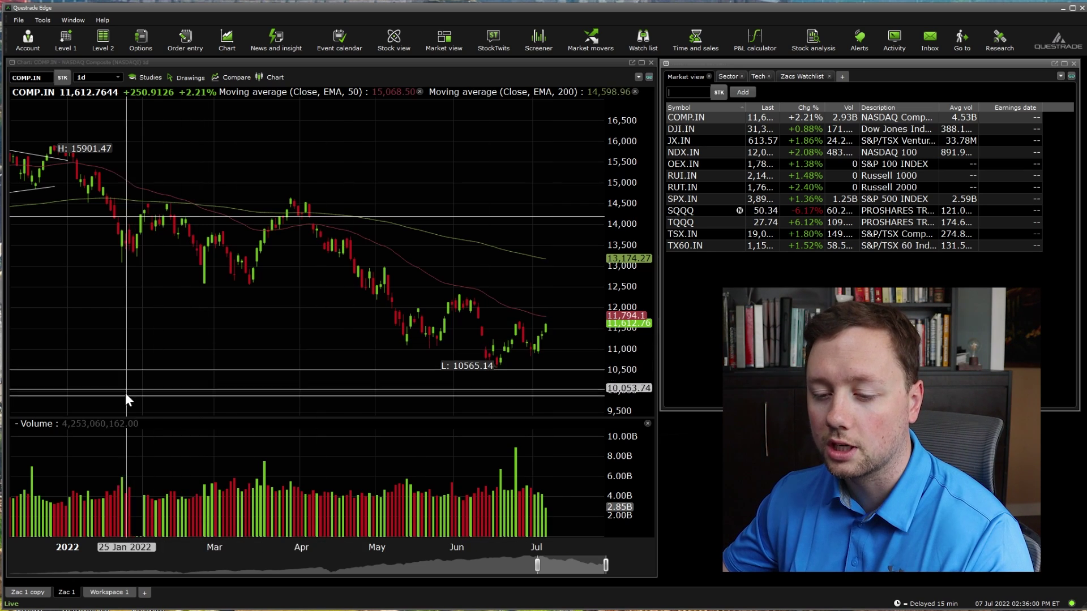
{"action": "left_click", "coordinate": [112, 592]}
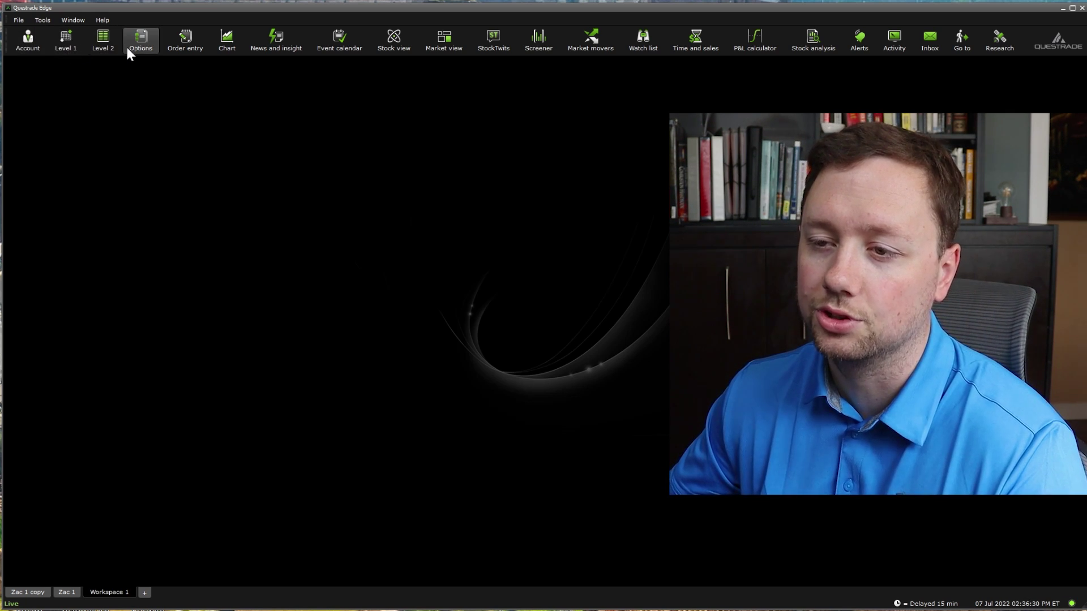
- Open a 1-minute AAPL chart and stretch it to fill the left side down to the bottom
{"action": "left_click", "coordinate": [234, 45]}
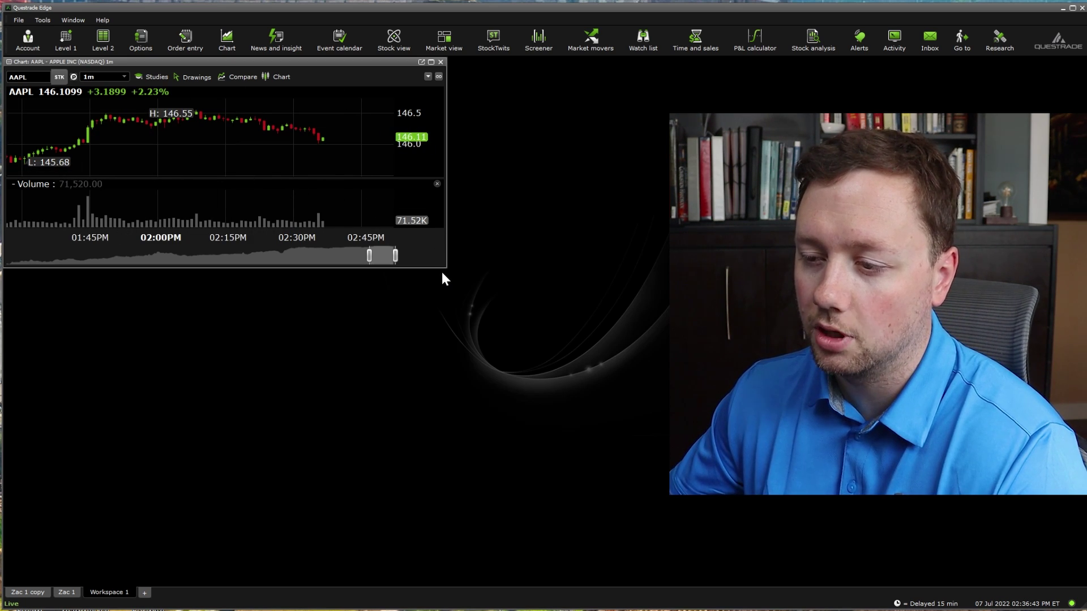
{"action": "left_click_drag", "start_coordinate": [445, 270], "coordinate": [679, 575]}
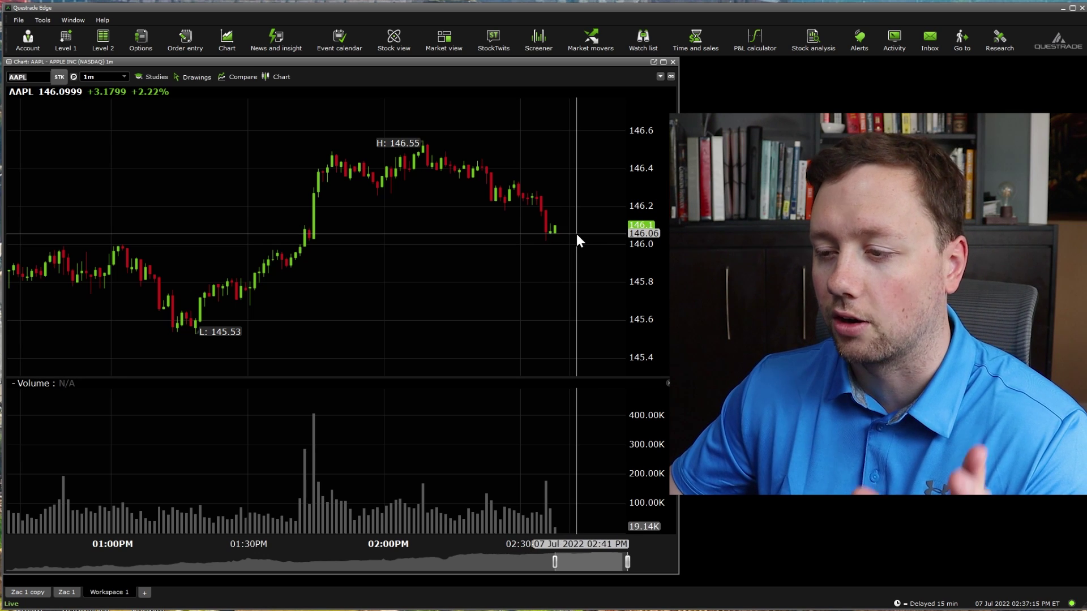
{"action": "right_click", "coordinate": [576, 233]}
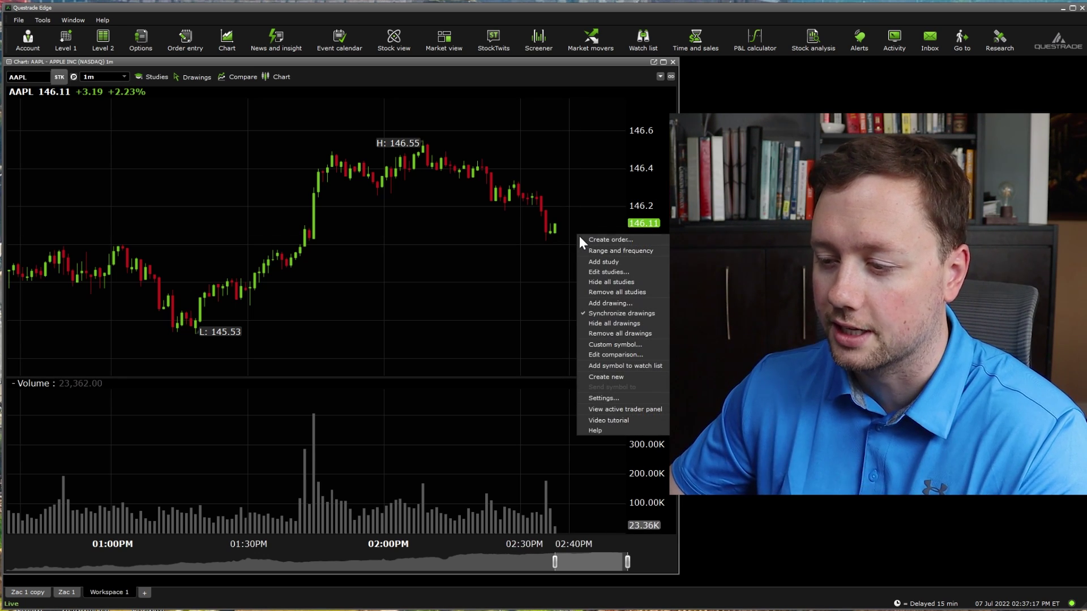
{"action": "left_click", "coordinate": [615, 397]}
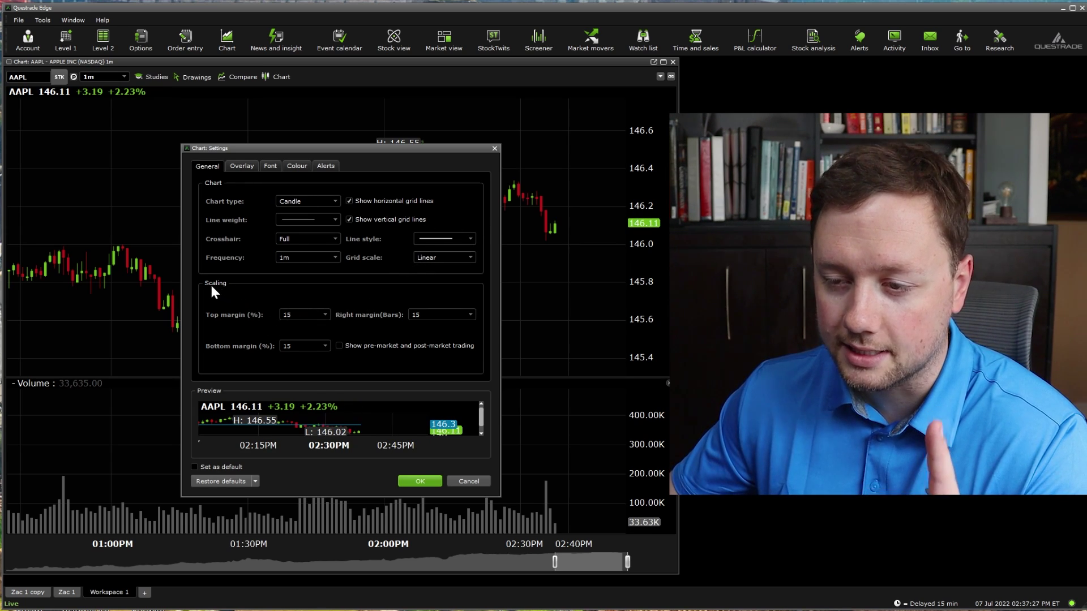
{"action": "left_click", "coordinate": [297, 316]}
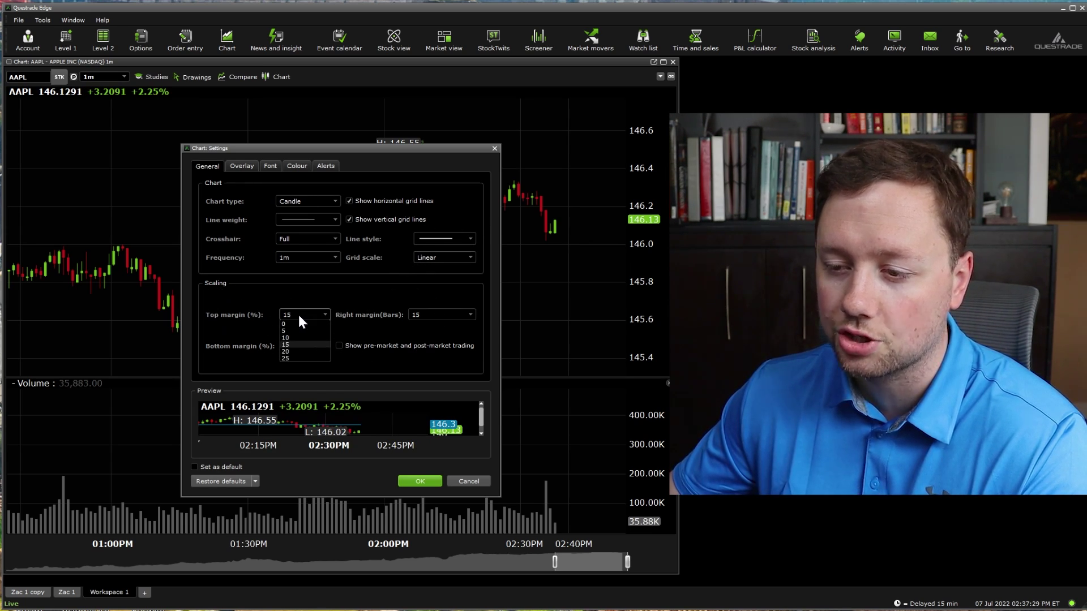
{"action": "left_click", "coordinate": [298, 315]}
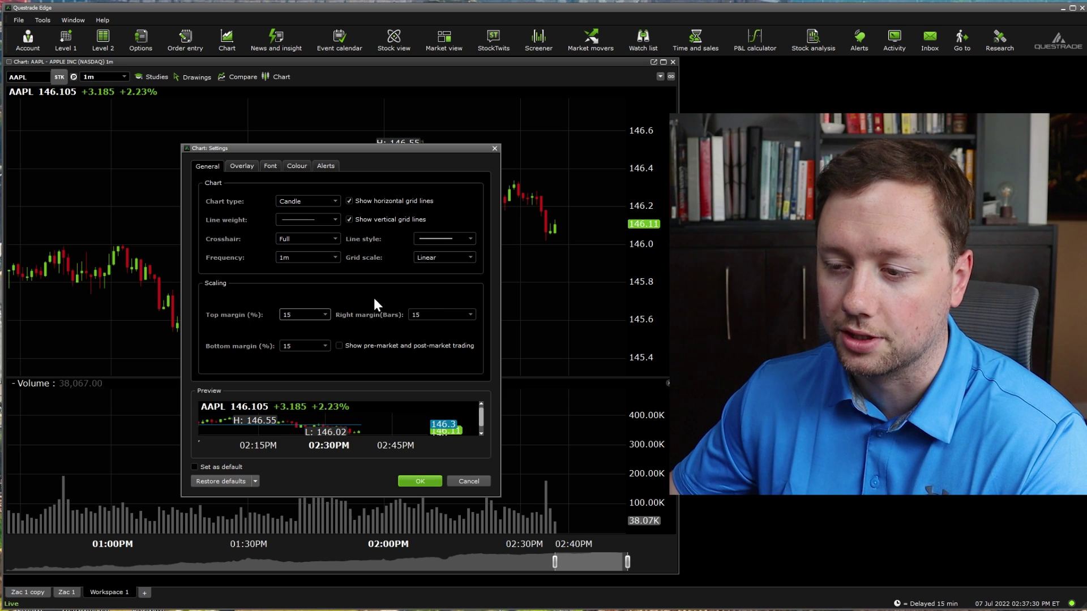
{"action": "left_click", "coordinate": [440, 314]}
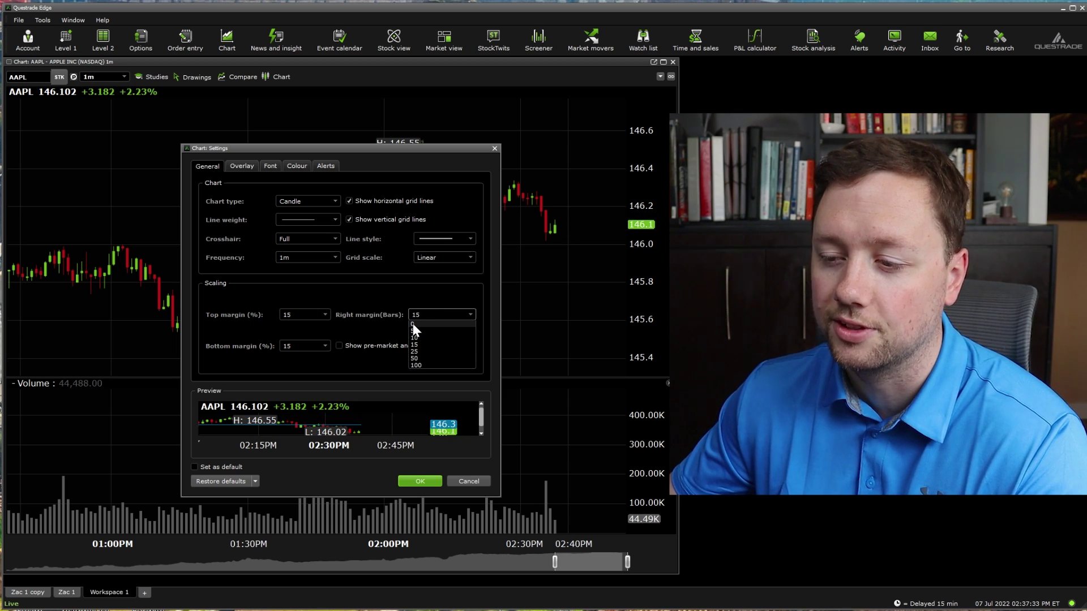
{"action": "left_click", "coordinate": [416, 324]}
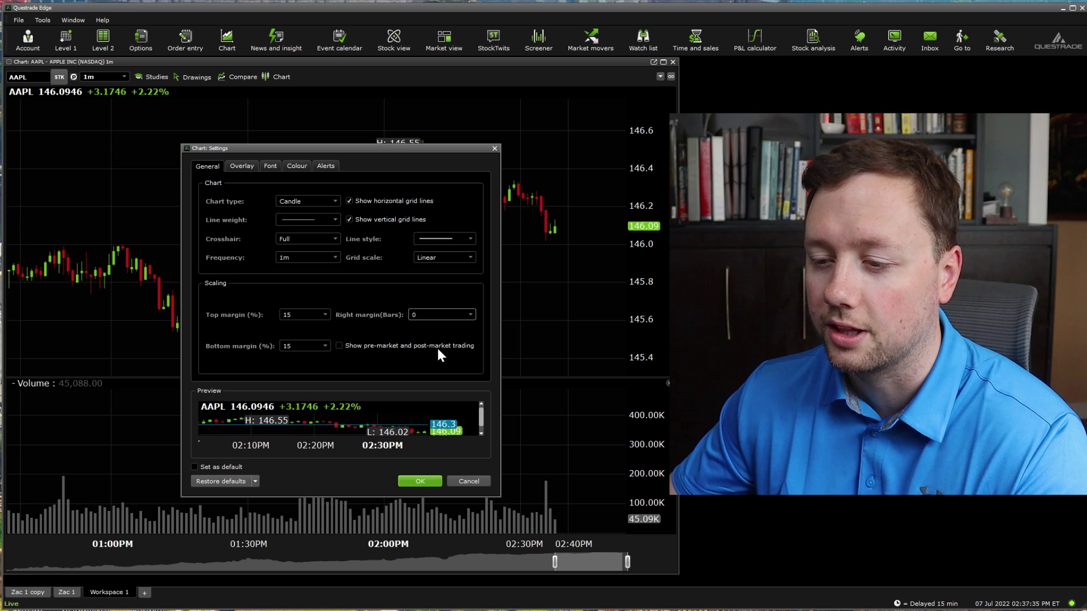
{"action": "left_click", "coordinate": [430, 481]}
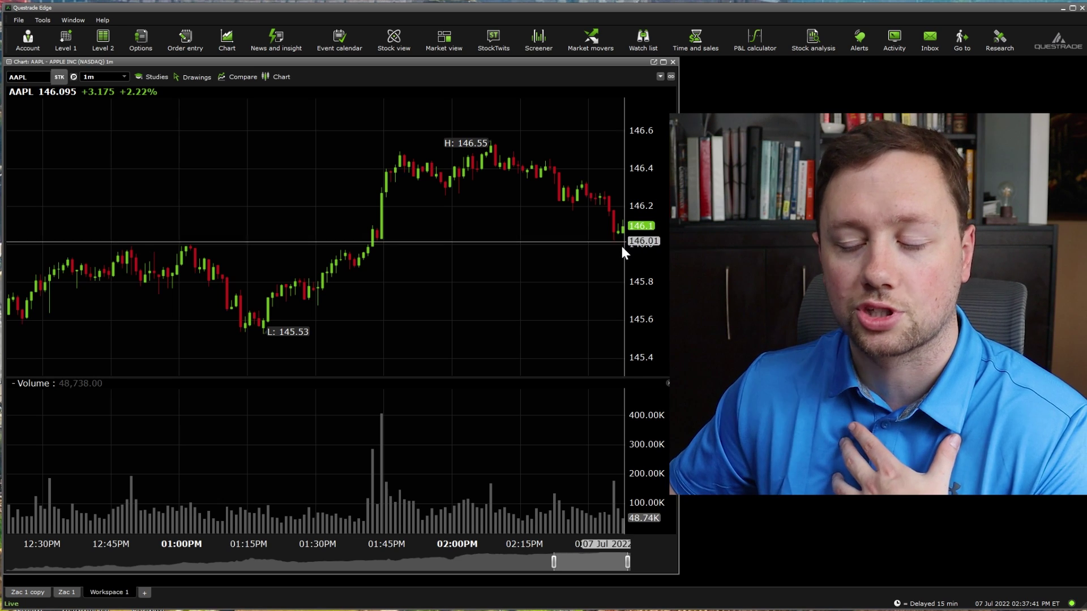
{"action": "right_click", "coordinate": [610, 272]}
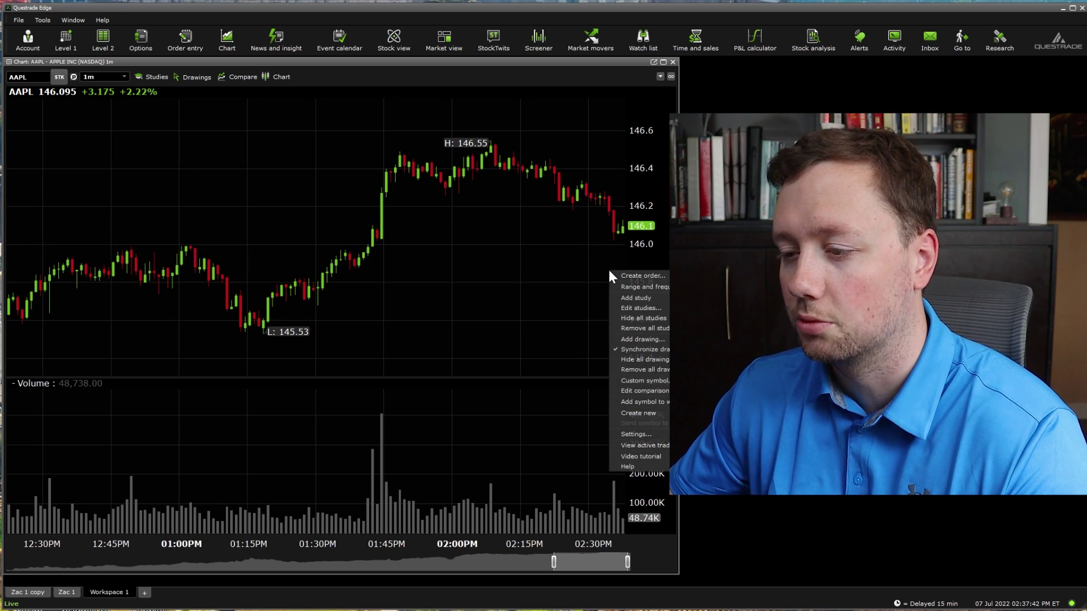
{"action": "left_click", "coordinate": [640, 433]}
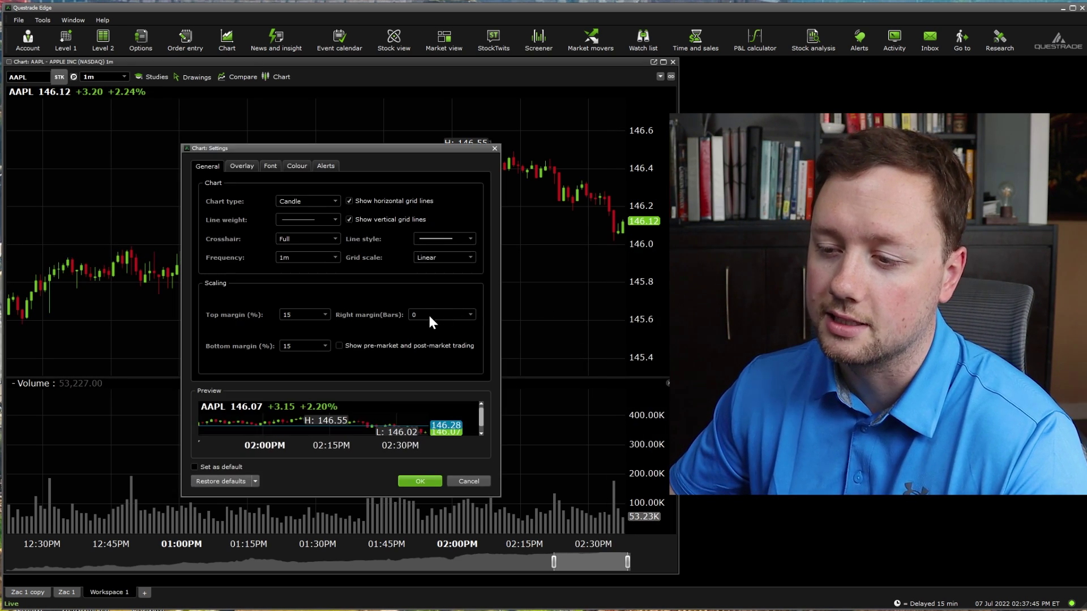
{"action": "left_click", "coordinate": [430, 317]}
{"action": "left_click", "coordinate": [426, 345]}
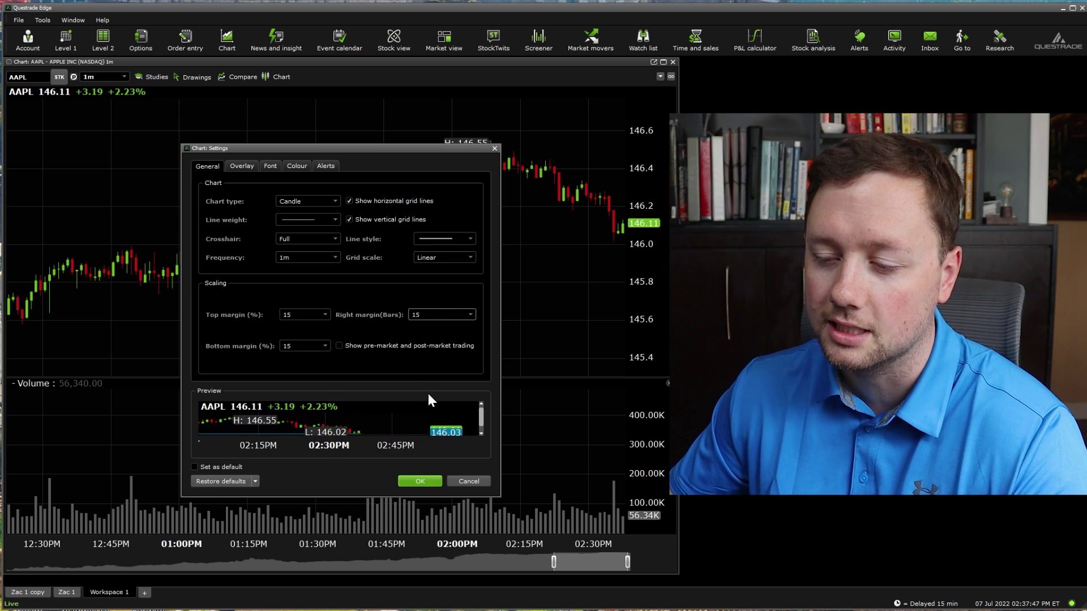
{"action": "left_click", "coordinate": [426, 478]}
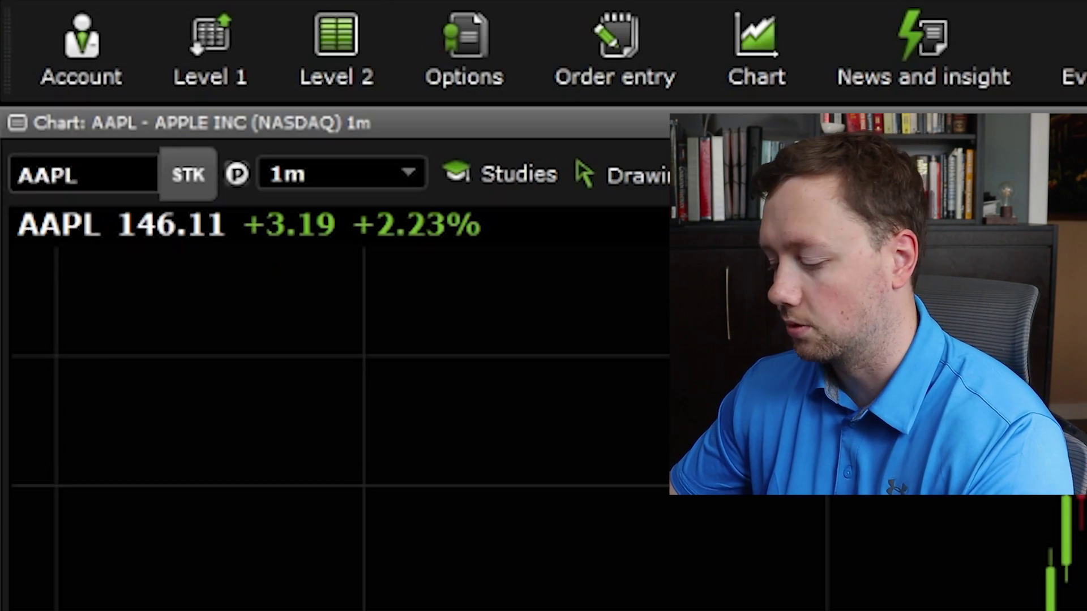
{"action": "key", "text": "ctrl+a"}
{"action": "type", "text": "L"}
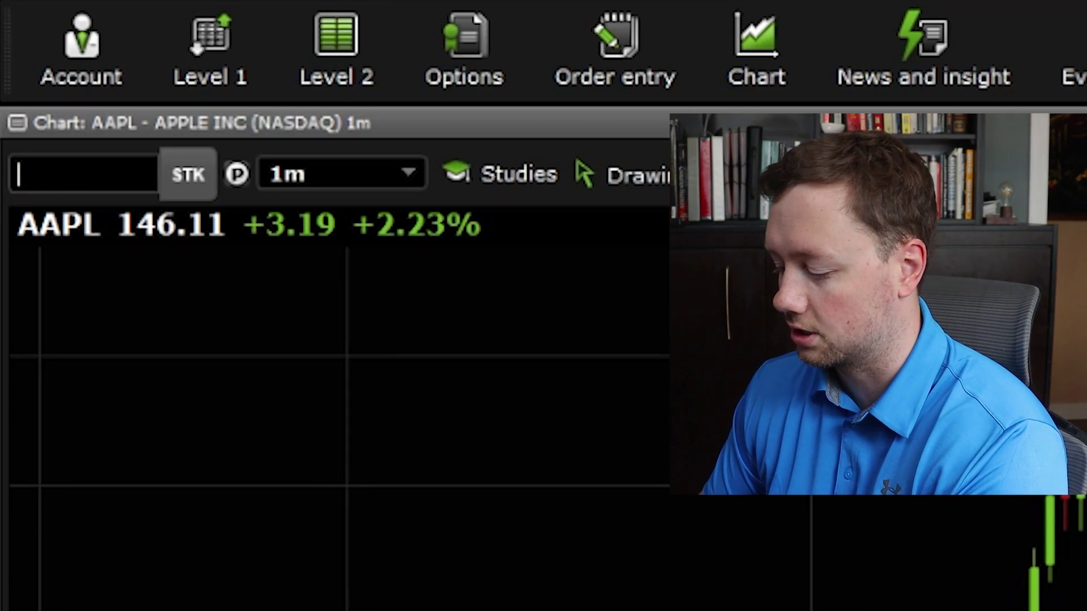
{"action": "type", "text": "MSFT"}
{"action": "key", "text": "Return"}
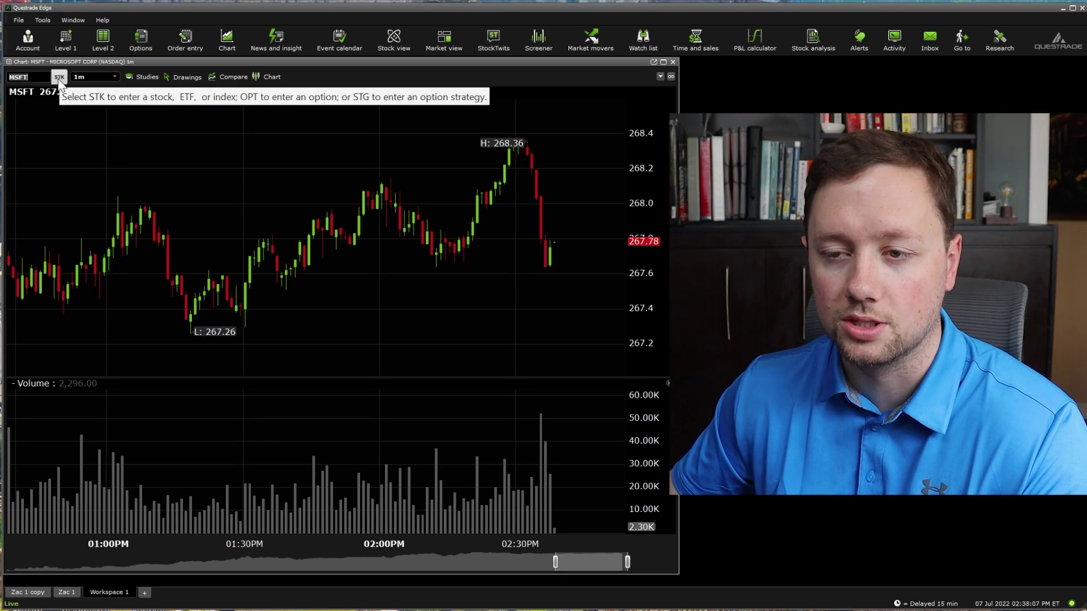
{"action": "left_click", "coordinate": [61, 78]}
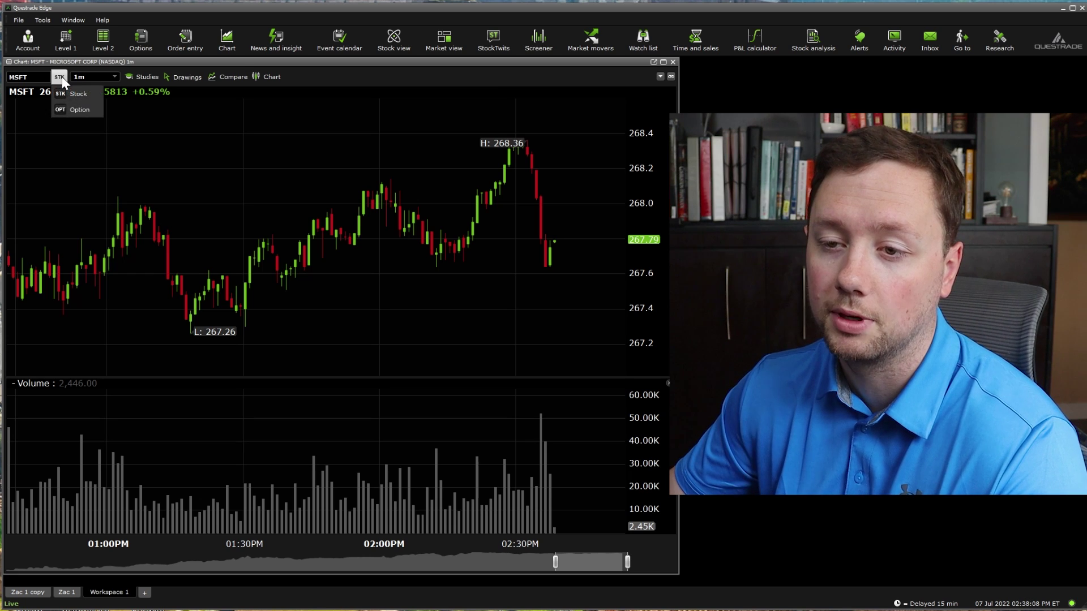
{"action": "left_click", "coordinate": [79, 110]}
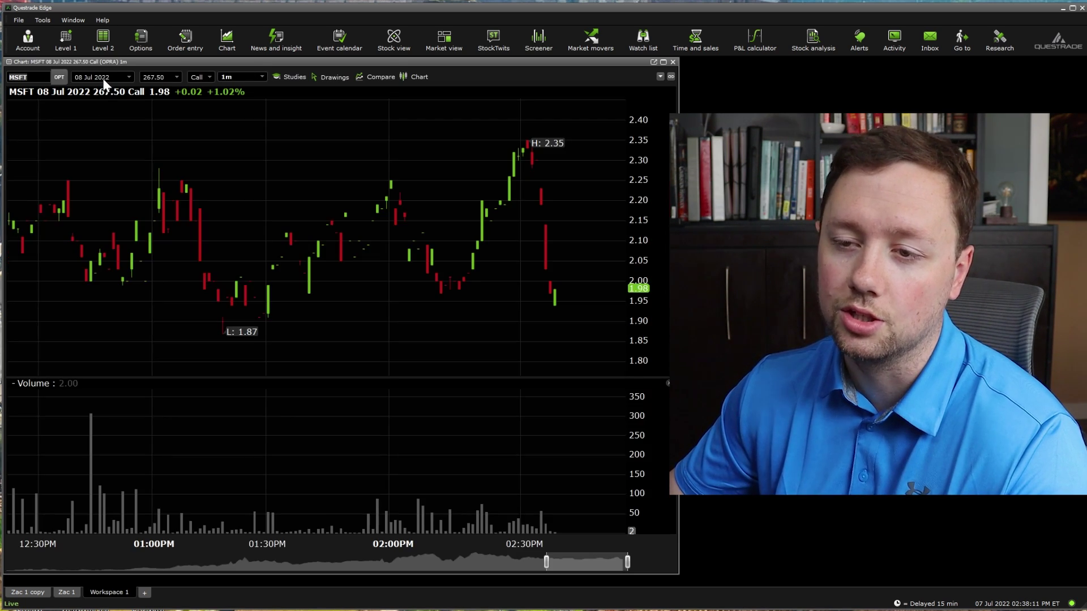
{"action": "left_click", "coordinate": [61, 78]}
{"action": "left_click", "coordinate": [70, 95]}
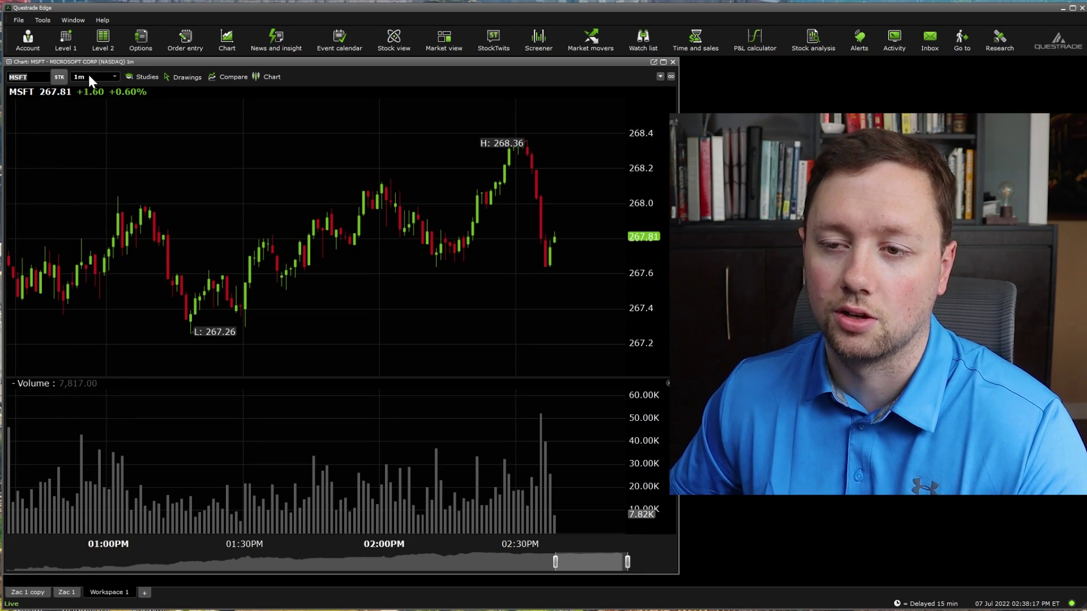
- Switch the MSFT chart interval from 1m to 6mo daily candles
{"action": "left_click", "coordinate": [88, 75]}
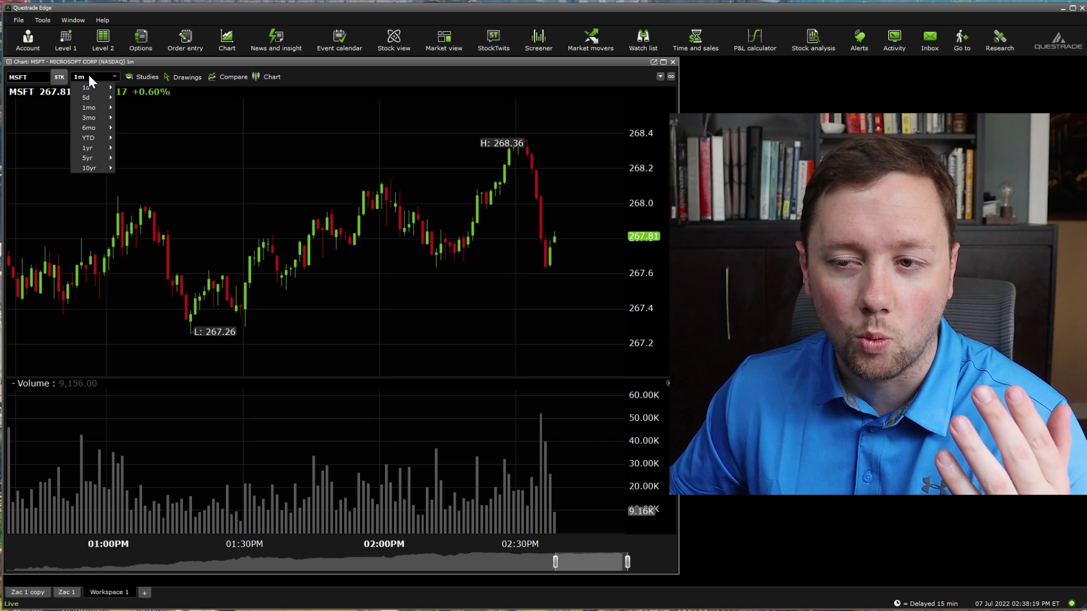
{"action": "mouse_move", "coordinate": [94, 131]}
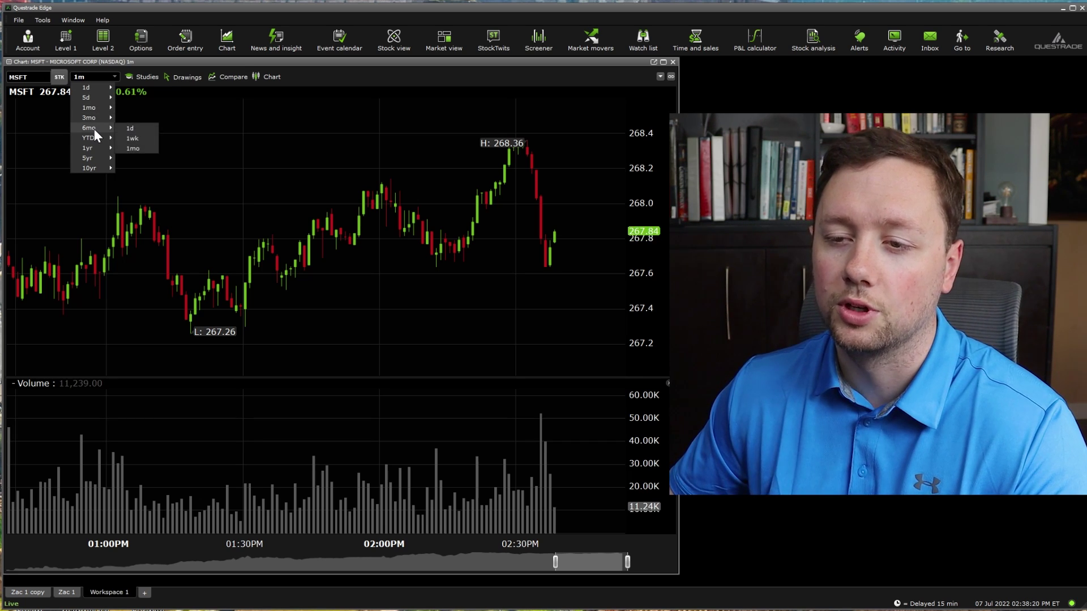
{"action": "left_click", "coordinate": [131, 128]}
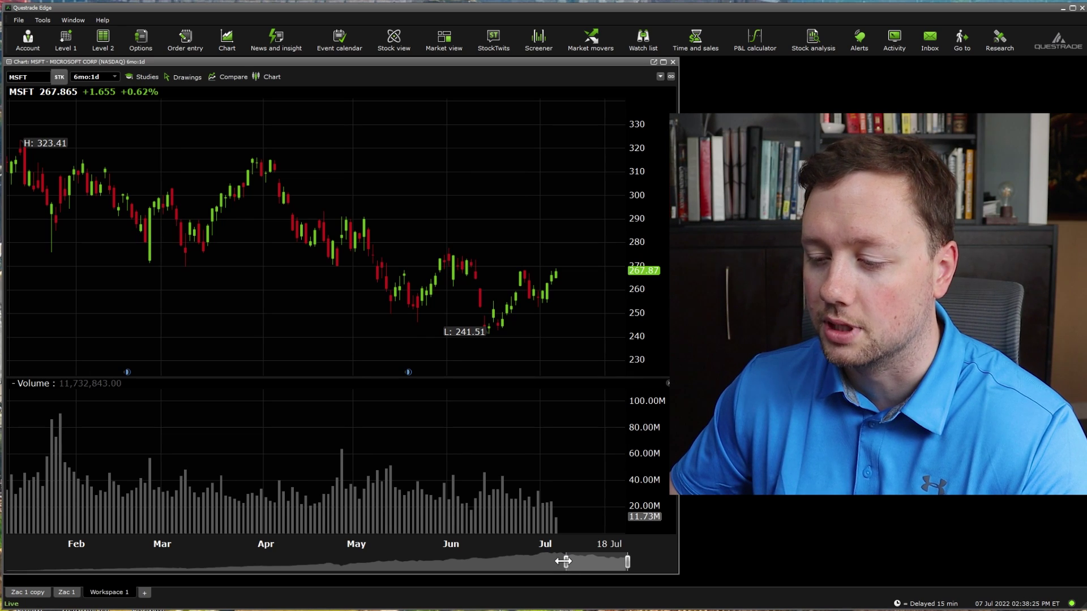
- Widen the chart range back to Oct 2020 and make the price pane taller than volume
{"action": "left_click_drag", "start_coordinate": [563, 560], "coordinate": [434, 560]}
{"action": "right_click", "coordinate": [435, 561]}
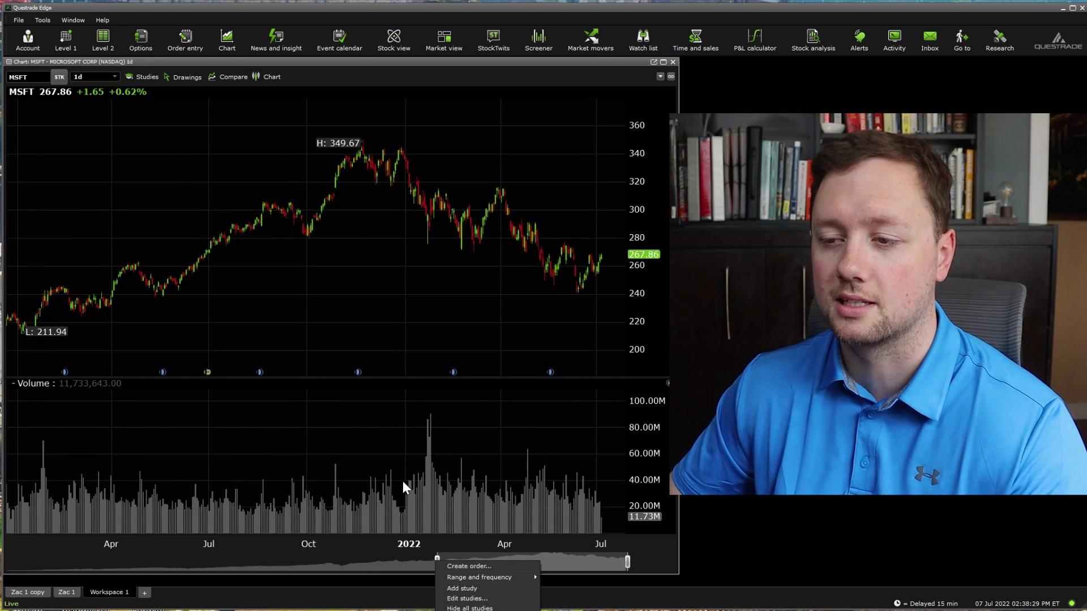
{"action": "left_click", "coordinate": [663, 547]}
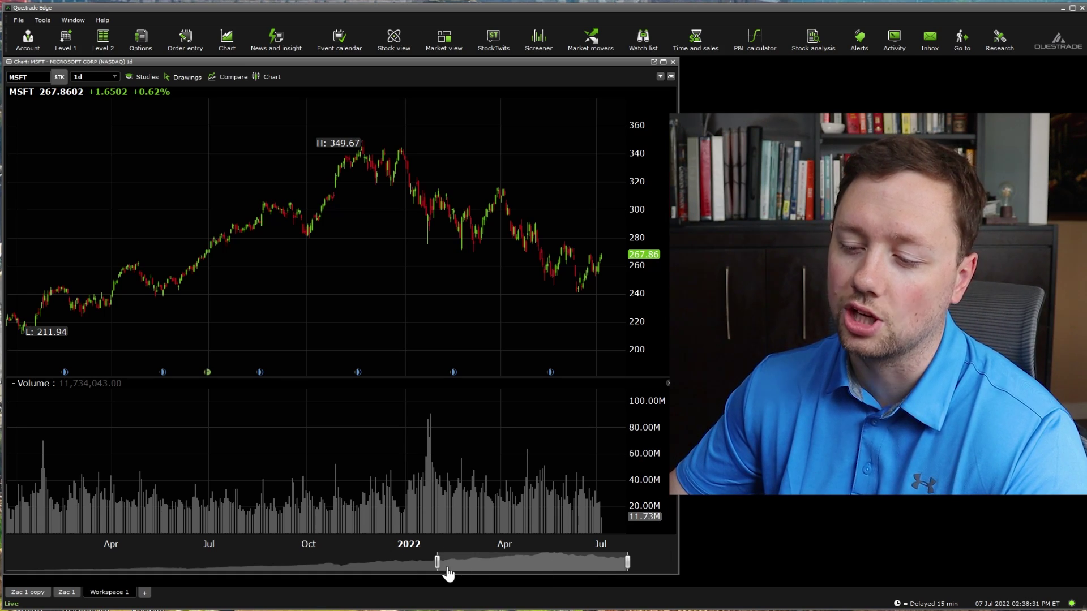
{"action": "mouse_move", "coordinate": [434, 561]}
{"action": "left_mouse_down"}
{"action": "mouse_move", "coordinate": [72, 561]}
{"action": "mouse_move", "coordinate": [429, 561]}
{"action": "left_mouse_up"}
{"action": "left_click_drag", "start_coordinate": [517, 577], "coordinate": [402, 559]}
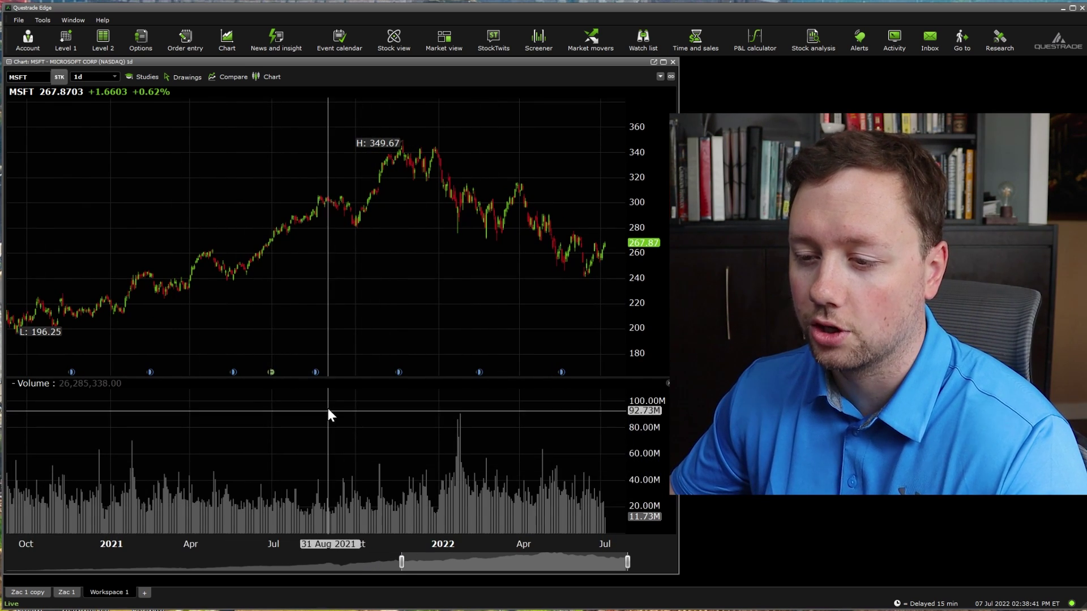
{"action": "left_click_drag", "start_coordinate": [353, 377], "coordinate": [362, 459]}
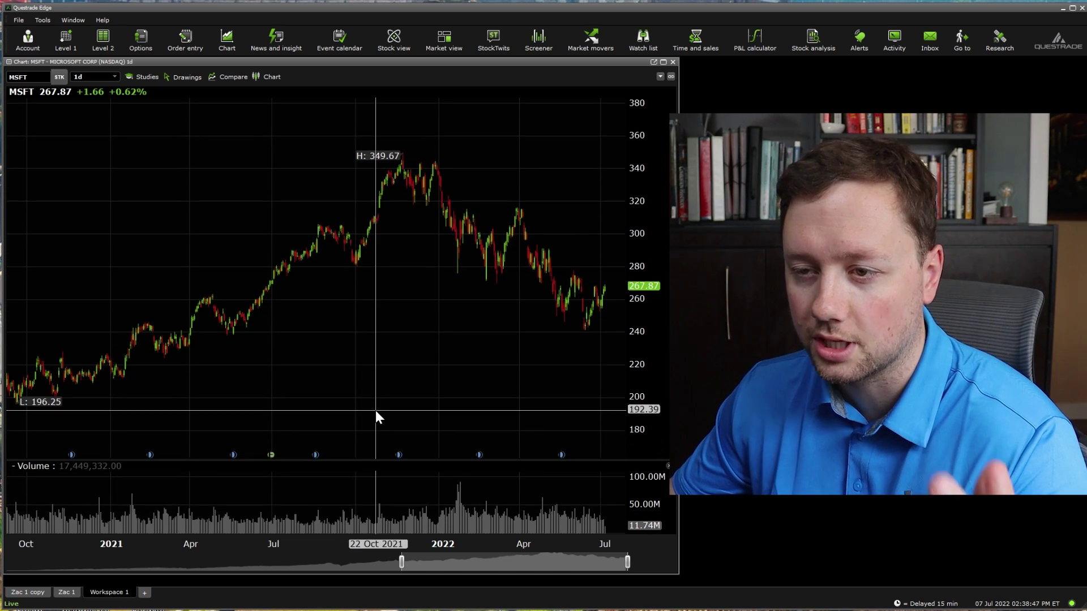
- Add a MACD with histogram study (Close, 12, 26, 9) from Trend indicators below the volume pane
{"action": "left_click", "coordinate": [146, 77]}
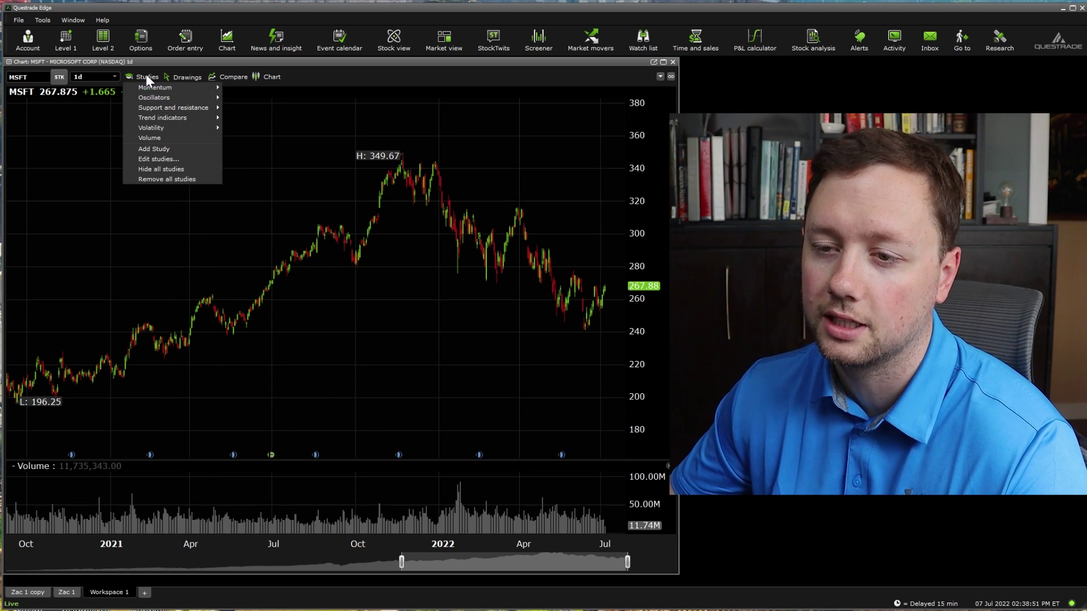
{"action": "mouse_move", "coordinate": [161, 118]}
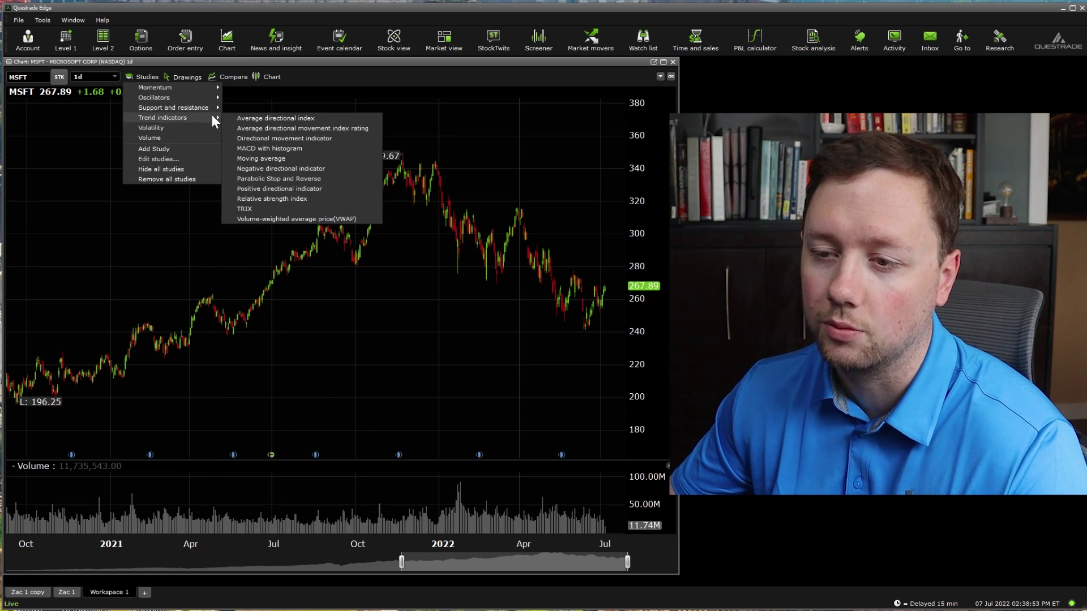
{"action": "left_click", "coordinate": [285, 148]}
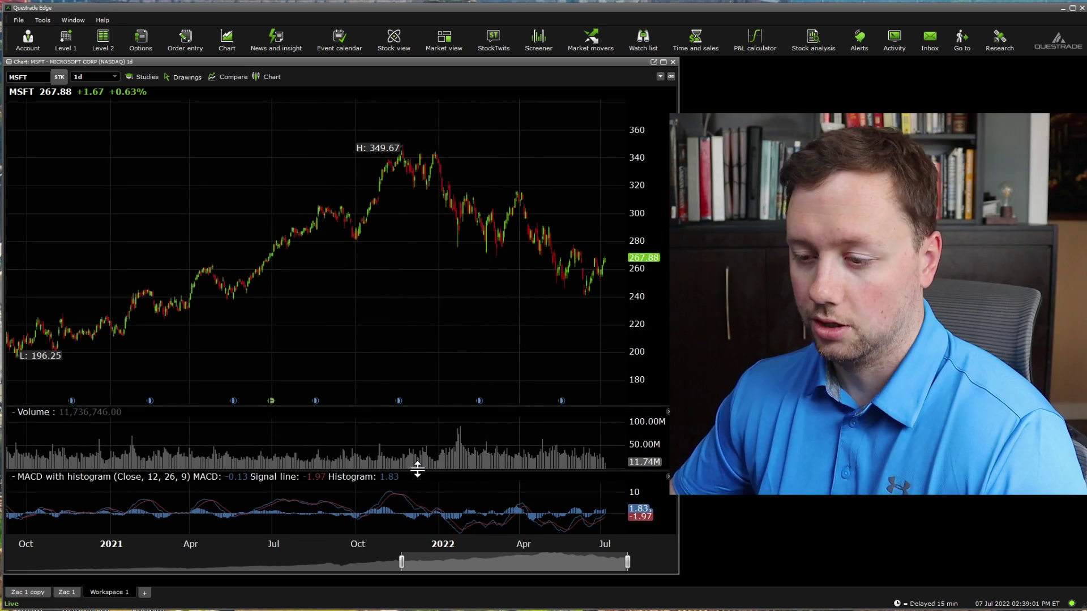
{"action": "mouse_move", "coordinate": [417, 469]}
{"action": "left_mouse_down"}
{"action": "mouse_move", "coordinate": [441, 246]}
{"action": "mouse_move", "coordinate": [407, 461]}
{"action": "mouse_move", "coordinate": [417, 466]}
{"action": "left_mouse_up"}
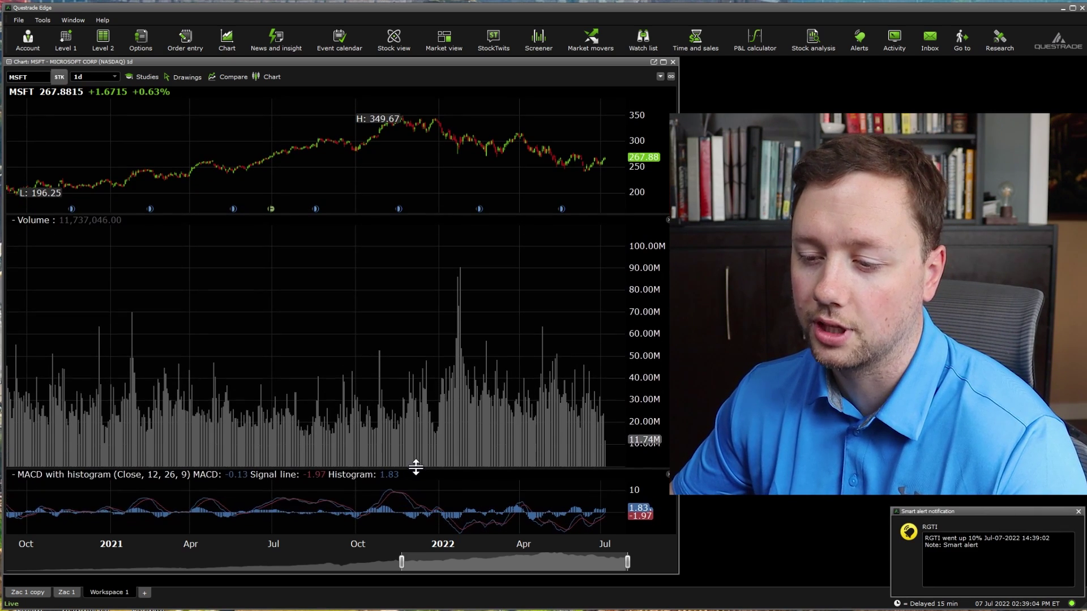
- Review the MACD with histogram parameters in the study editor, then close it
{"action": "right_click", "coordinate": [348, 506]}
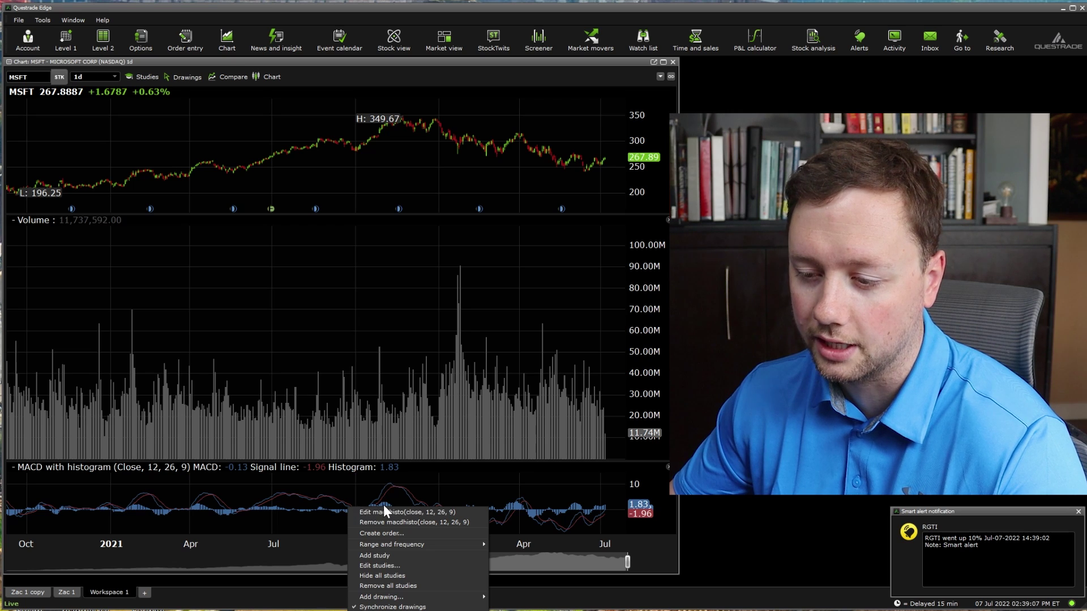
{"action": "left_click", "coordinate": [405, 564]}
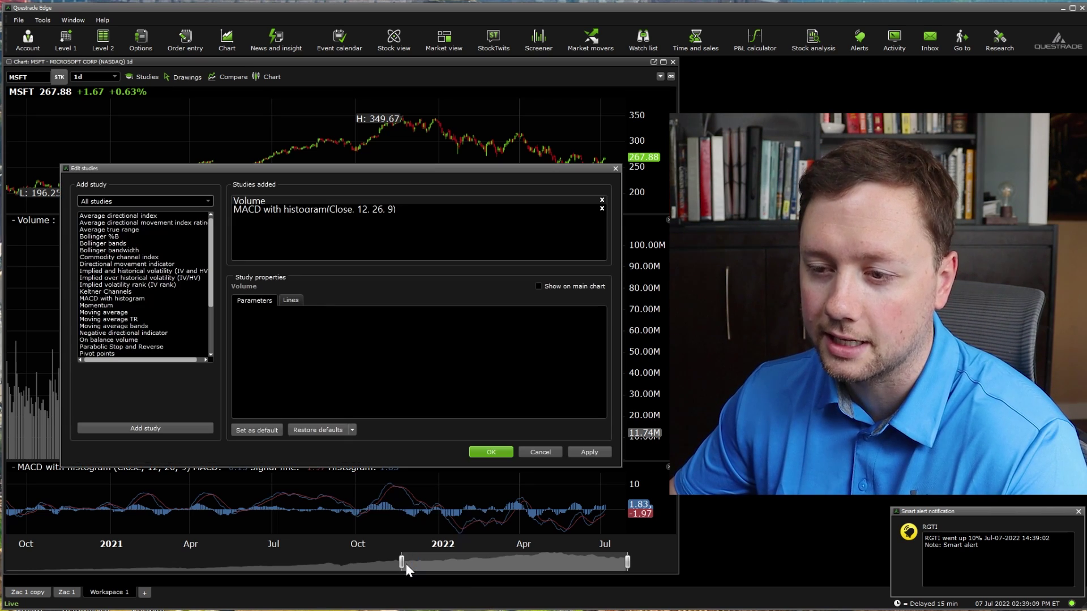
{"action": "left_click", "coordinate": [293, 208]}
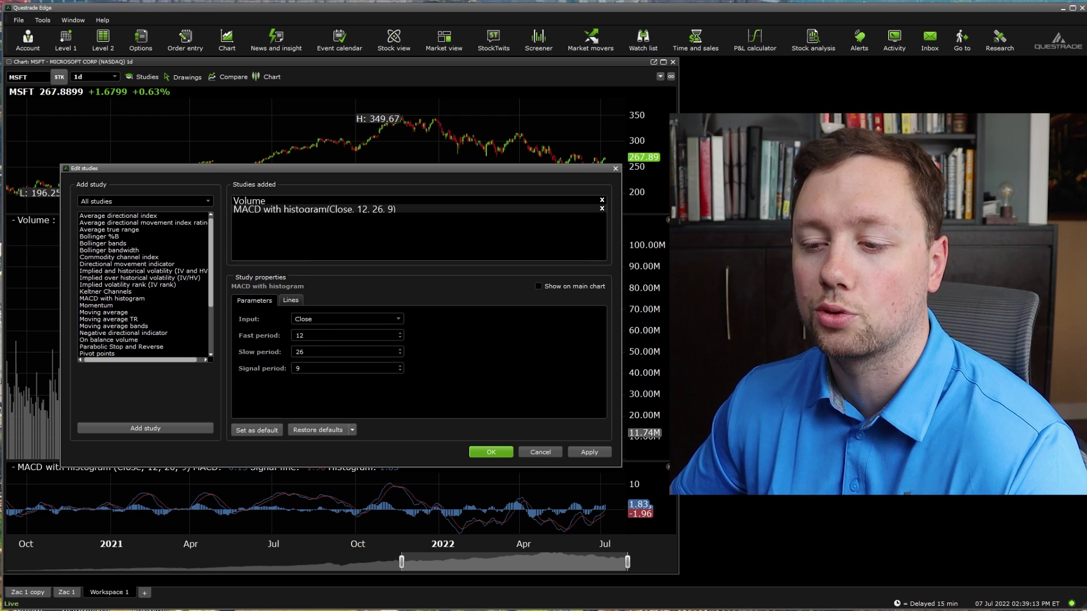
{"action": "left_click", "coordinate": [476, 451]}
{"action": "right_click", "coordinate": [477, 450]}
{"action": "left_click", "coordinate": [450, 494]}
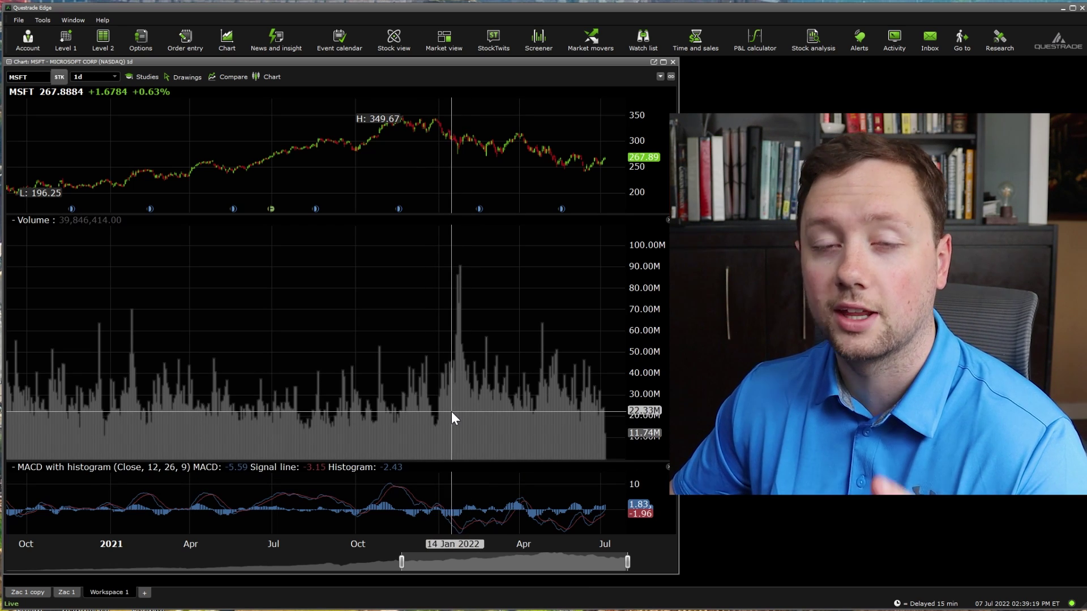
- Colour the Volume bars red and green, then enlarge the price pane above volume
{"action": "right_click", "coordinate": [457, 398]}
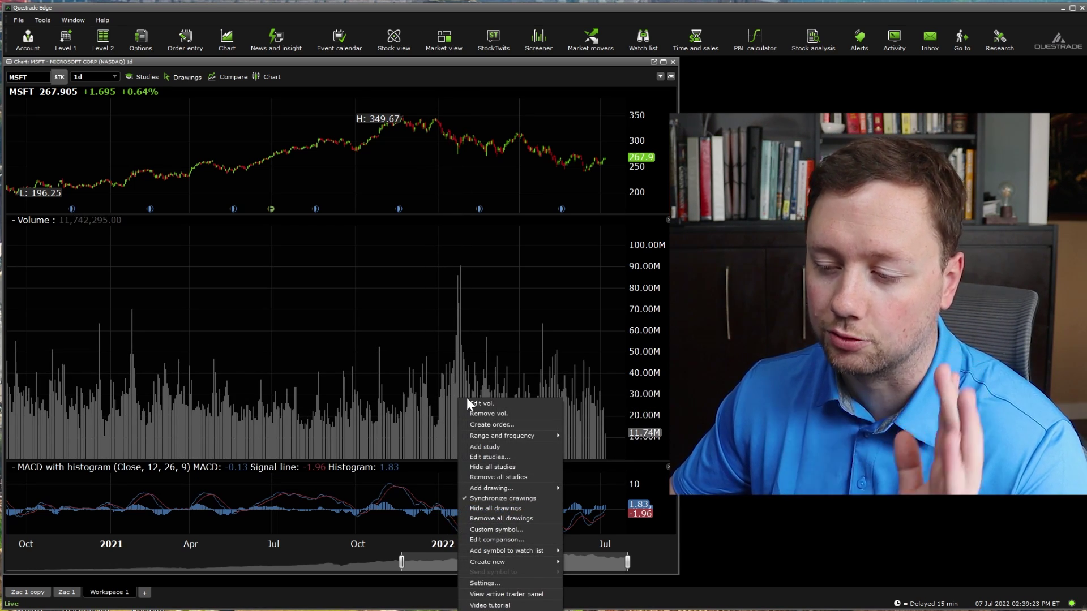
{"action": "left_click", "coordinate": [490, 457]}
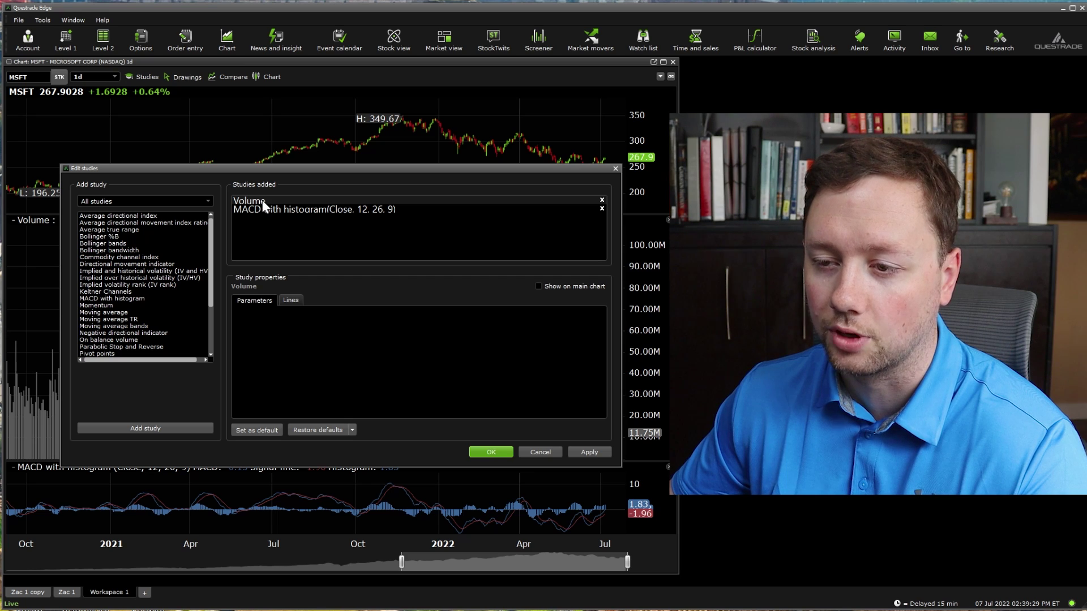
{"action": "left_click", "coordinate": [291, 300]}
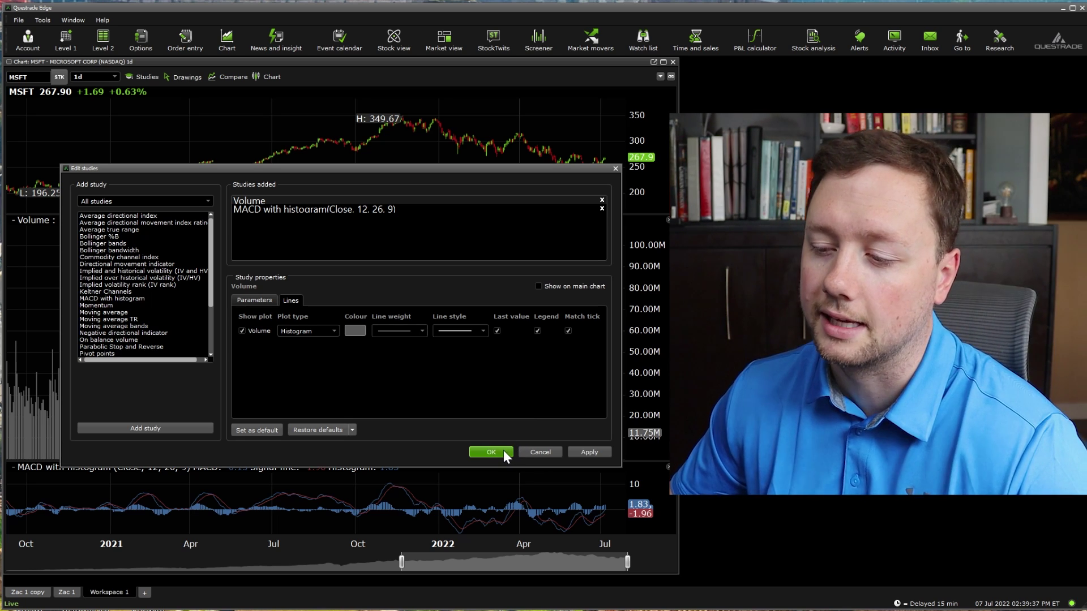
{"action": "left_click", "coordinate": [589, 452]}
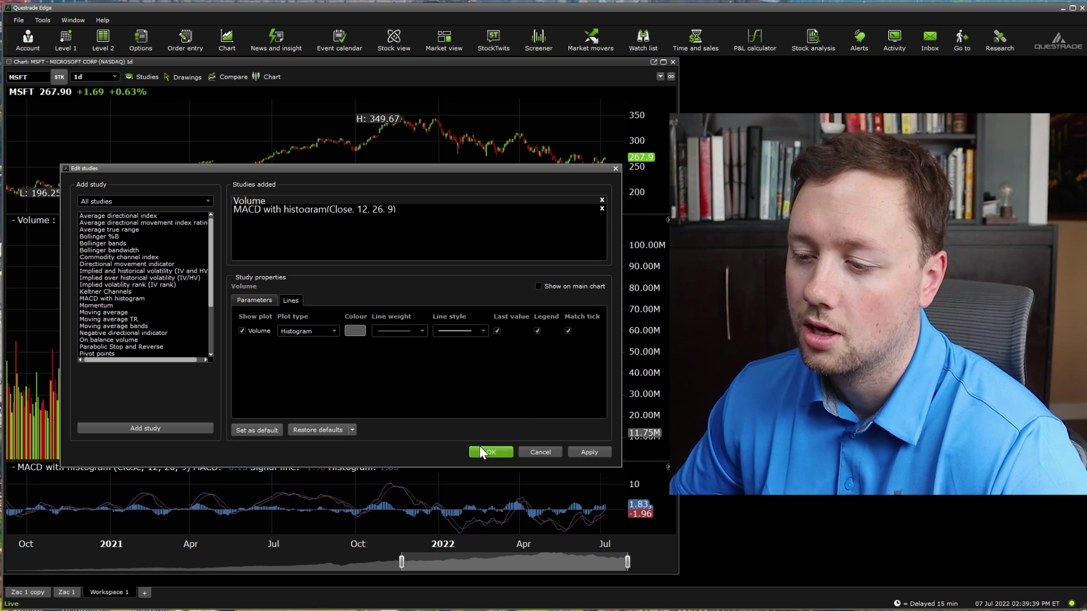
{"action": "left_click", "coordinate": [491, 452]}
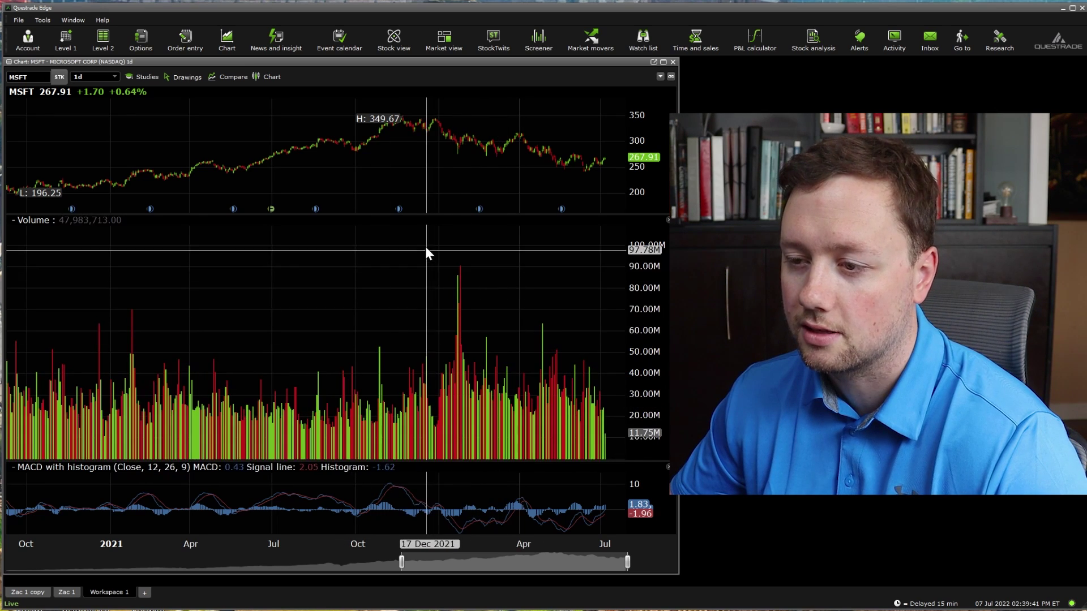
{"action": "left_click_drag", "start_coordinate": [420, 214], "coordinate": [382, 422]}
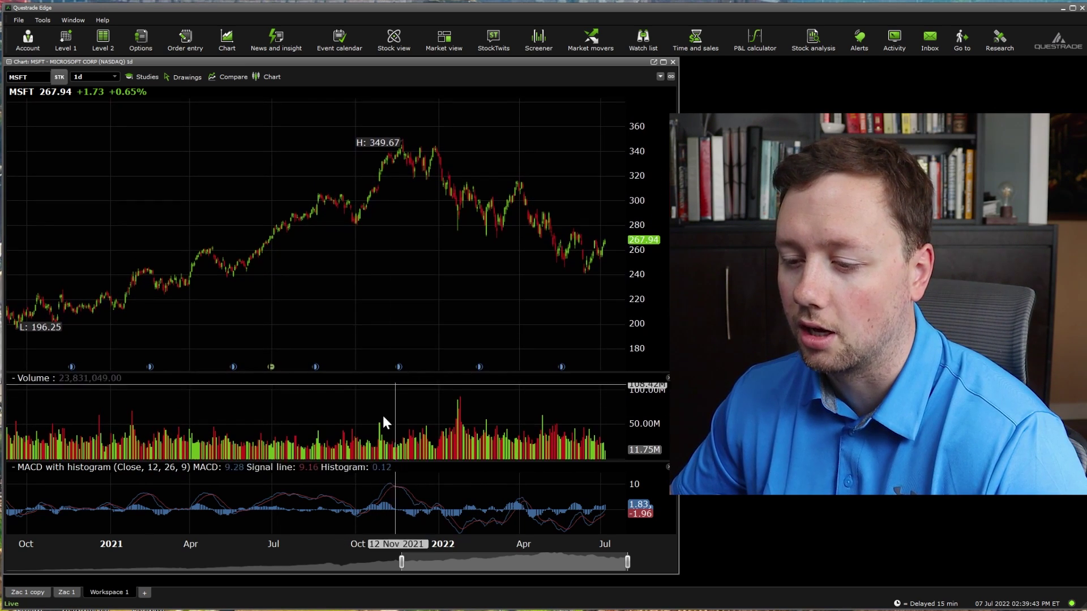
- Zoom the chart to Apr–Jul 2022 and add a 20-period simple moving average
{"action": "left_click_drag", "start_coordinate": [400, 560], "coordinate": [593, 561]}
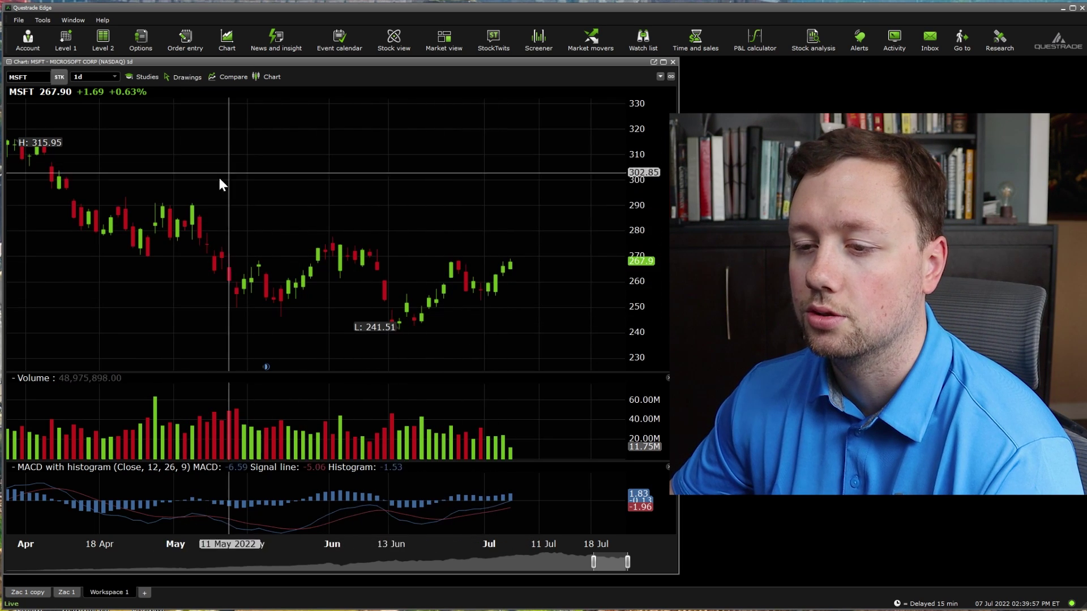
{"action": "left_click", "coordinate": [182, 78]}
{"action": "left_click", "coordinate": [182, 78]}
{"action": "left_click", "coordinate": [145, 76]}
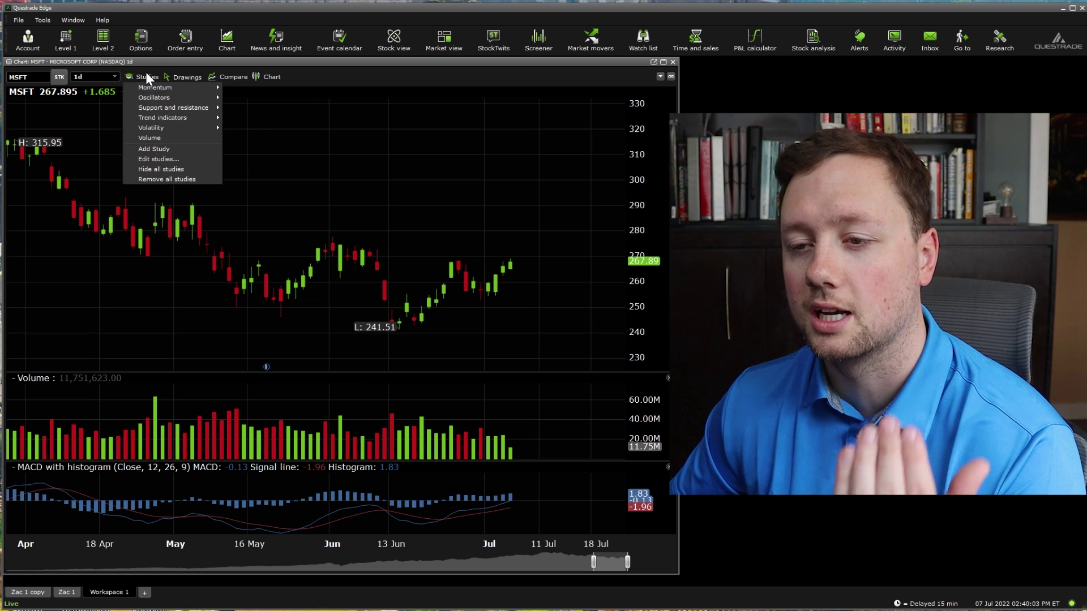
{"action": "mouse_move", "coordinate": [167, 118]}
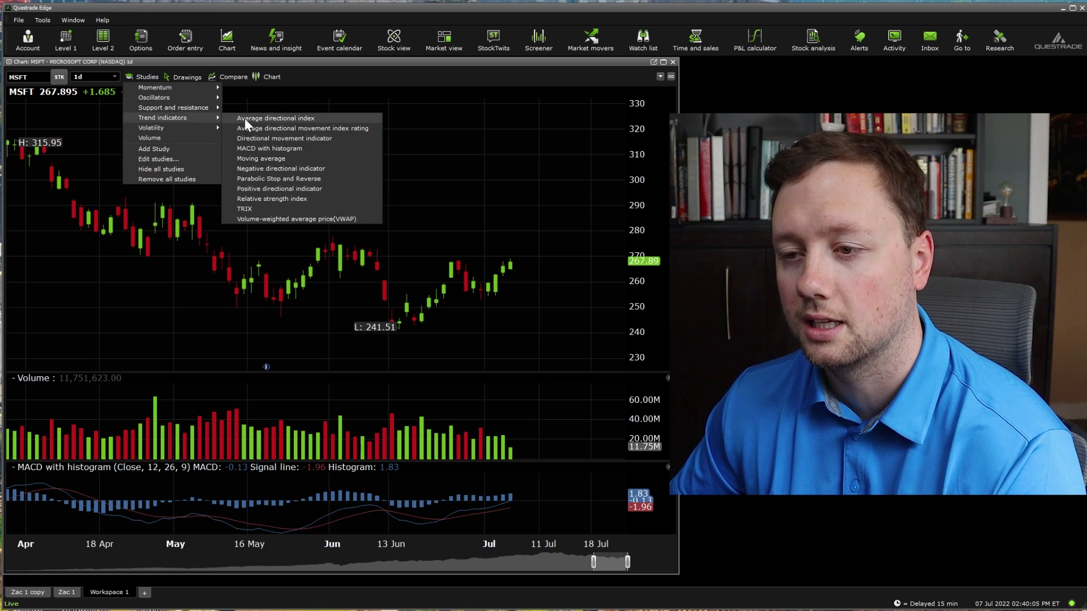
{"action": "left_click", "coordinate": [283, 158]}
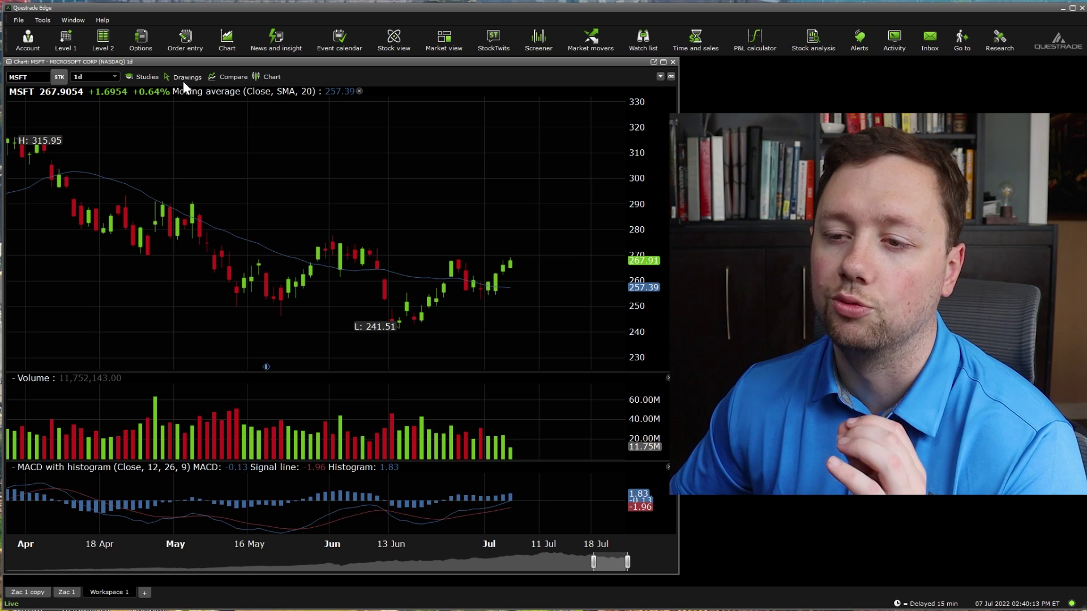
- Add a second moving average set to period 50 with EMA type
{"action": "left_click", "coordinate": [142, 76]}
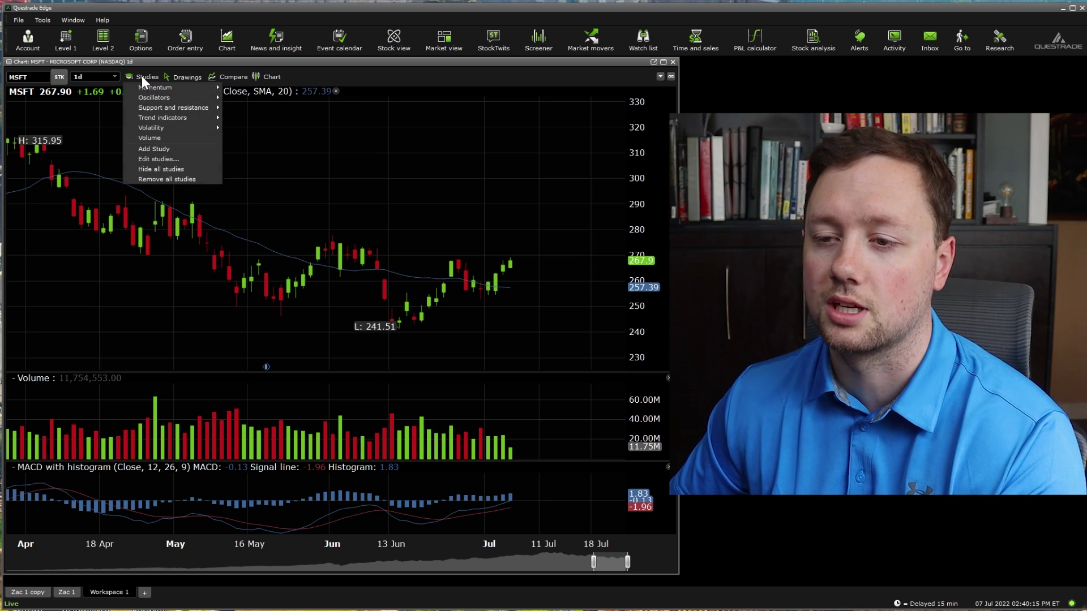
{"action": "mouse_move", "coordinate": [155, 107]}
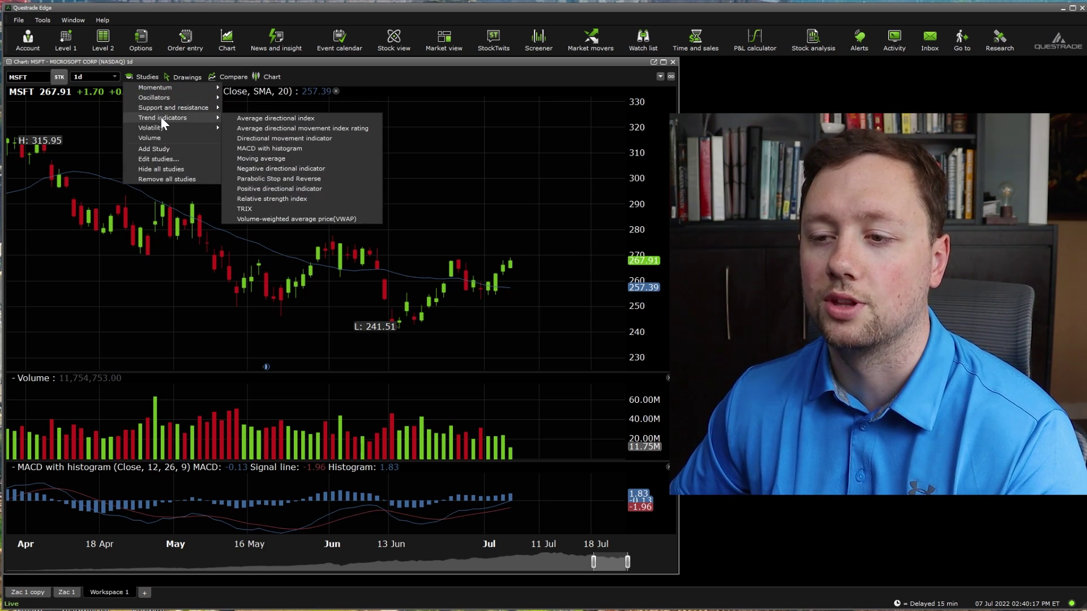
{"action": "left_click", "coordinate": [283, 160]}
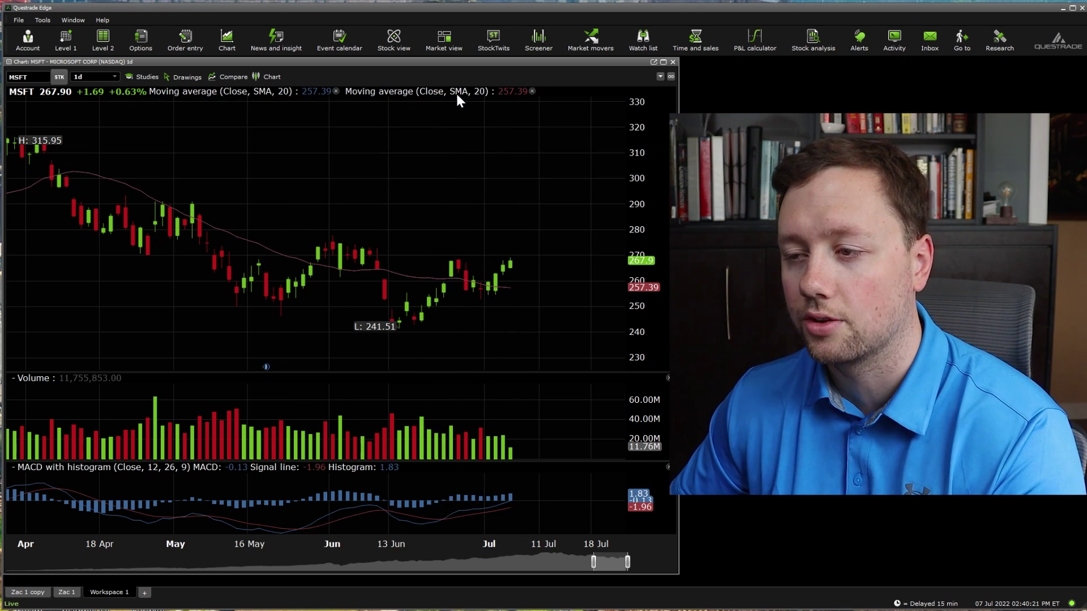
{"action": "double_click", "coordinate": [412, 90]}
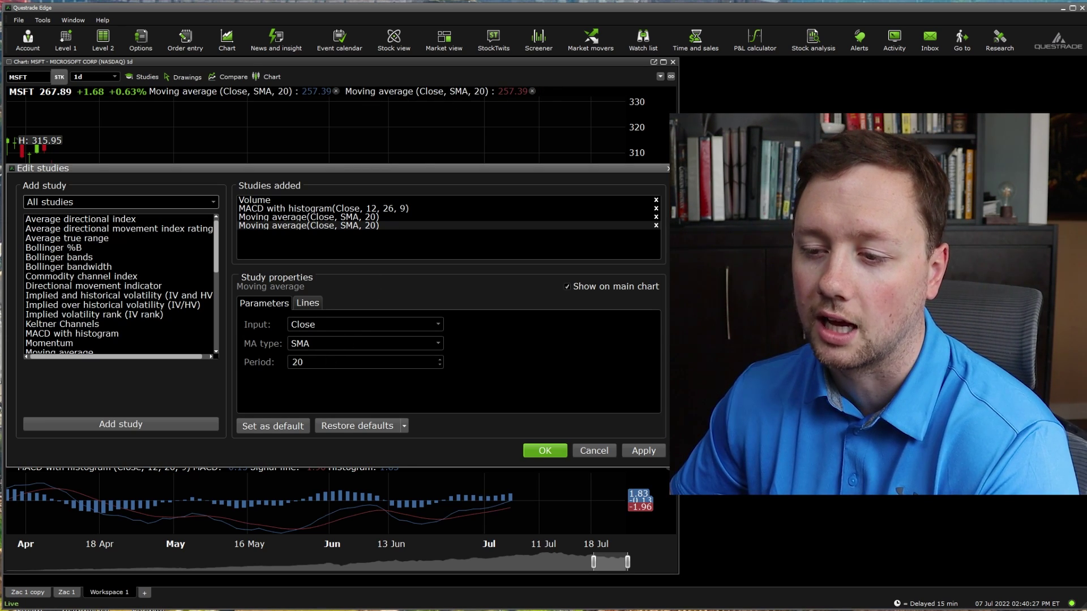
{"action": "key", "text": "BackSpace"}
{"action": "key", "text": "BackSpace"}
{"action": "type", "text": "50"}
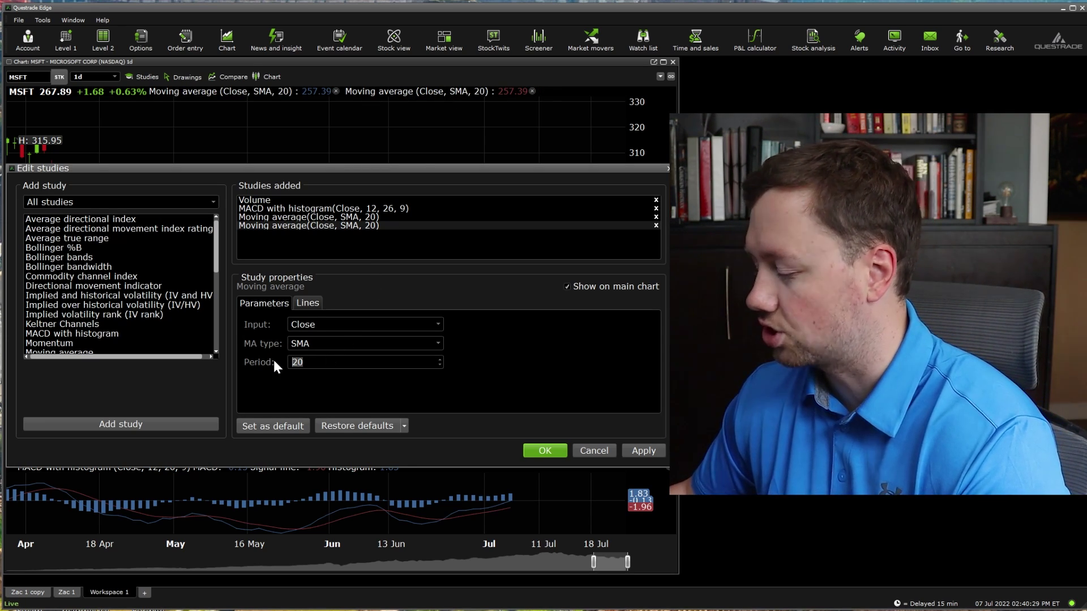
{"action": "left_click", "coordinate": [316, 340]}
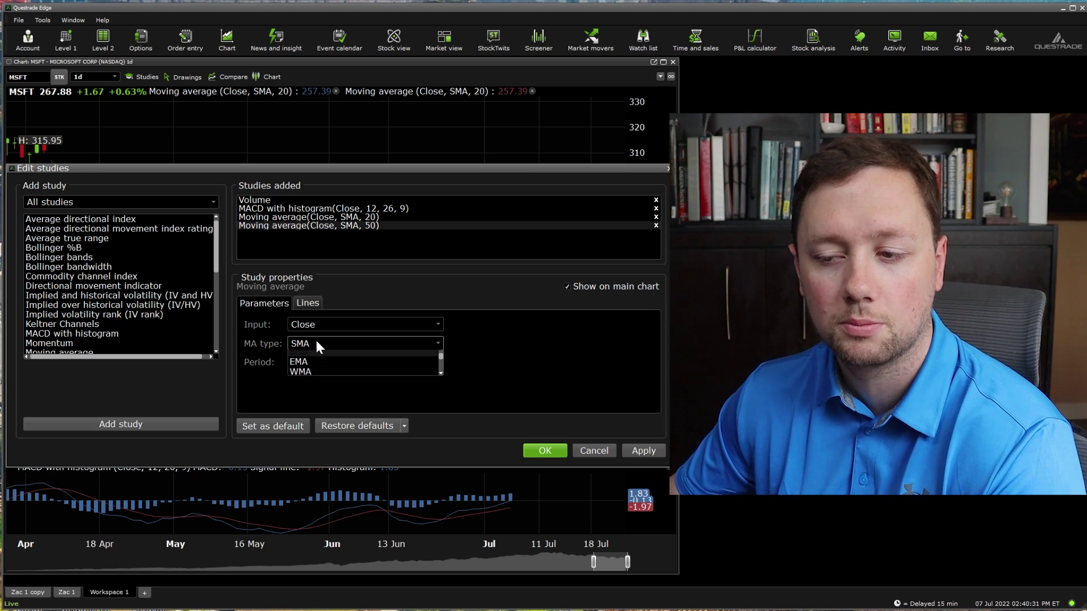
{"action": "left_click", "coordinate": [321, 359]}
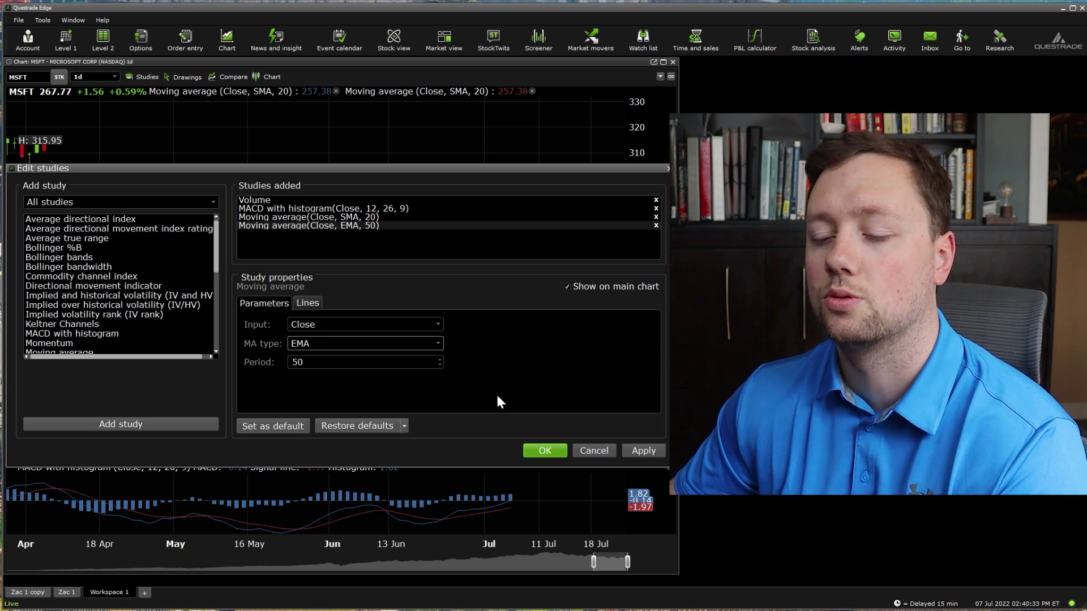
{"action": "left_click", "coordinate": [640, 452]}
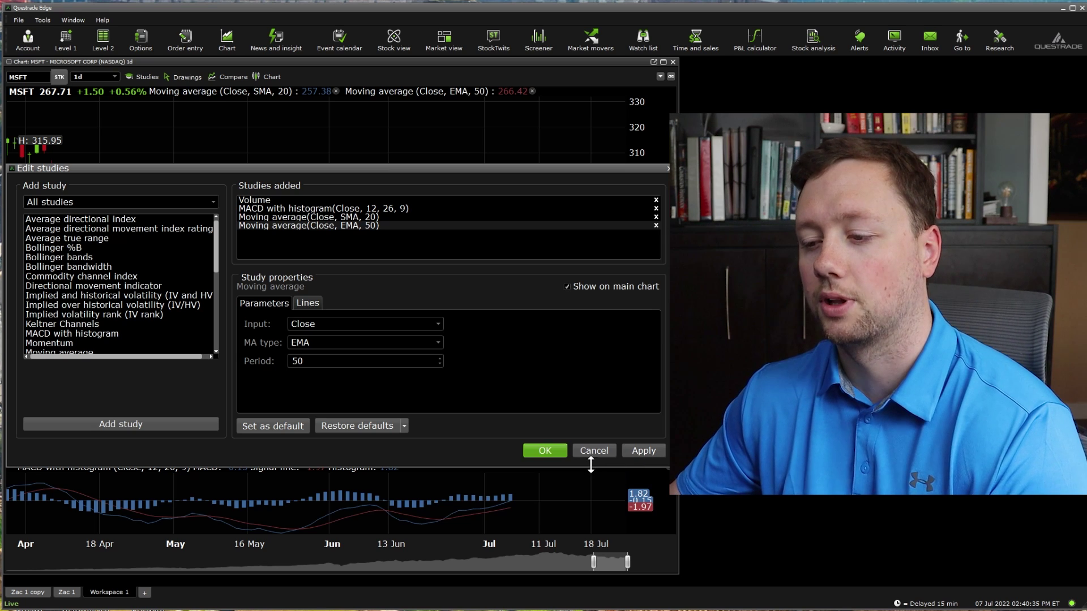
{"action": "left_click", "coordinate": [535, 447]}
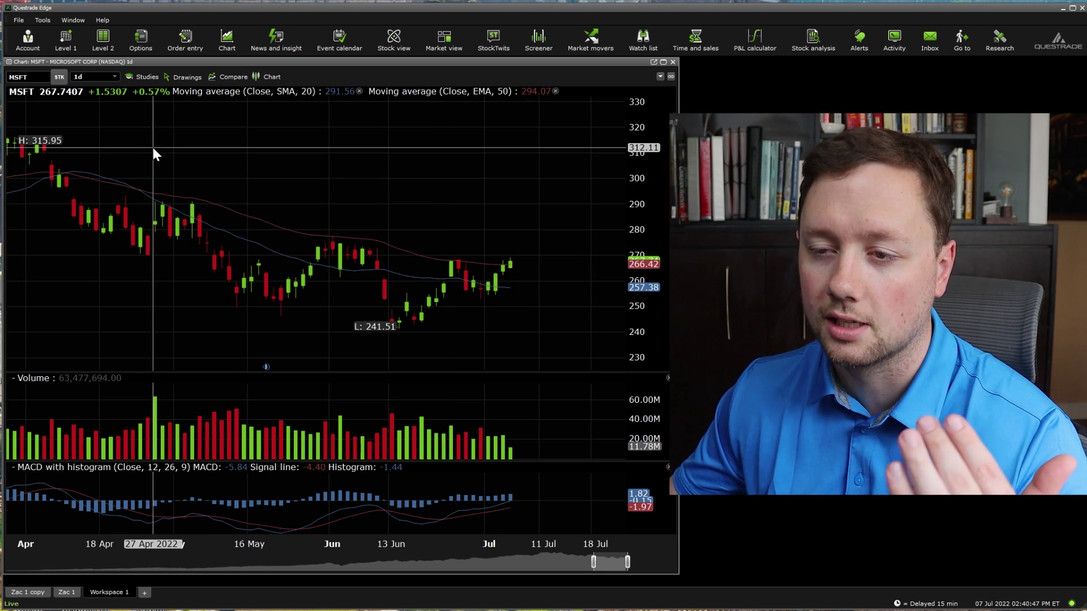
{"action": "left_click", "coordinate": [145, 77]}
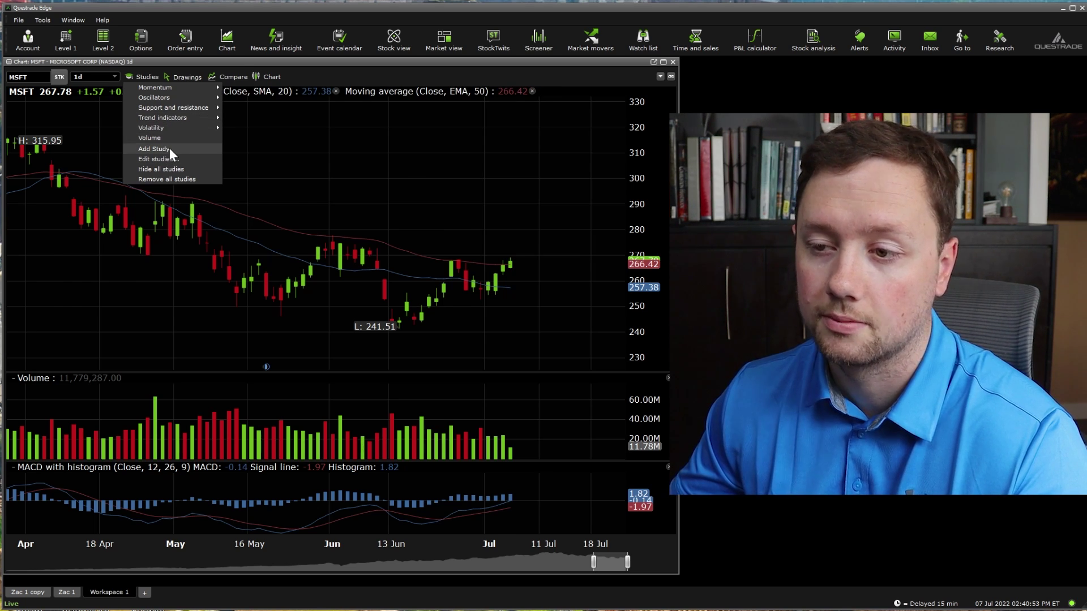
- Zoom out and draw rising and falling trend lines across the 2021–2022 price action
{"action": "scroll", "coordinate": [169, 147], "scroll_direction": "down", "scroll_amount": 5}
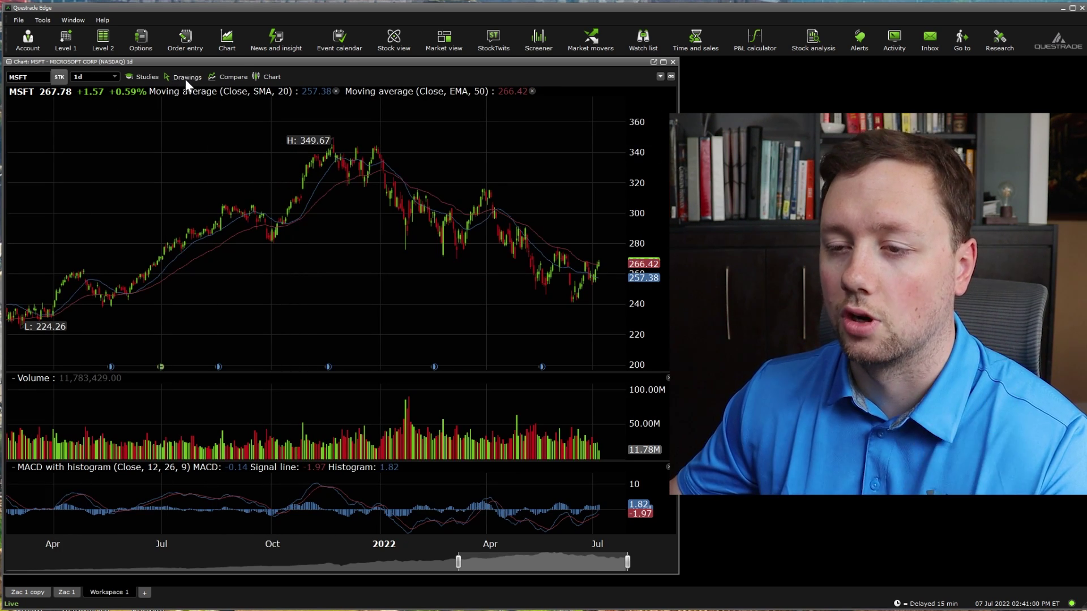
{"action": "left_click", "coordinate": [189, 76]}
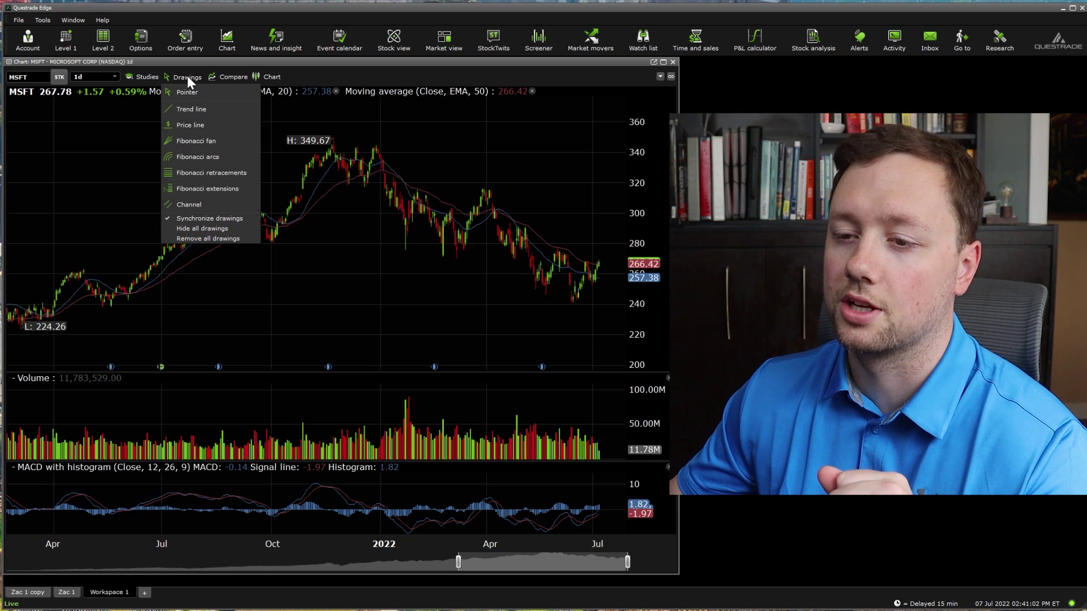
{"action": "left_click", "coordinate": [203, 108]}
{"action": "left_click_drag", "start_coordinate": [105, 310], "coordinate": [433, 149]}
{"action": "mouse_move", "coordinate": [44, 280]}
{"action": "left_mouse_down"}
{"action": "mouse_move", "coordinate": [365, 150]}
{"action": "mouse_move", "coordinate": [352, 121]}
{"action": "mouse_move", "coordinate": [626, 281]}
{"action": "mouse_move", "coordinate": [639, 277]}
{"action": "left_mouse_up"}
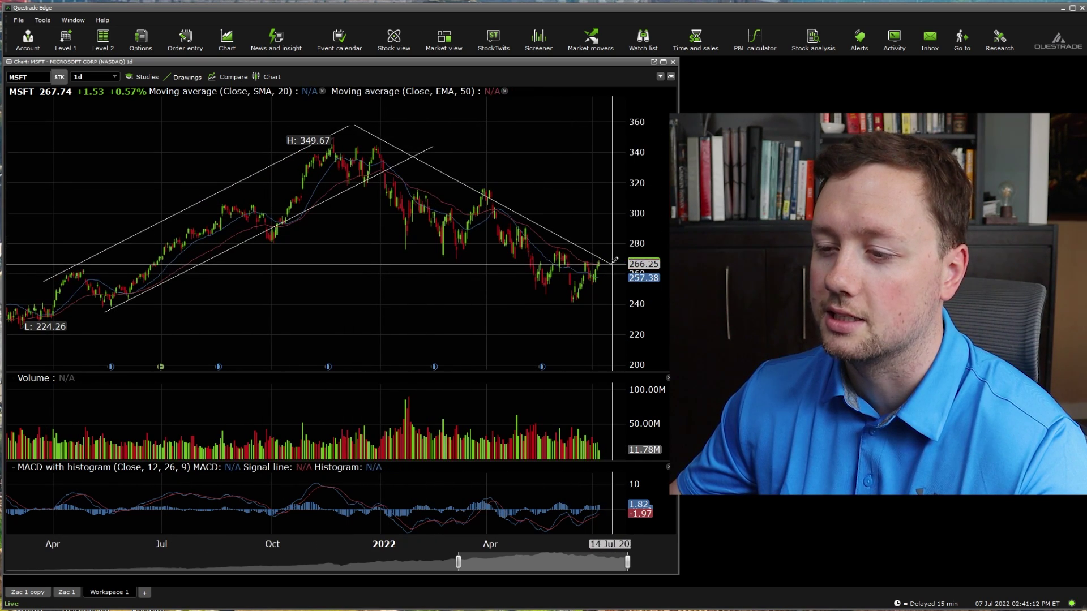
{"action": "left_click_drag", "start_coordinate": [403, 247], "coordinate": [577, 309]}
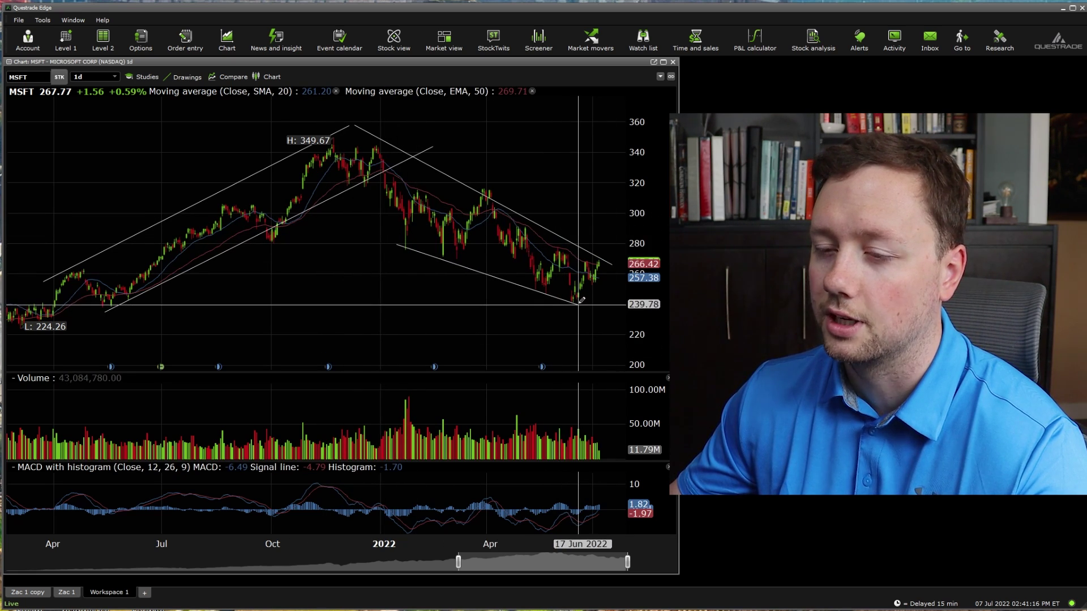
- Place a horizontal price line at 238.74
{"action": "left_click", "coordinate": [183, 77]}
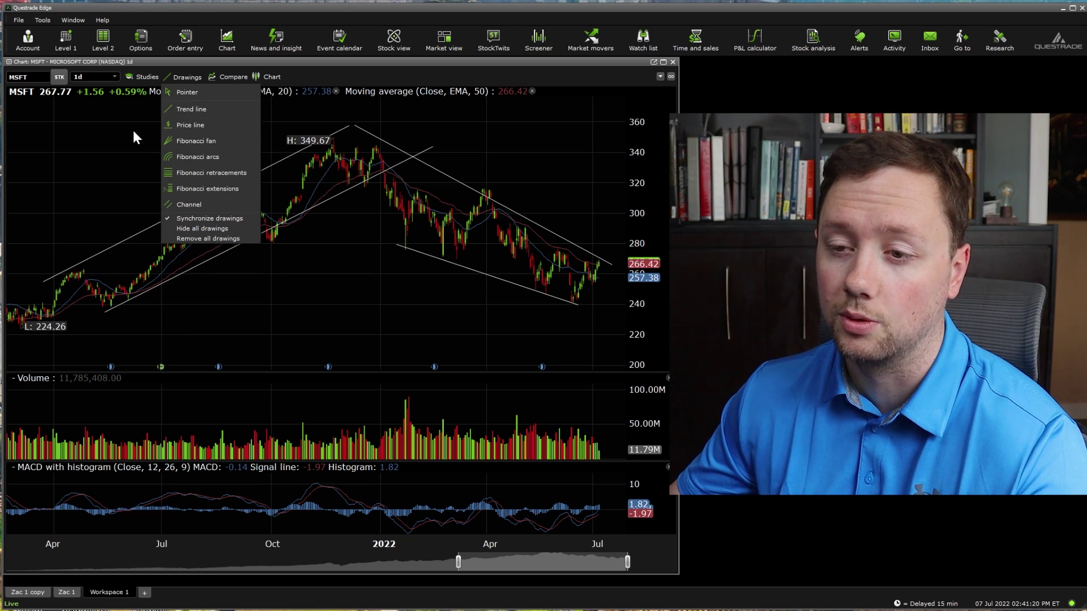
{"action": "left_click", "coordinate": [188, 127]}
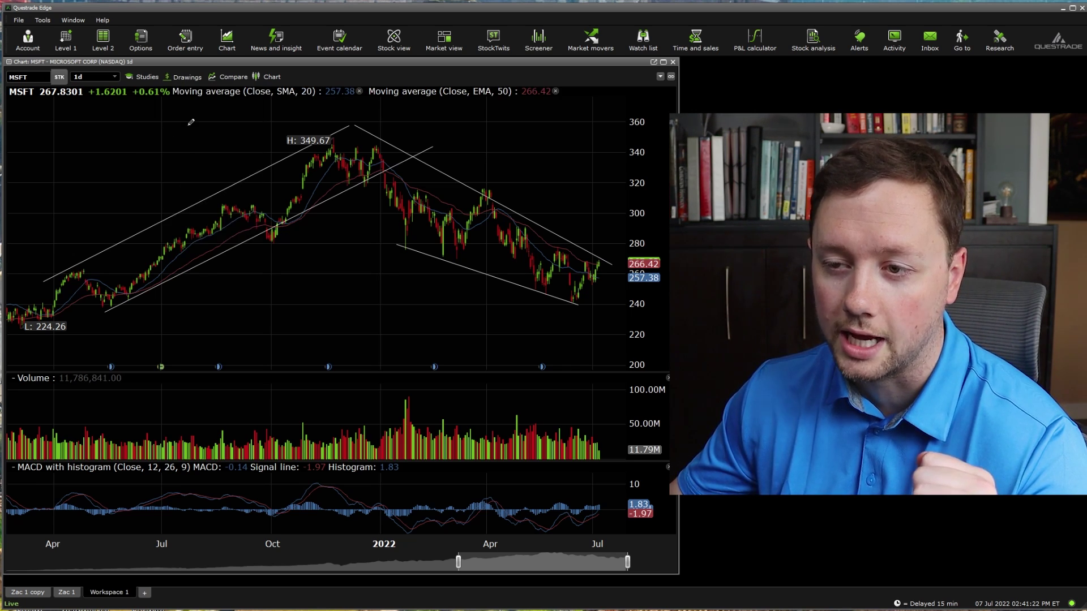
{"action": "left_click", "coordinate": [79, 305]}
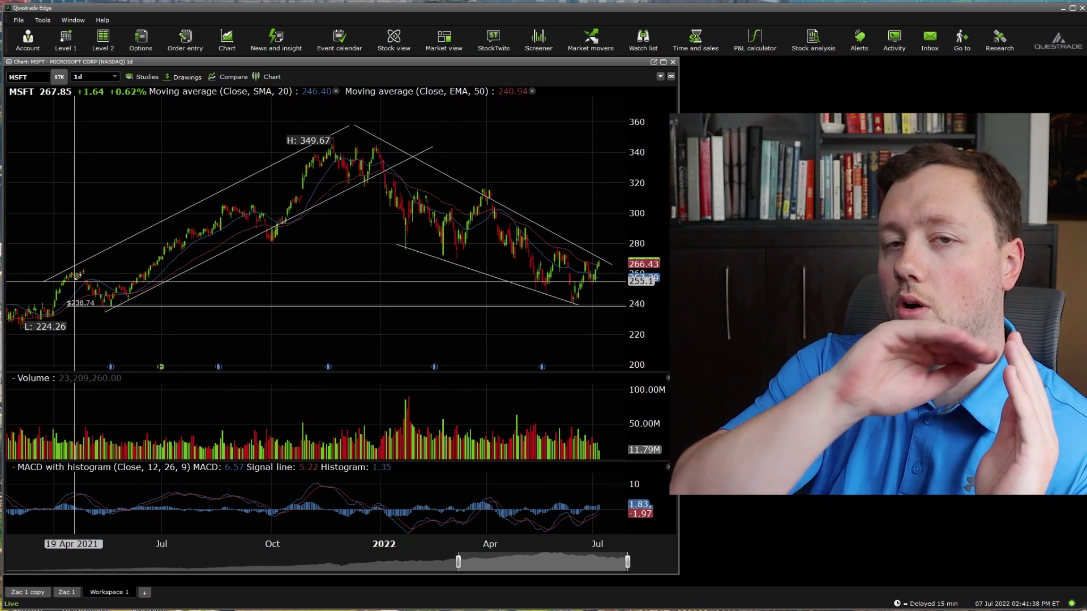
- Review the 238.74 price line's properties and confirm them unchanged
{"action": "right_click", "coordinate": [270, 305]}
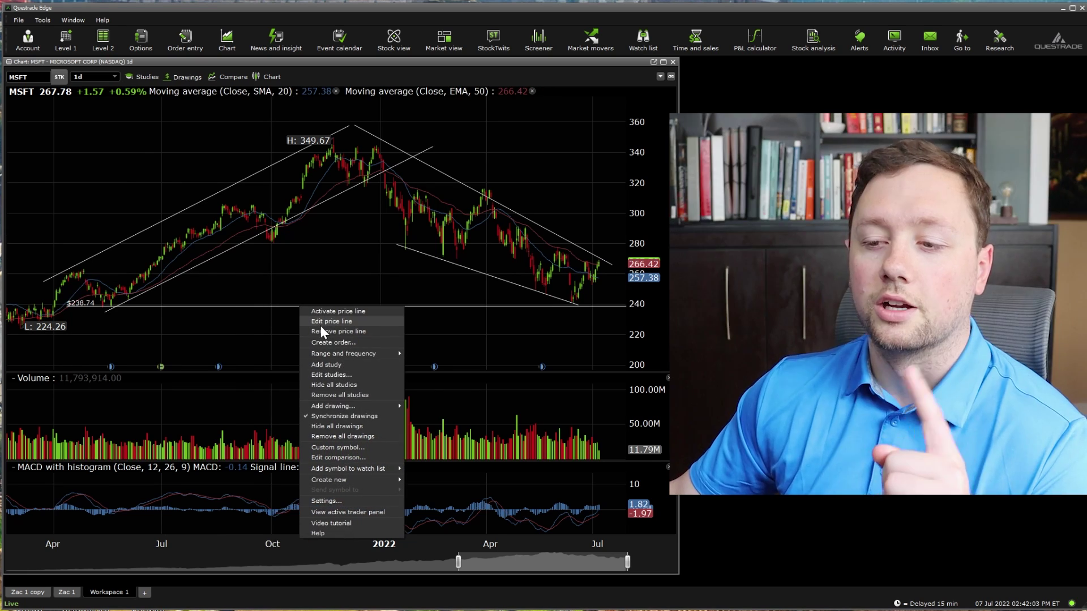
{"action": "left_click", "coordinate": [321, 321]}
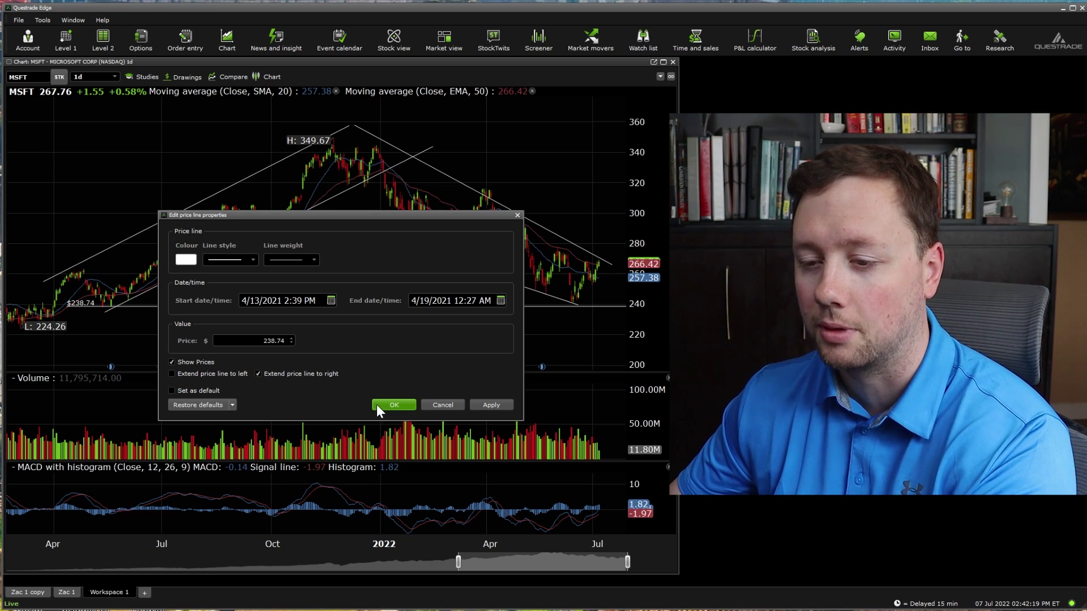
{"action": "left_click", "coordinate": [401, 405]}
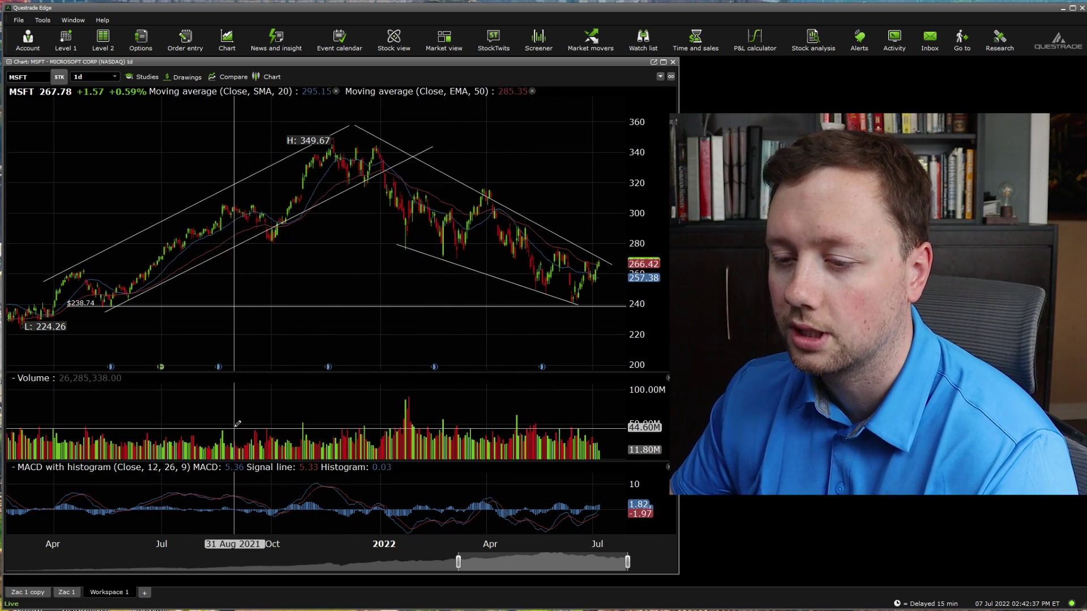
- Leave drawing mode by selecting the Pointer tool from Drawings
{"action": "left_click", "coordinate": [189, 75]}
{"action": "left_click", "coordinate": [186, 89]}
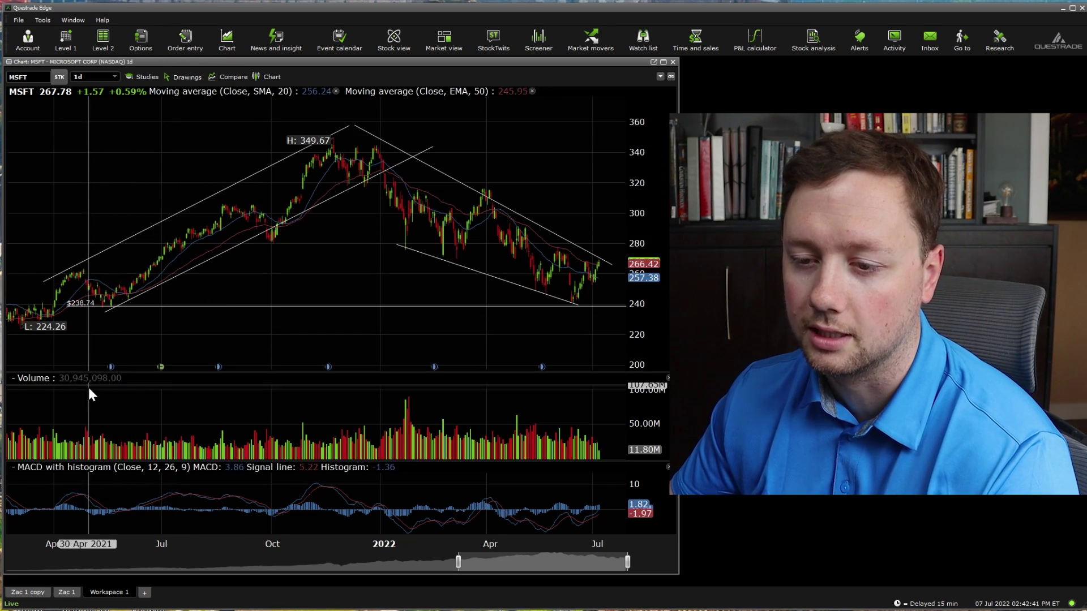
{"action": "mouse_move", "coordinate": [111, 368]}
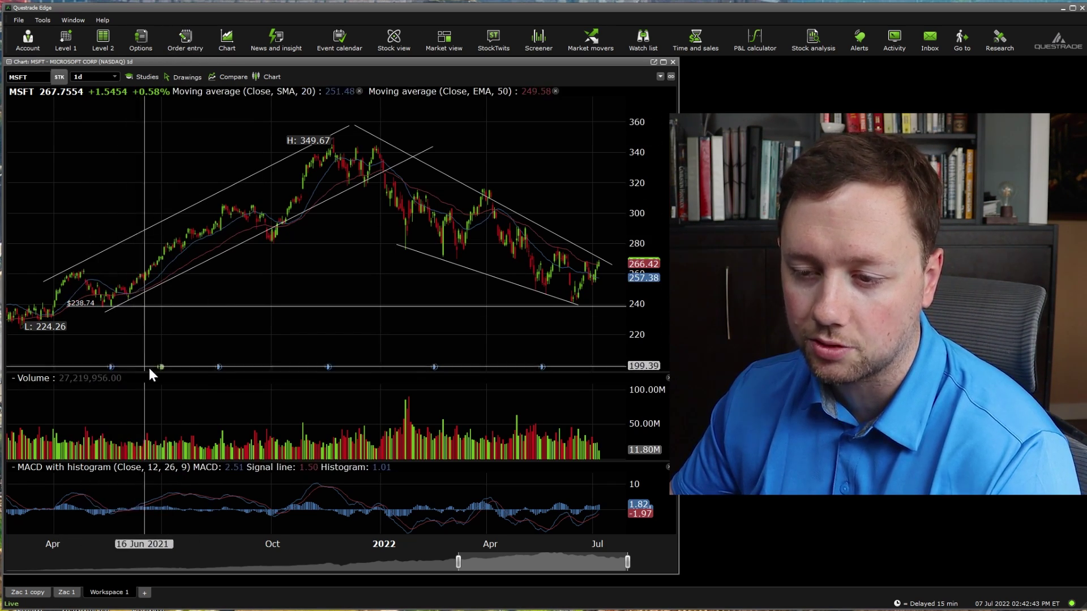
{"action": "mouse_move", "coordinate": [161, 367]}
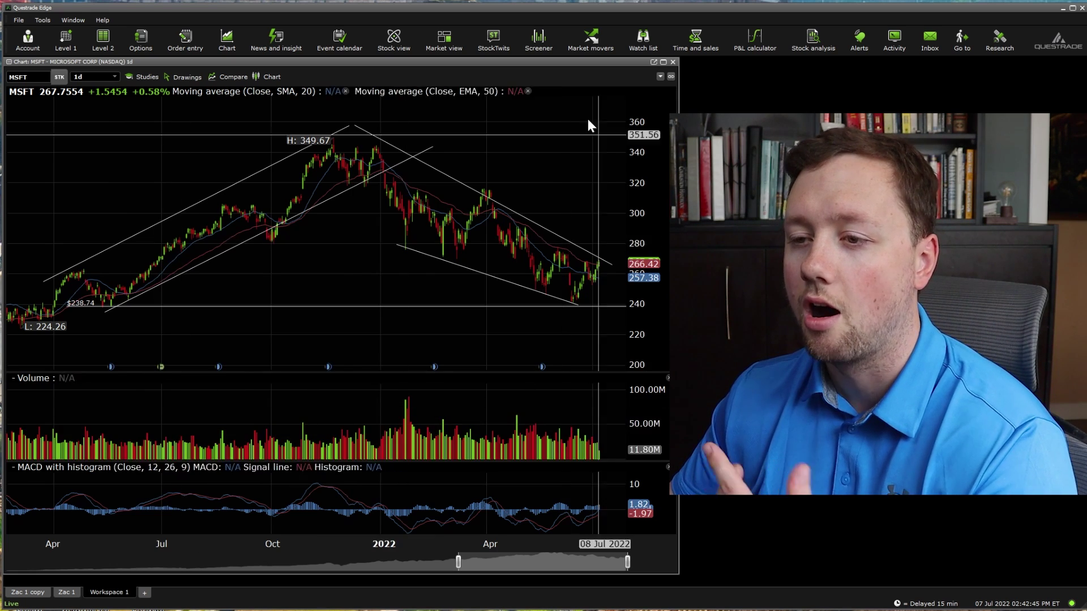
- Compare MSFT against the NASDAQ Composite (COMP.IN) on a percent-change scale
{"action": "left_click", "coordinate": [233, 78]}
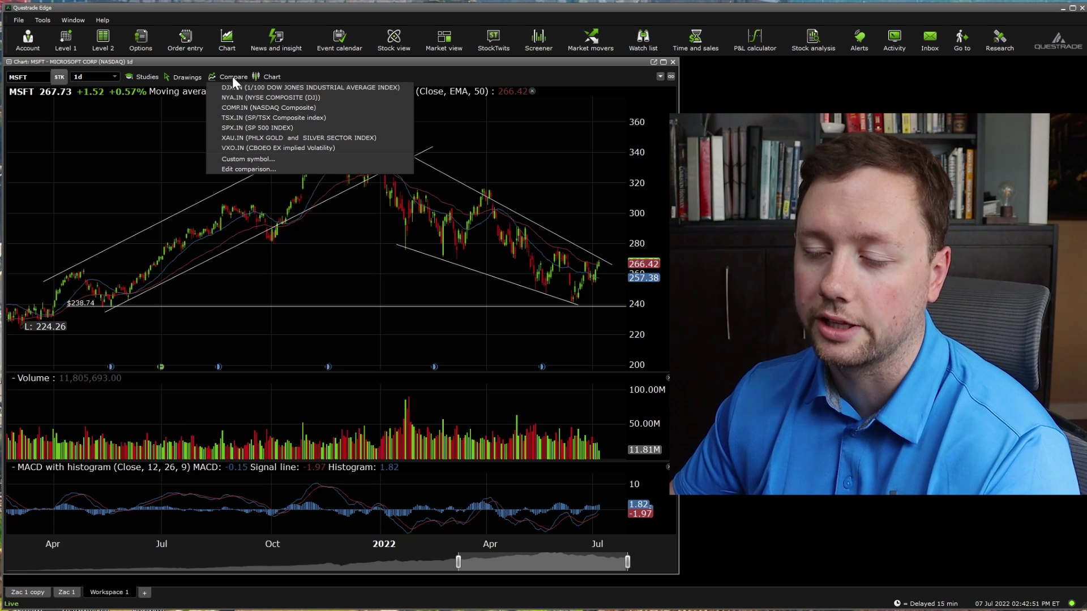
{"action": "left_click", "coordinate": [252, 107]}
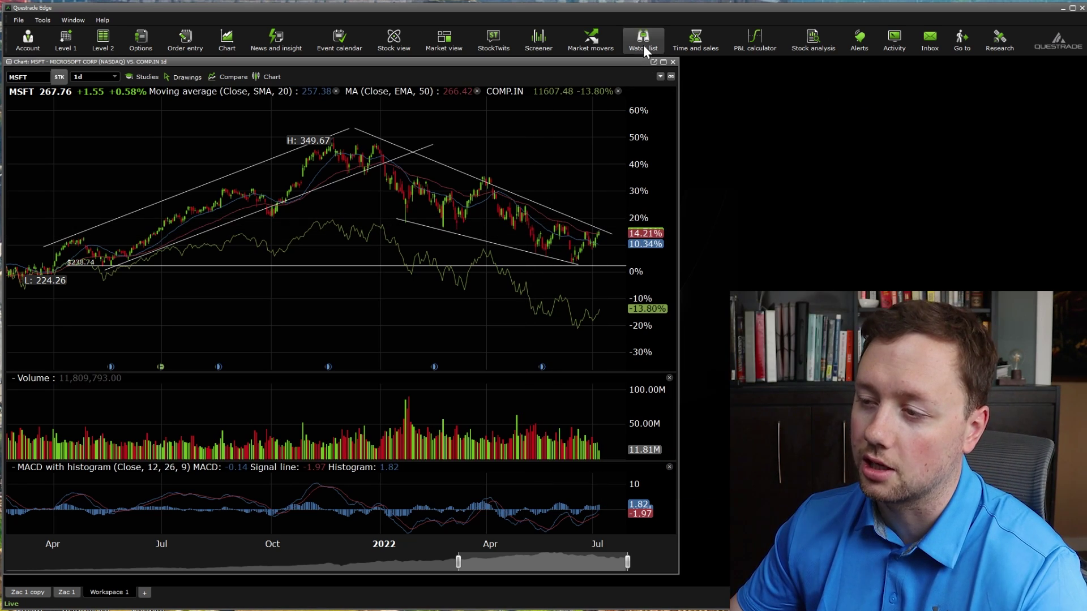
- Open a lengthened index watch list and put the chart in the green link group
{"action": "left_click", "coordinate": [643, 44]}
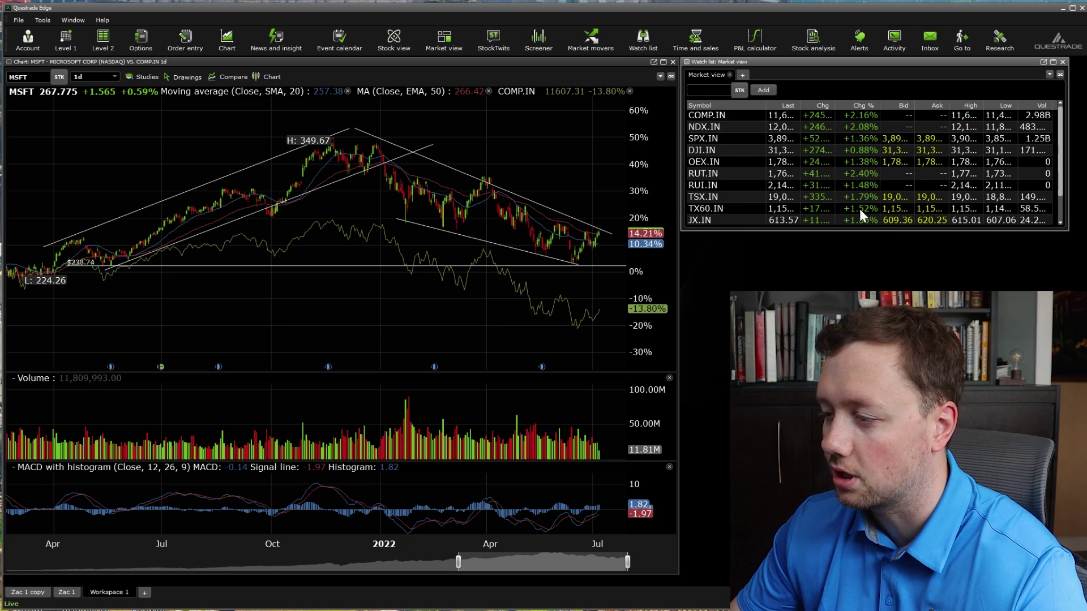
{"action": "left_click_drag", "start_coordinate": [874, 228], "coordinate": [874, 413]}
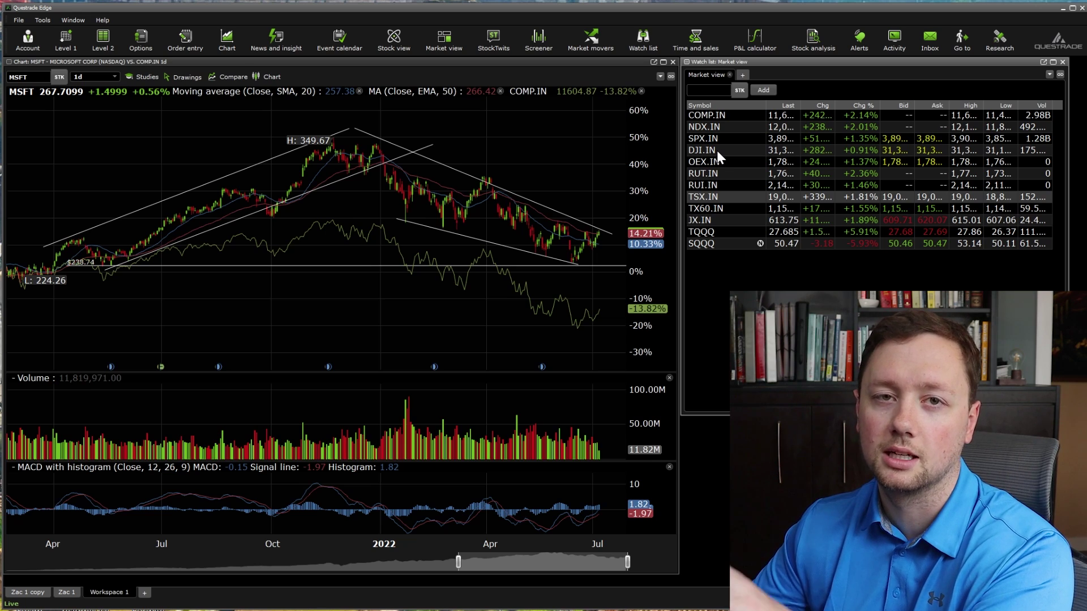
{"action": "left_click", "coordinate": [670, 76]}
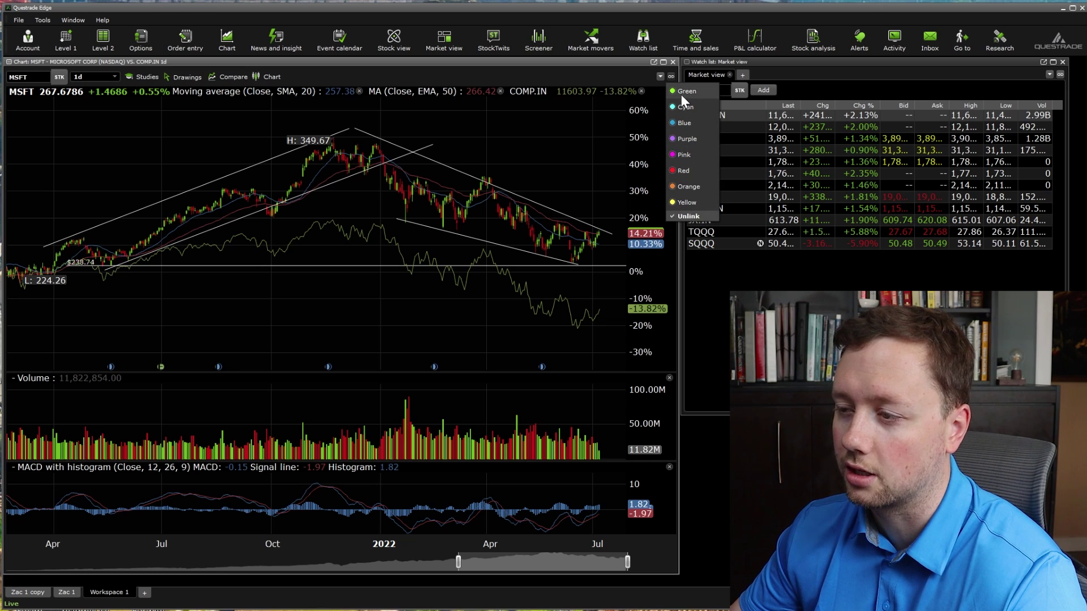
{"action": "left_click", "coordinate": [685, 91]}
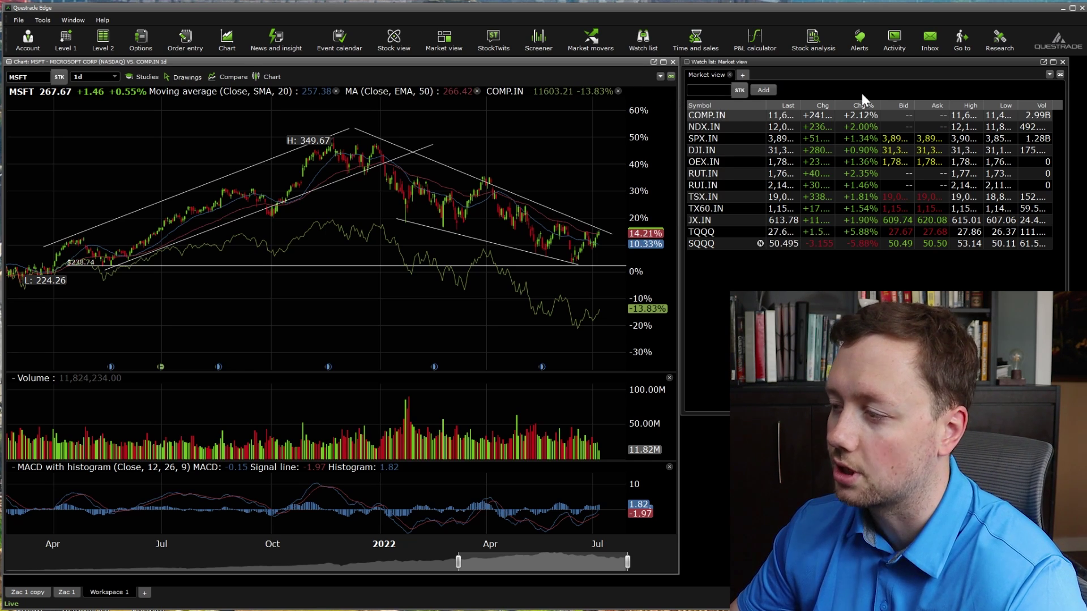
- Link the Market view watch list to green as well and chart SPX.IN from it
{"action": "left_click", "coordinate": [1060, 74]}
{"action": "left_click", "coordinate": [1070, 113]}
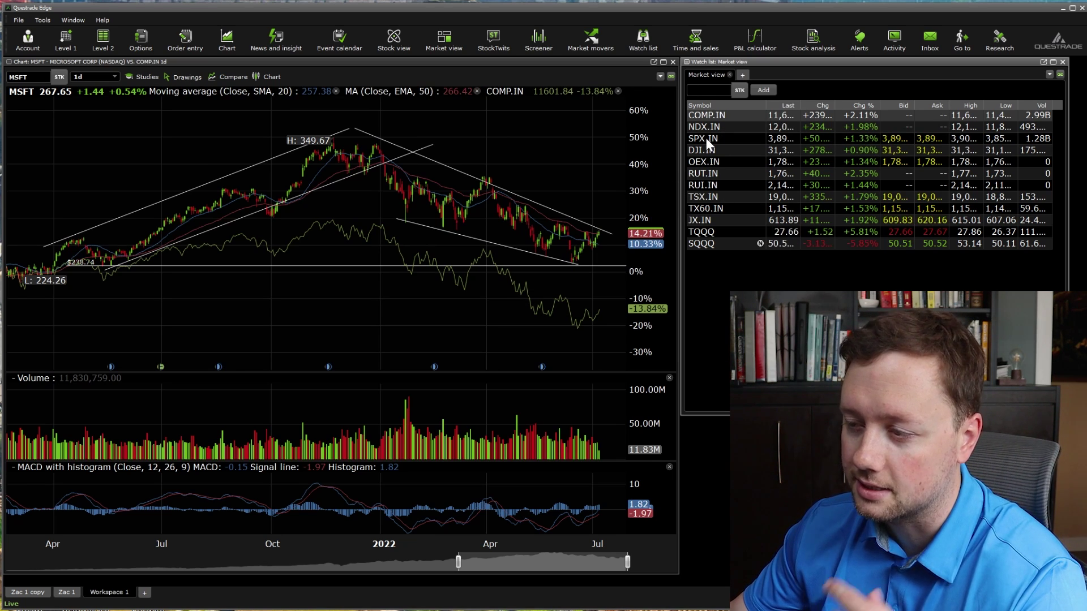
{"action": "left_click", "coordinate": [706, 143]}
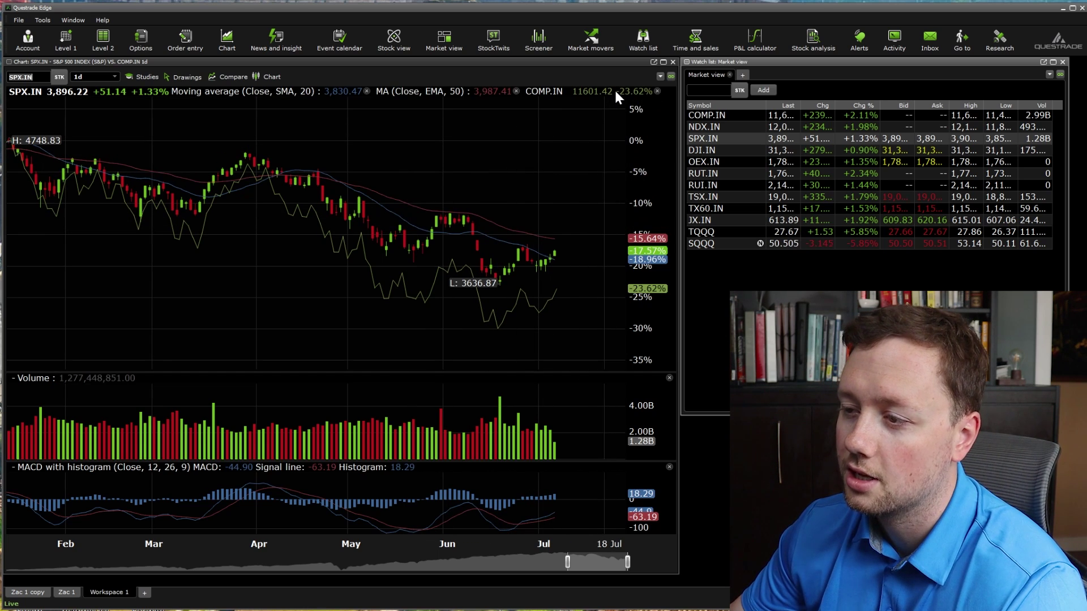
- Remove the COMP.IN comparison overlay, then chart DJI.IN, NDX.IN and finally COMP.IN
{"action": "left_click", "coordinate": [657, 91]}
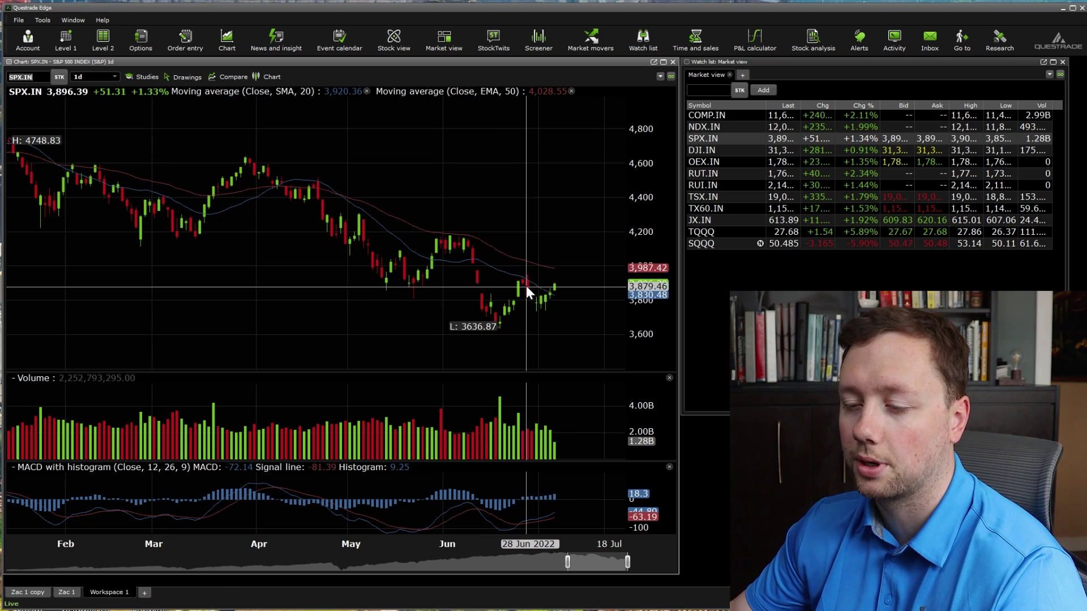
{"action": "left_click", "coordinate": [700, 149]}
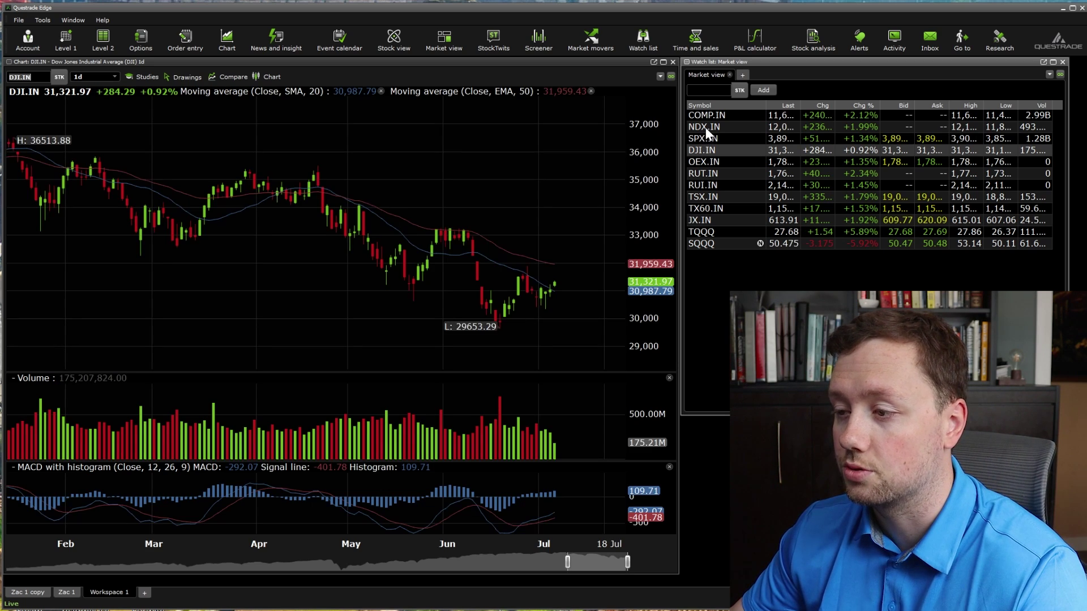
{"action": "left_click", "coordinate": [706, 125]}
{"action": "left_click", "coordinate": [706, 113]}
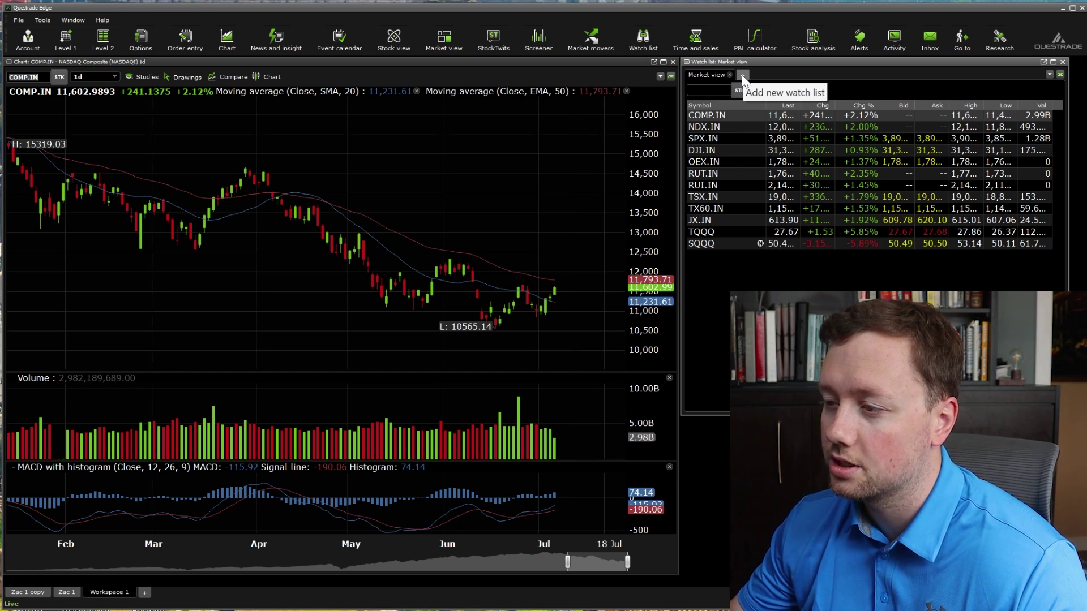
- Create a new watch list named 'video 1'
{"action": "left_click", "coordinate": [741, 75]}
{"action": "left_click", "coordinate": [780, 80]}
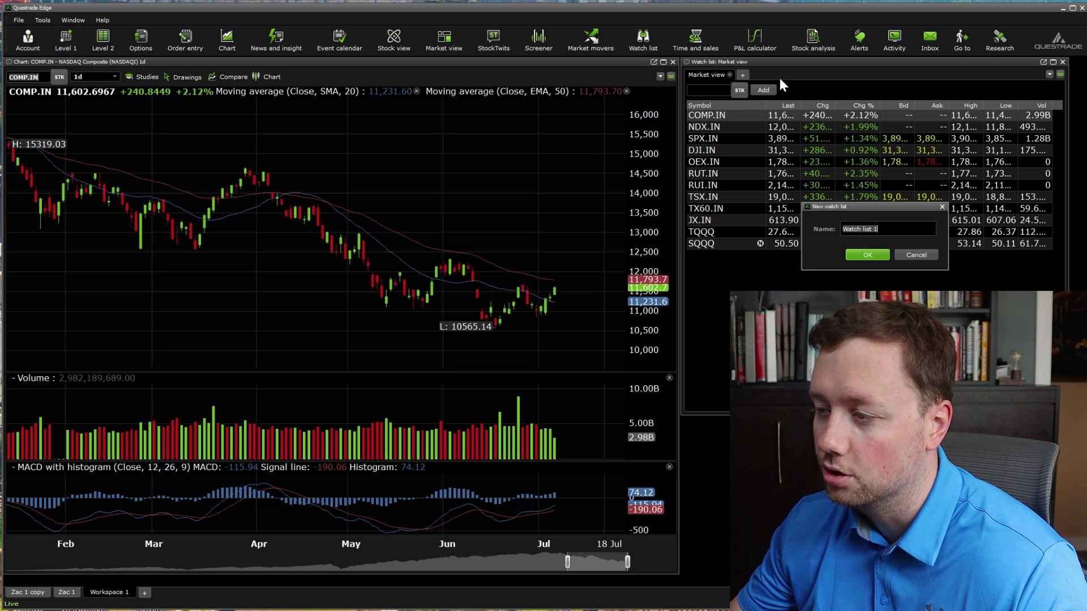
{"action": "type", "text": "video 1"}
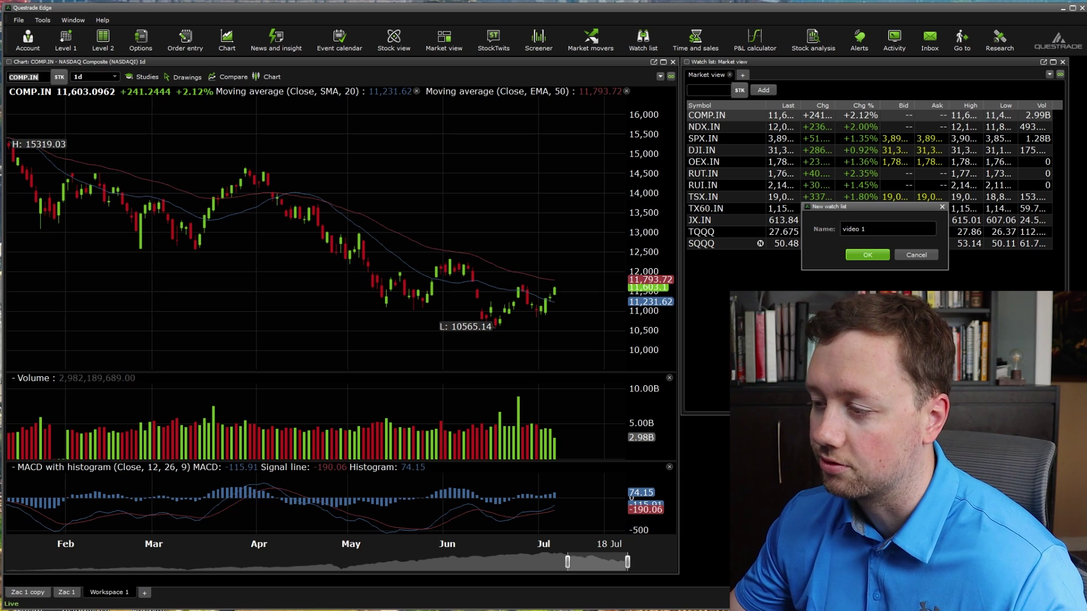
{"action": "left_click", "coordinate": [861, 254]}
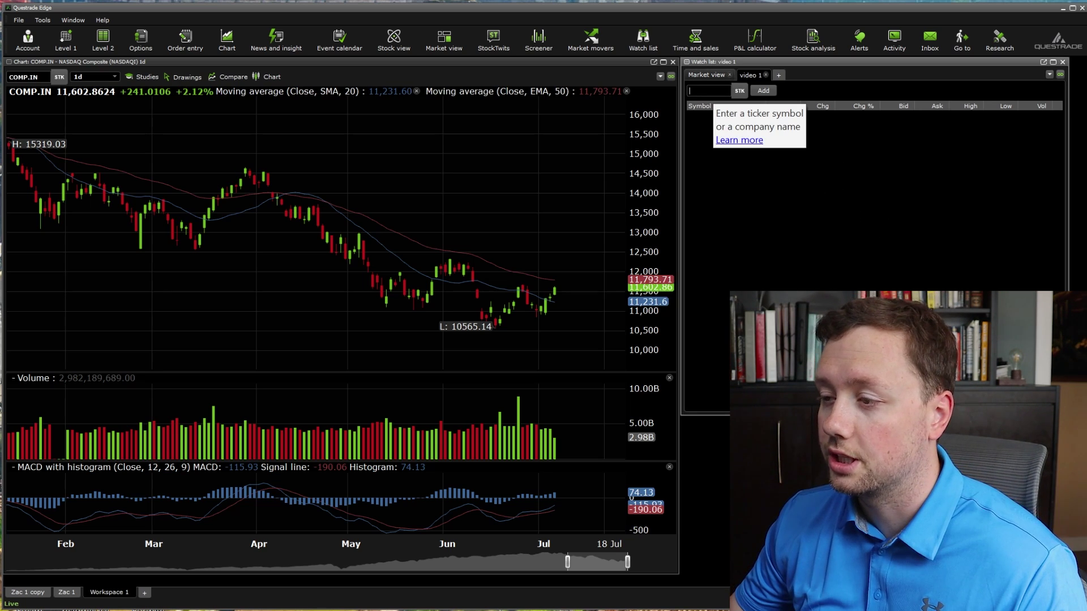
- Add MSFT, AAPL, AMZN and GOOG to the video 1 watch list
{"action": "left_click", "coordinate": [704, 91]}
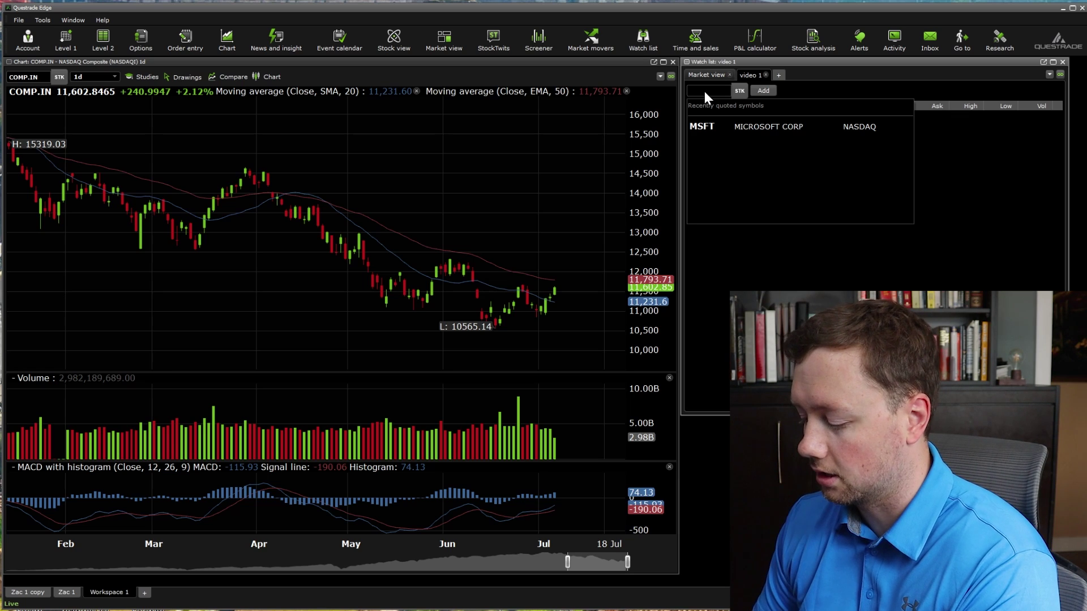
{"action": "key", "text": "Down"}
{"action": "key", "text": "Return"}
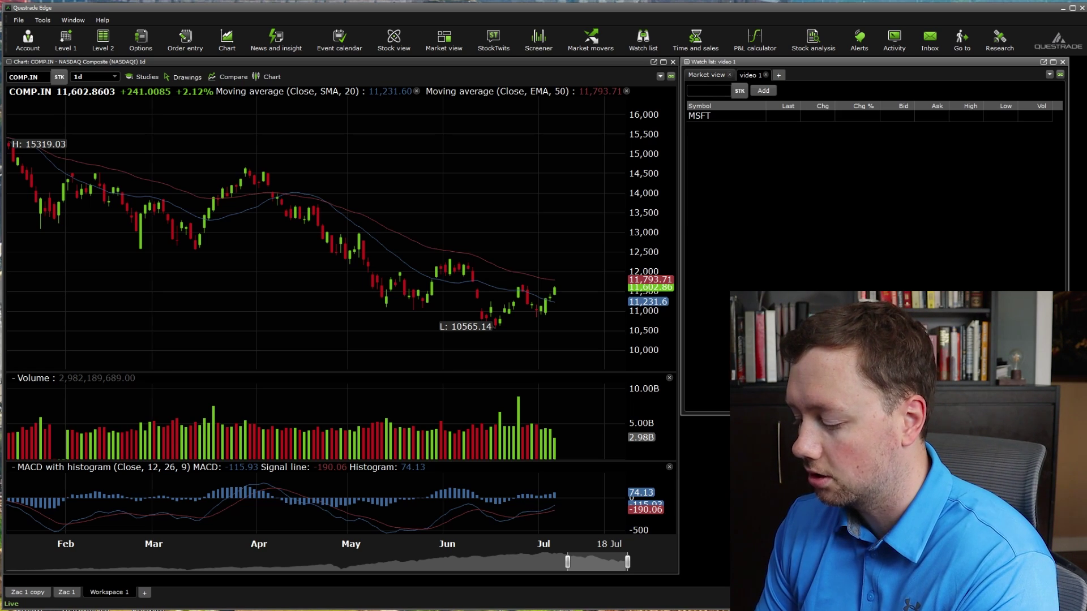
{"action": "type", "text": "AAPL"}
{"action": "key", "text": "Return"}
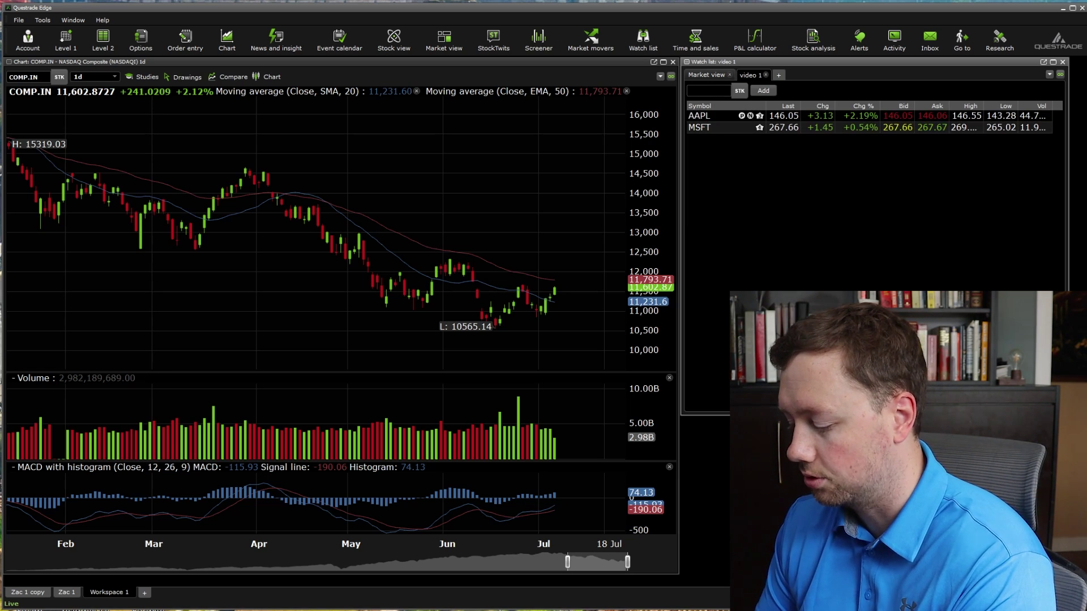
{"action": "type", "text": "AMZN"}
{"action": "key", "text": "Return"}
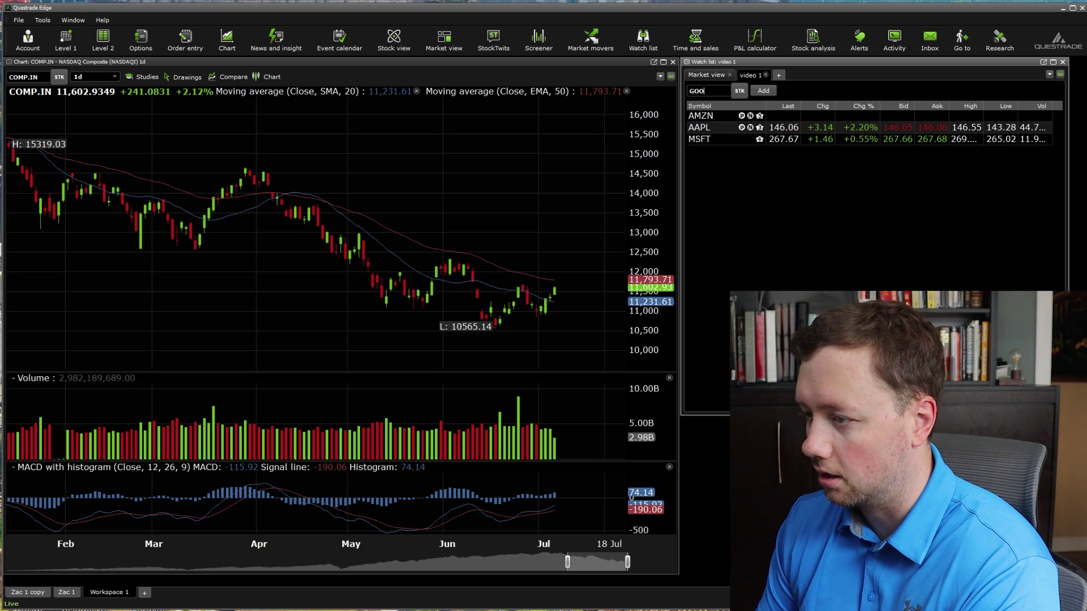
{"action": "type", "text": "GOOG"}
{"action": "key", "text": "Return"}
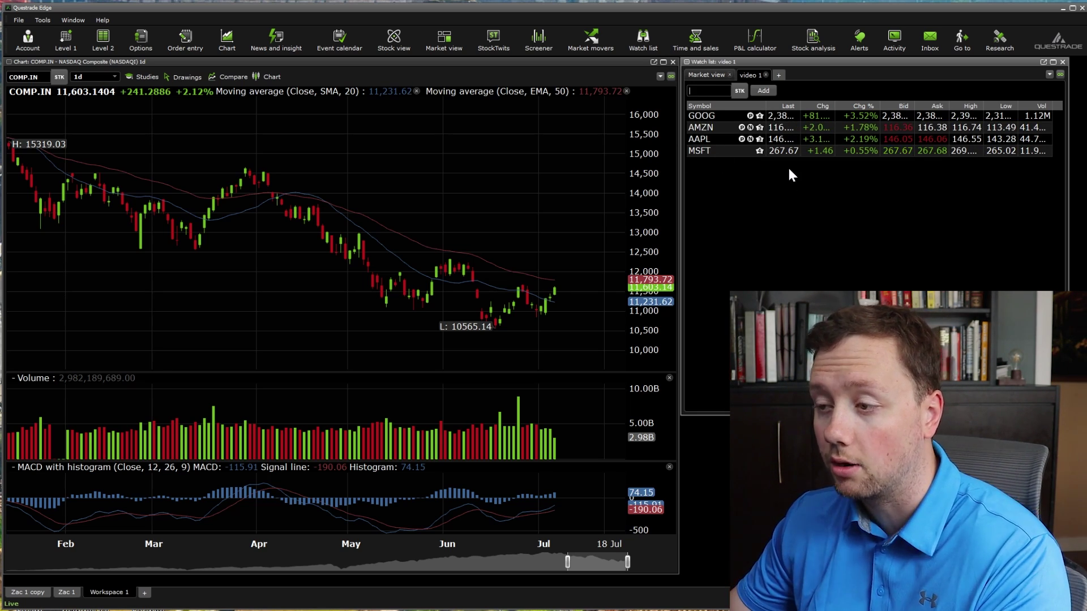
- Chart GOOG, AMZN, AAPL and MSFT from the new list, then return to Market view
{"action": "left_click", "coordinate": [705, 116]}
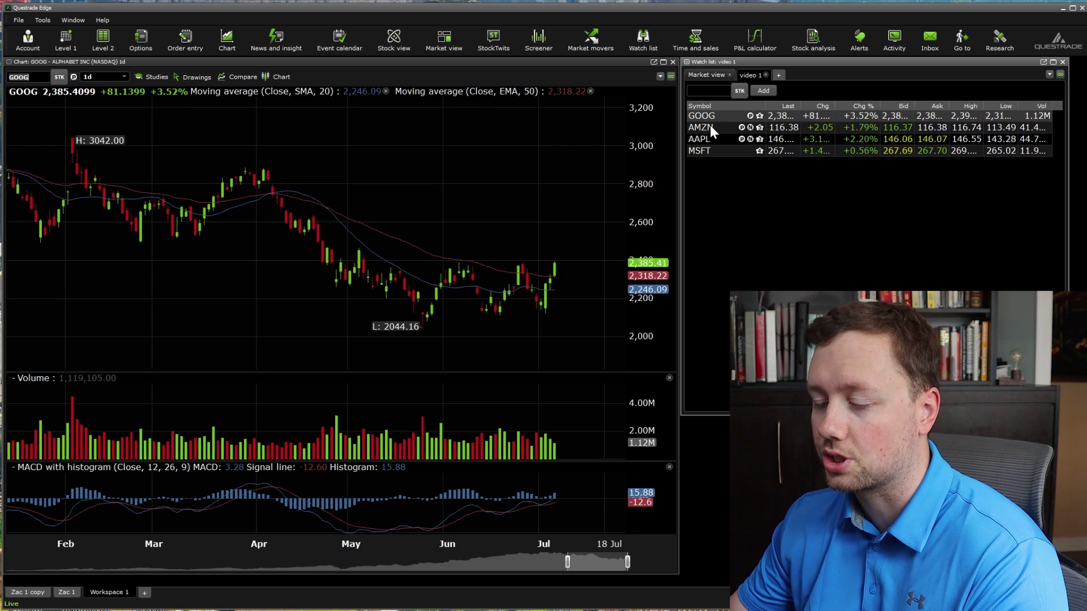
{"action": "left_click", "coordinate": [710, 126]}
{"action": "left_click", "coordinate": [709, 137]}
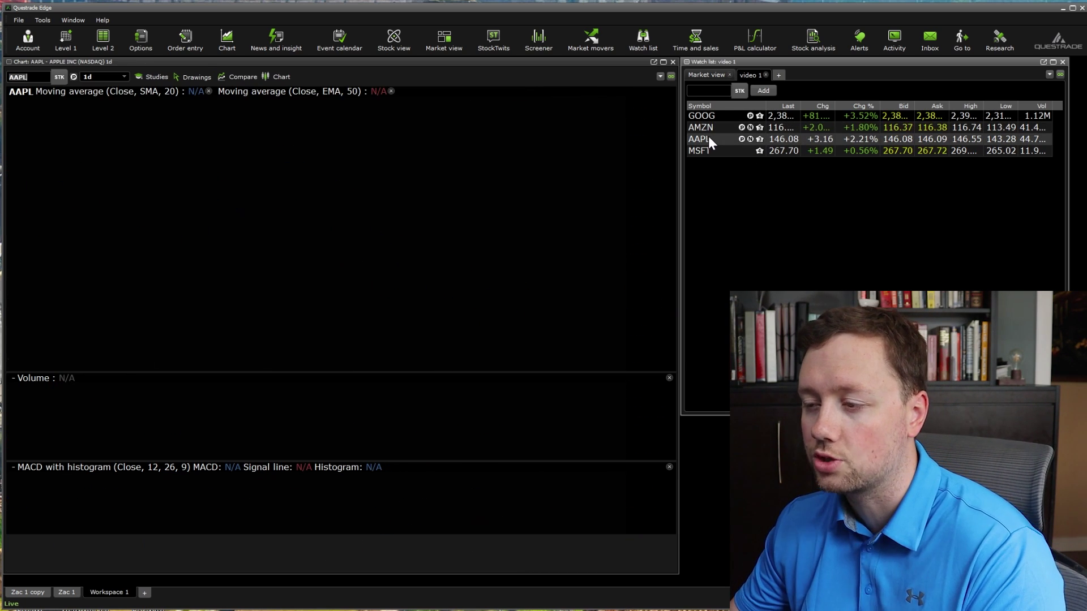
{"action": "left_click", "coordinate": [701, 152]}
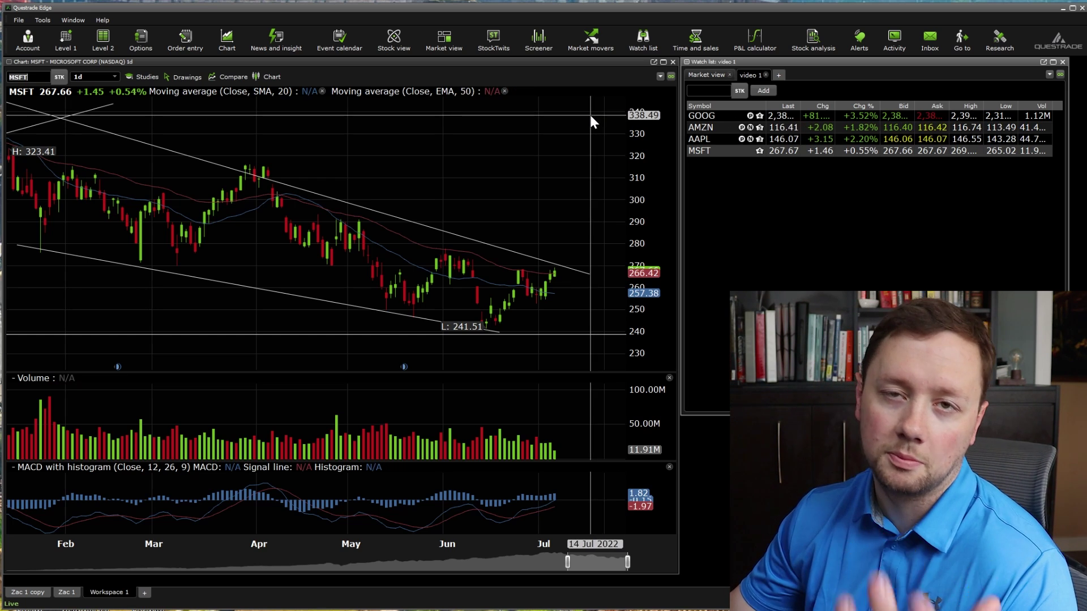
{"action": "left_click", "coordinate": [705, 75]}
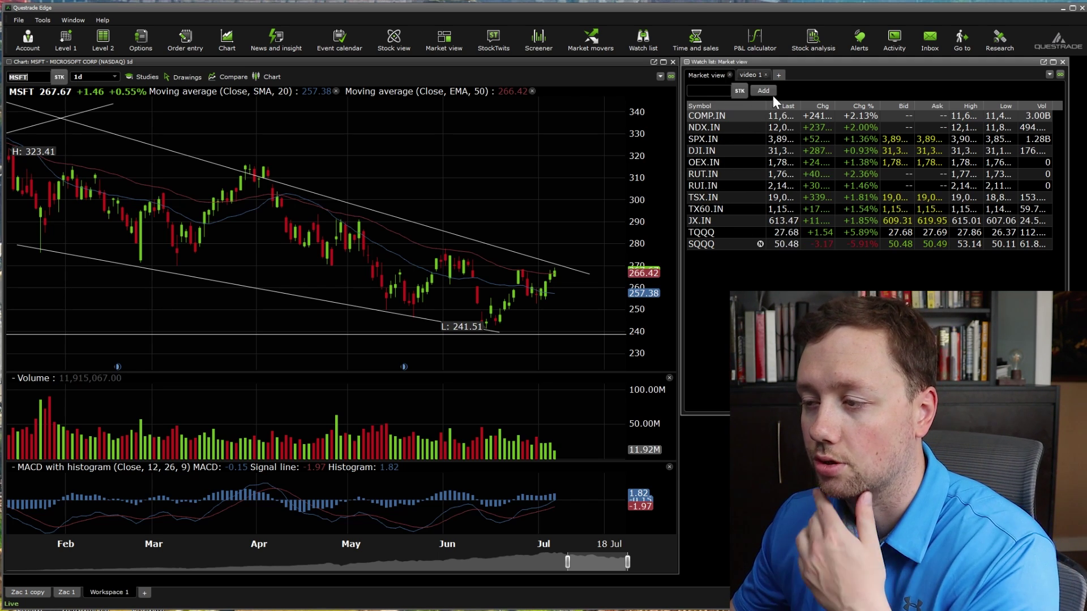
{"action": "left_click", "coordinate": [780, 74]}
{"action": "mouse_move", "coordinate": [813, 86]}
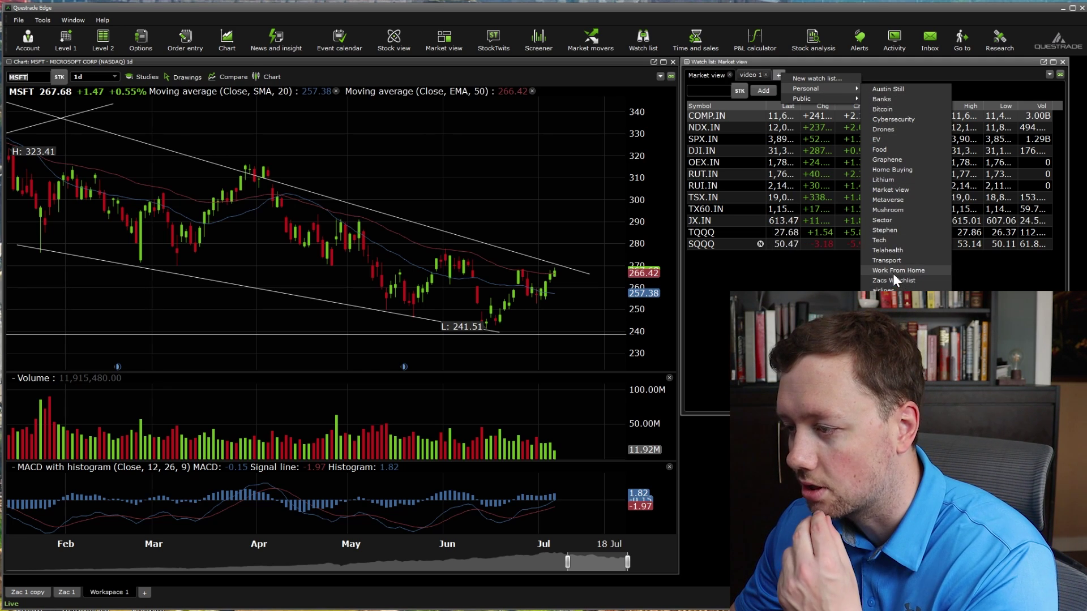
{"action": "left_click", "coordinate": [880, 219]}
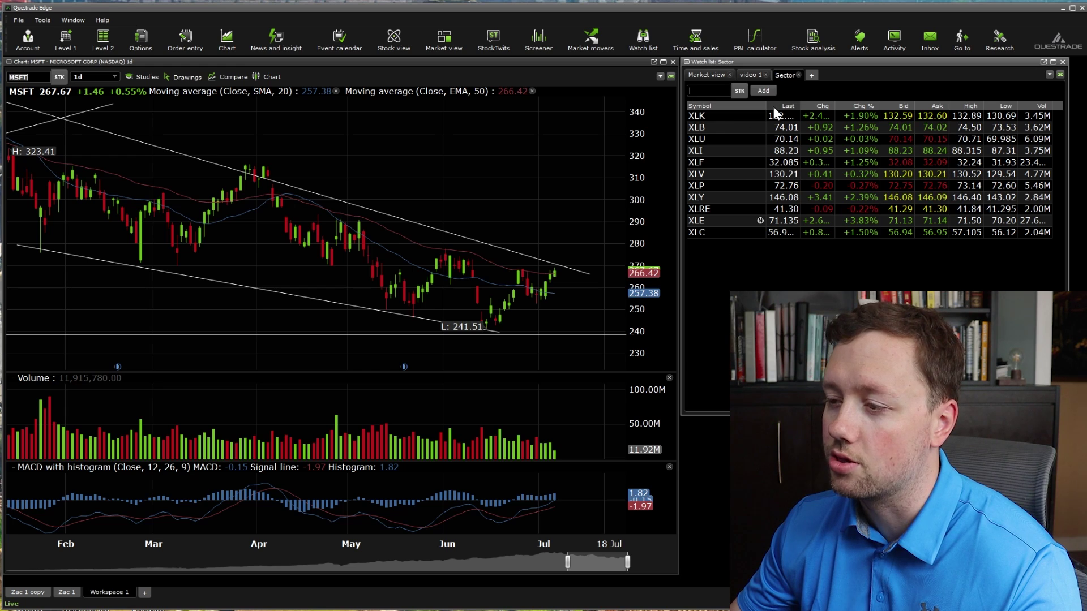
{"action": "left_click_drag", "start_coordinate": [767, 107], "coordinate": [764, 106]}
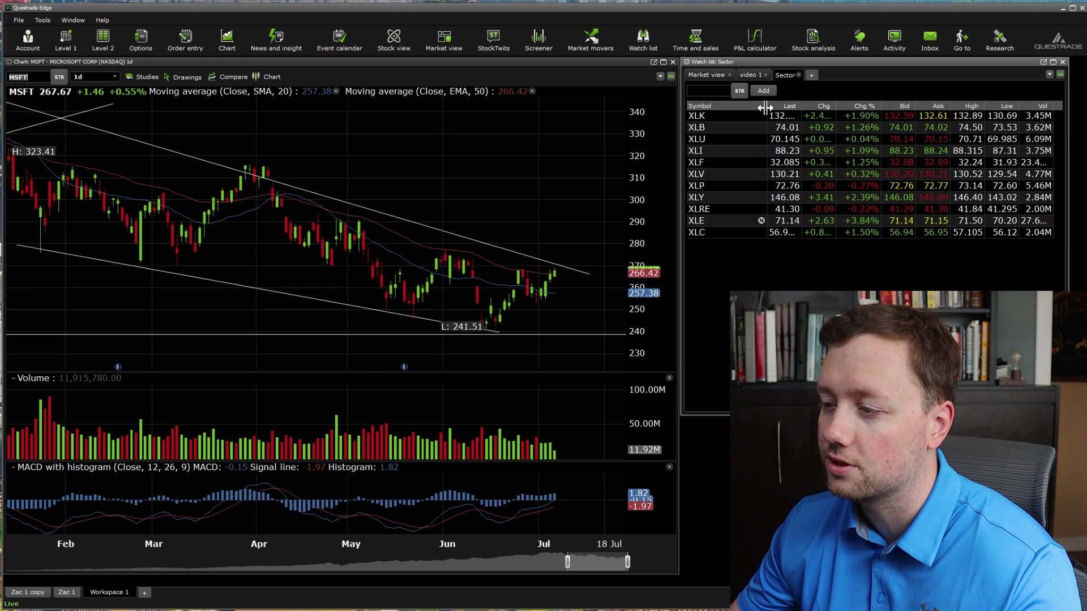
{"action": "left_click", "coordinate": [727, 120]}
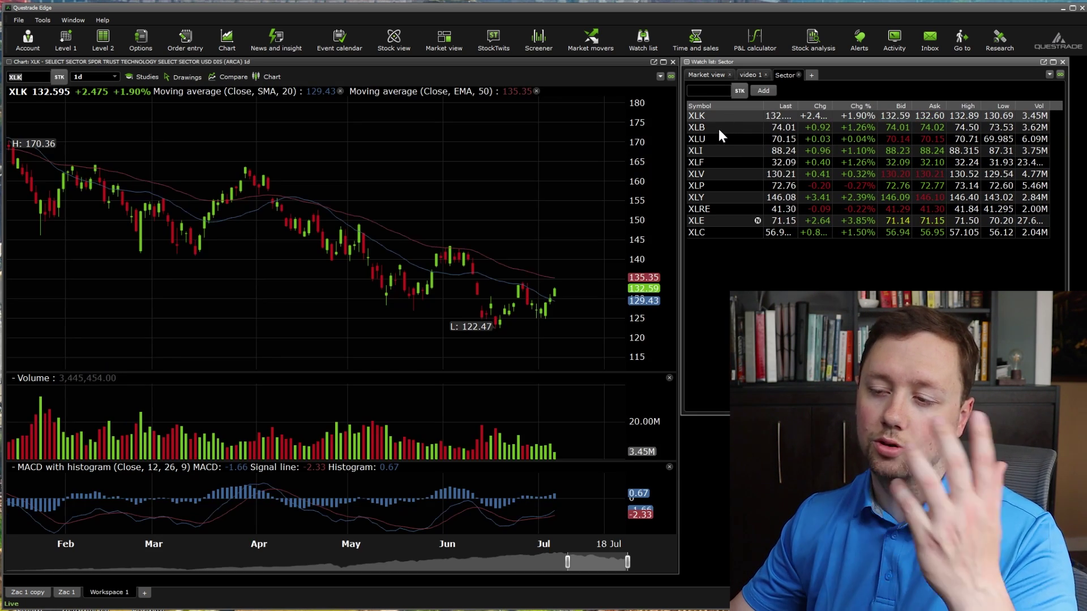
{"action": "left_click", "coordinate": [719, 129]}
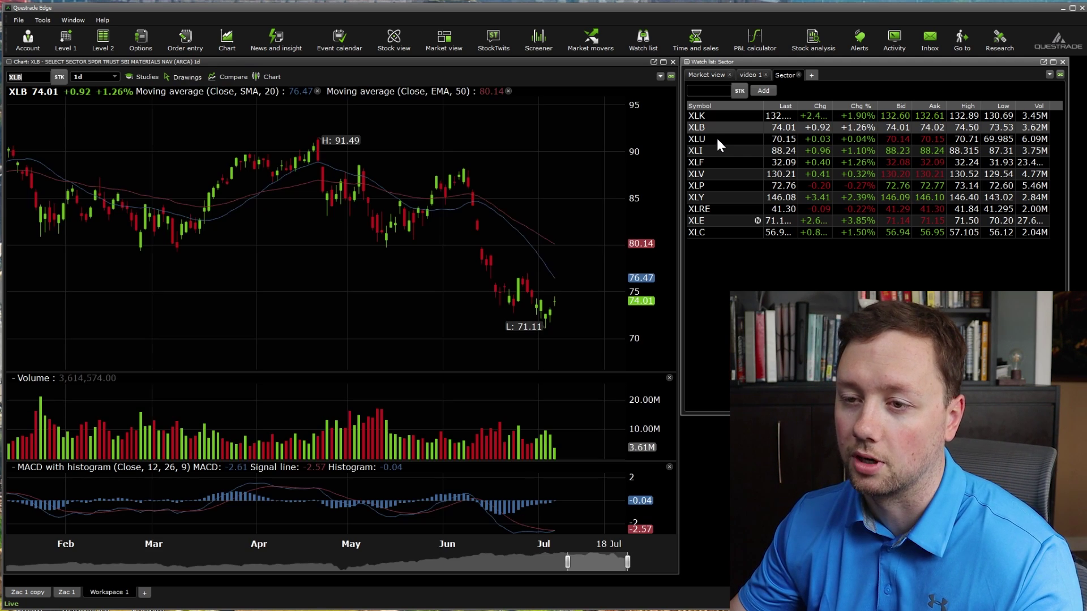
{"action": "left_click", "coordinate": [720, 117]}
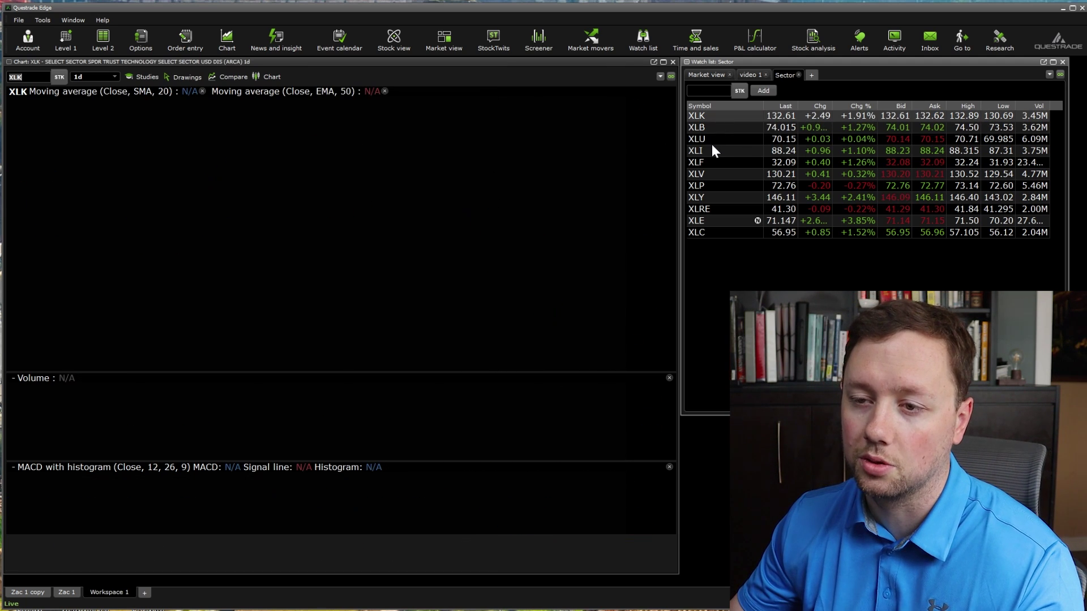
{"action": "left_click", "coordinate": [712, 138]}
{"action": "left_click", "coordinate": [711, 153]}
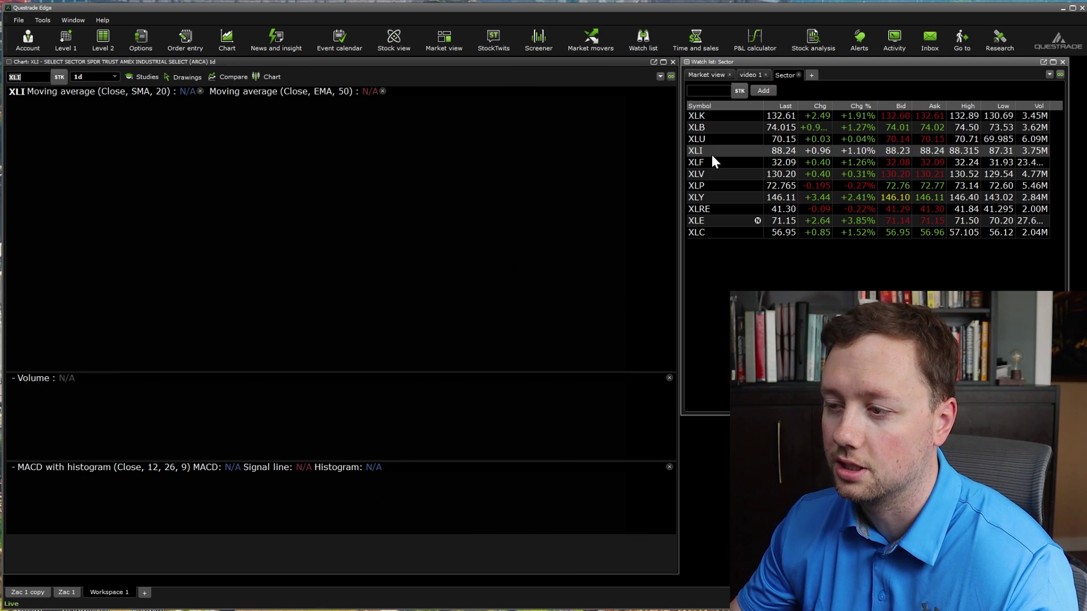
{"action": "left_click", "coordinate": [715, 162]}
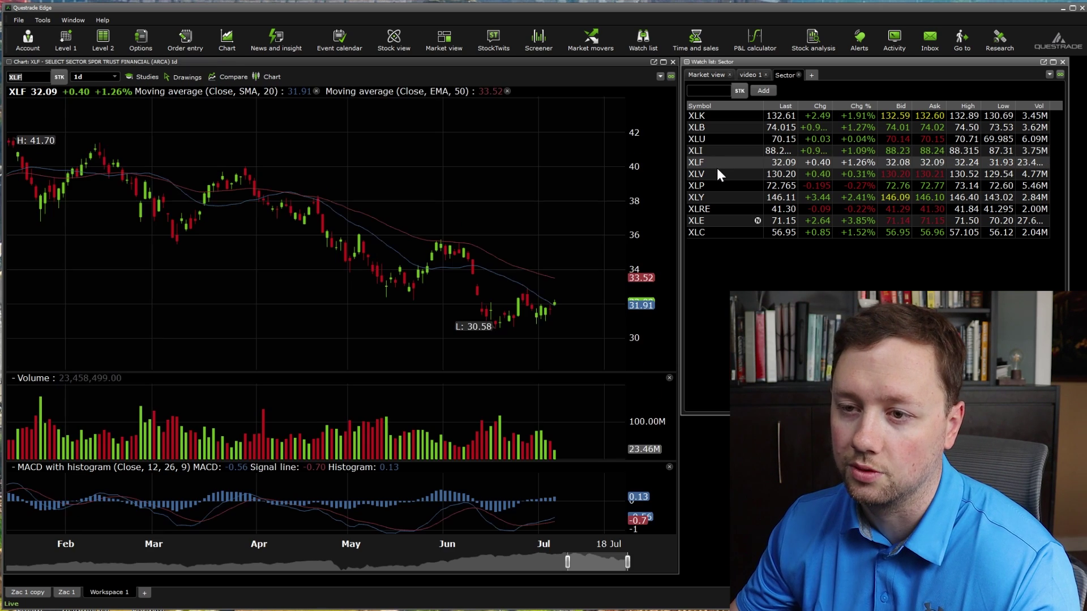
{"action": "left_click", "coordinate": [711, 187]}
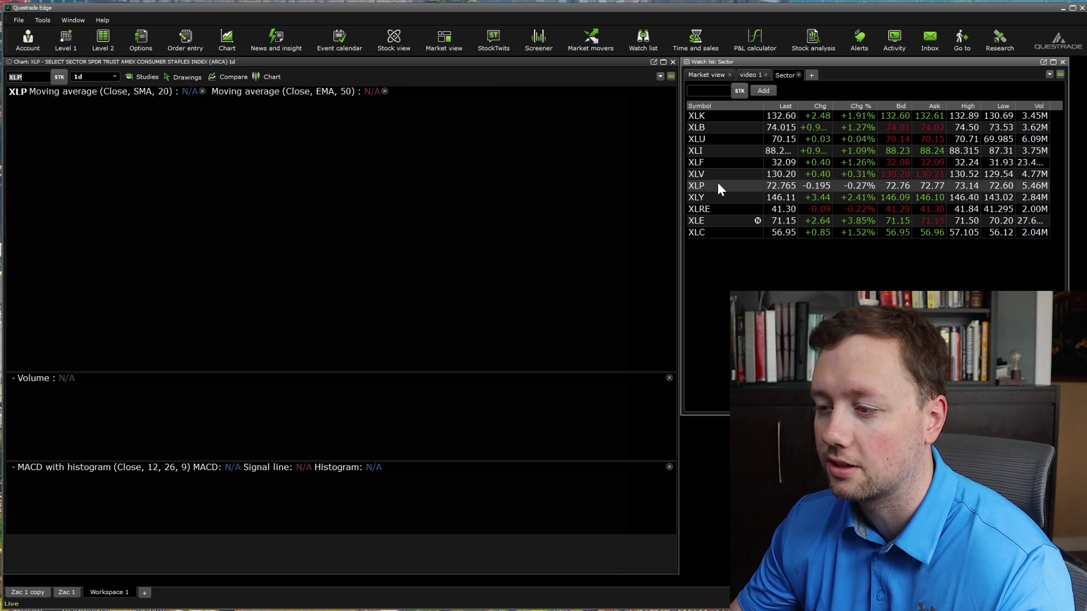
{"action": "left_click", "coordinate": [722, 196]}
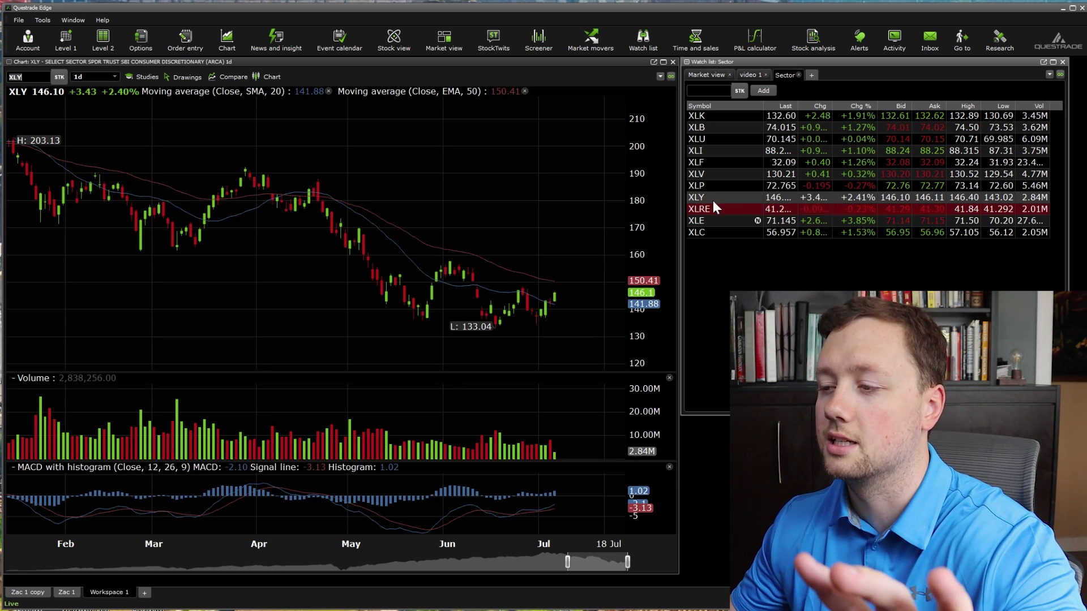
- Sort the Sector watch list by Chg % from lowest to highest
{"action": "left_click", "coordinate": [860, 106]}
{"action": "right_click", "coordinate": [859, 106]}
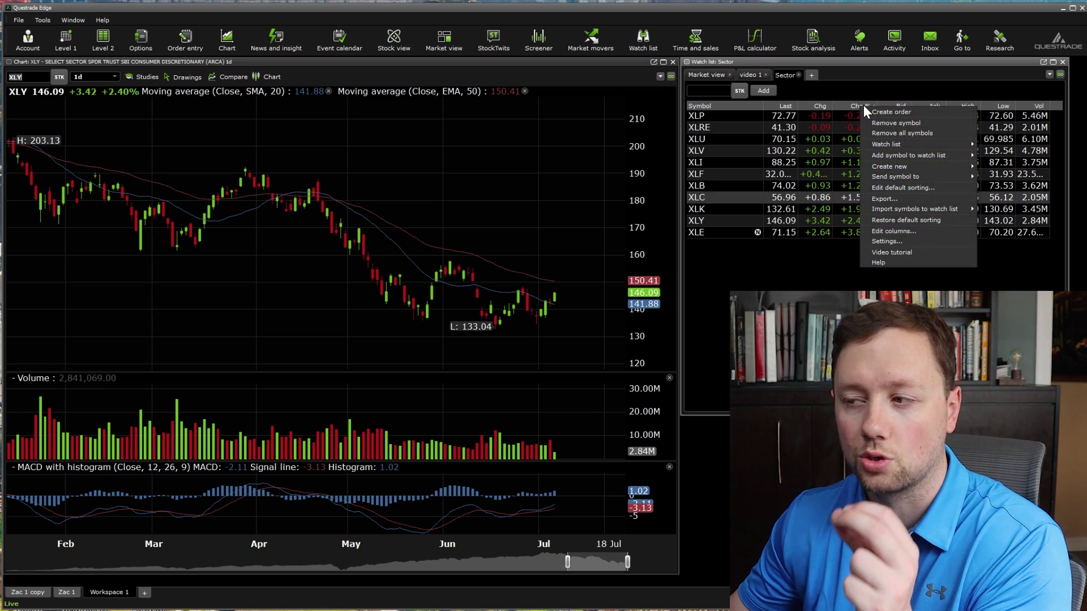
{"action": "key", "text": "Escape"}
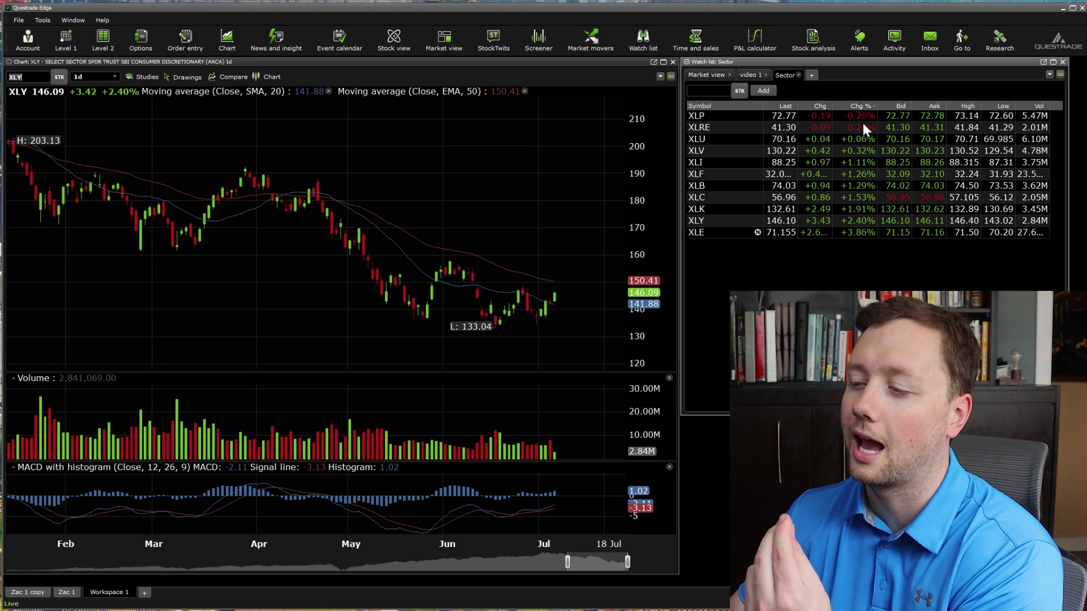
- Chart the XLE, XLY and XLP sector funds in turn, ending on XLP
{"action": "left_click", "coordinate": [708, 231]}
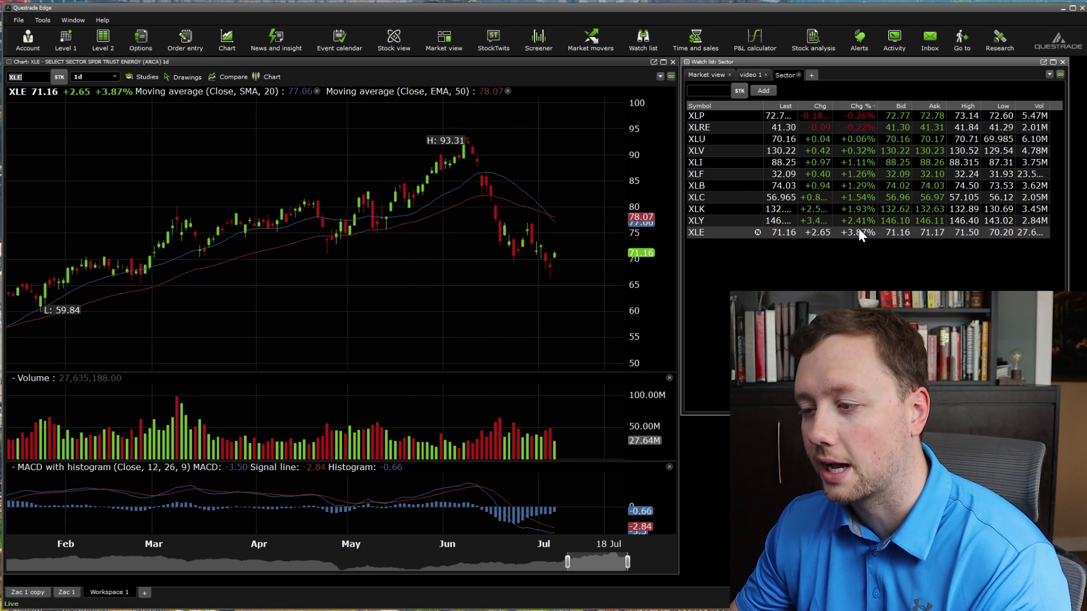
{"action": "left_click", "coordinate": [728, 222]}
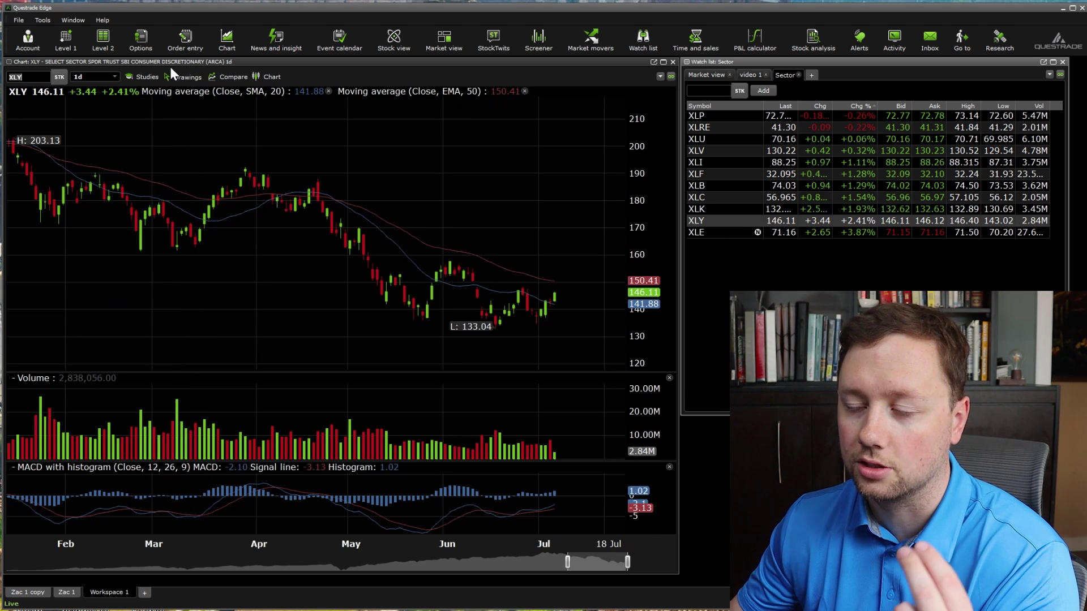
{"action": "left_click", "coordinate": [725, 117]}
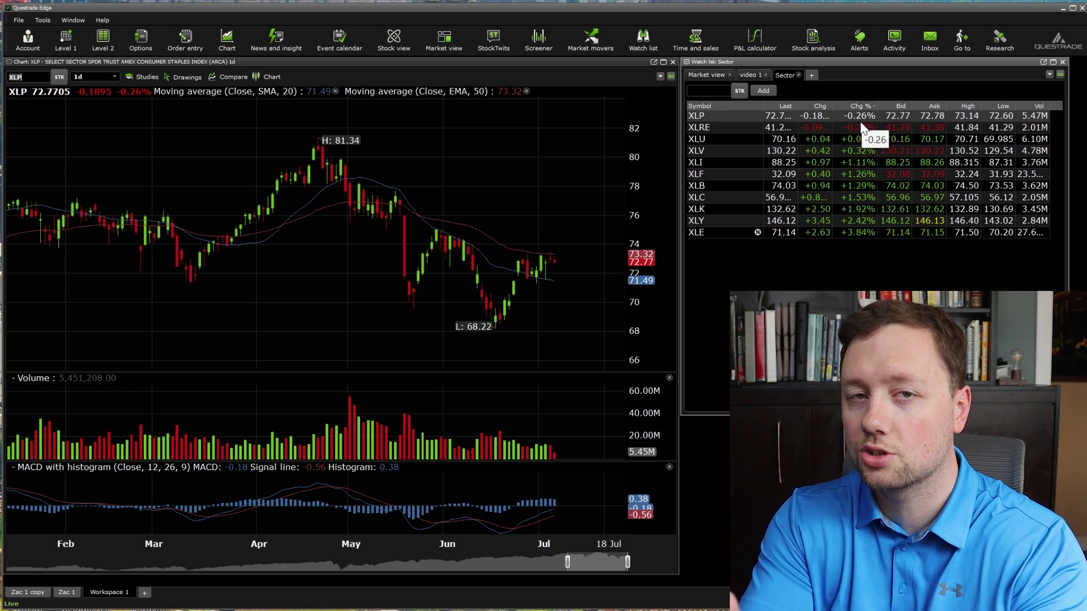
{"action": "left_click", "coordinate": [810, 74]}
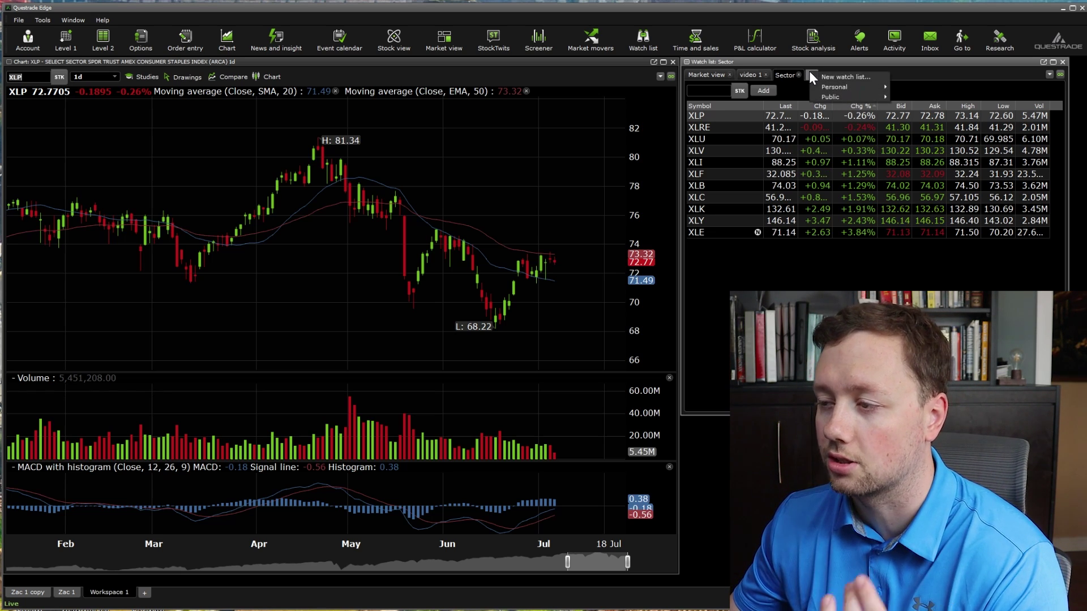
- Open the personal EV watch list, chart TSLA, WKHS and NIO, then load RIVN
{"action": "mouse_move", "coordinate": [829, 86]}
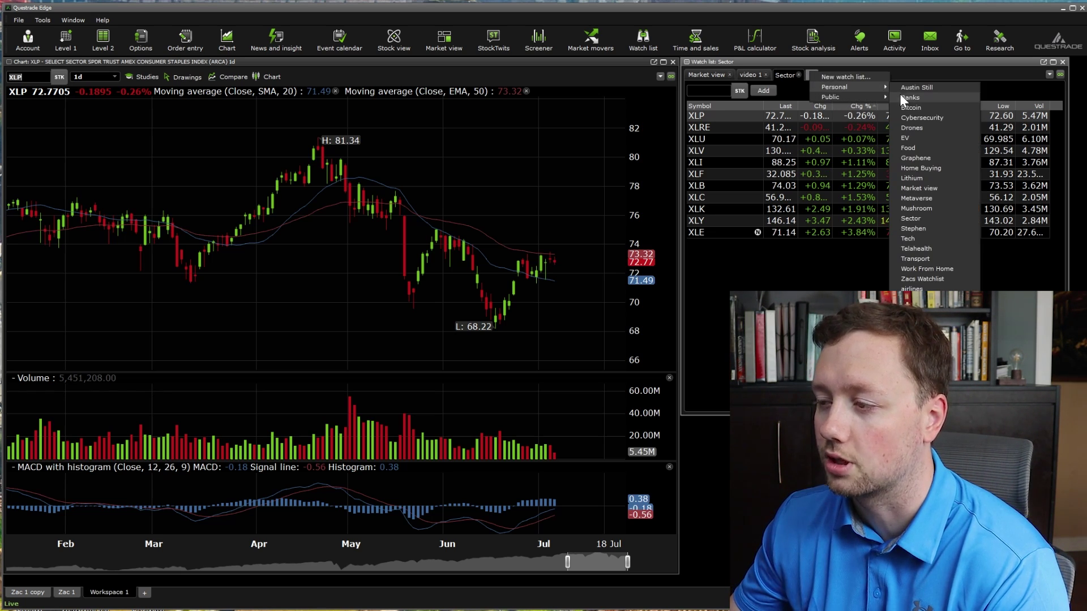
{"action": "left_click", "coordinate": [922, 136]}
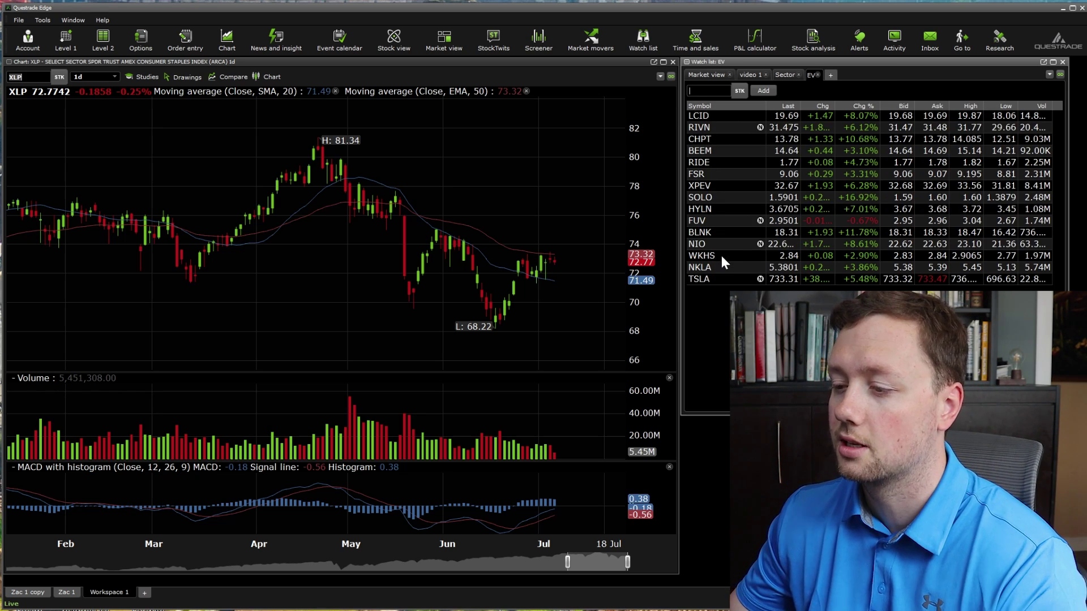
{"action": "left_click", "coordinate": [708, 279]}
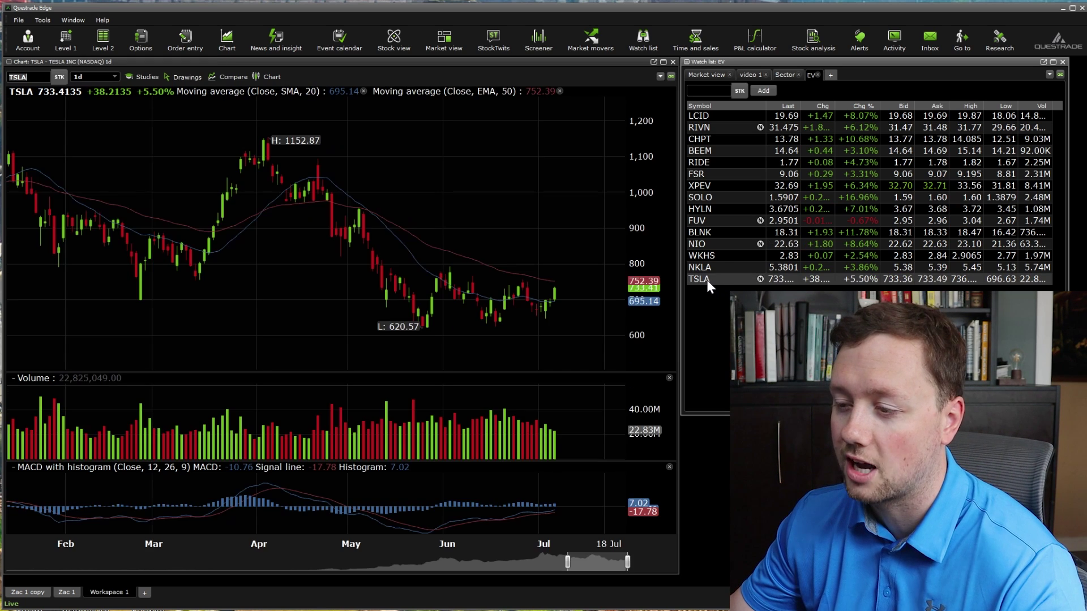
{"action": "left_click", "coordinate": [705, 255]}
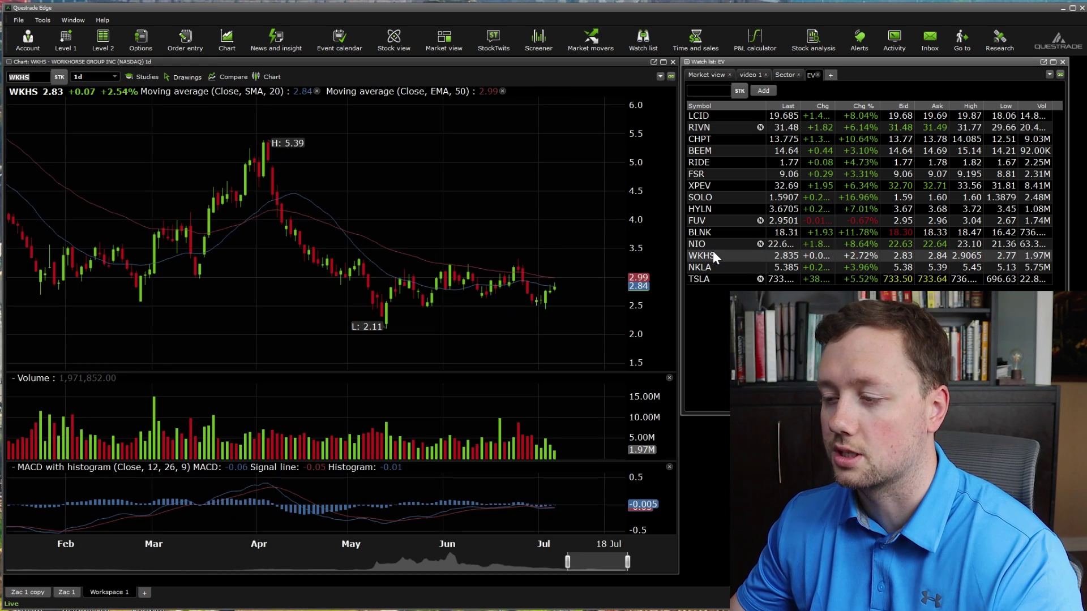
{"action": "left_click", "coordinate": [708, 242]}
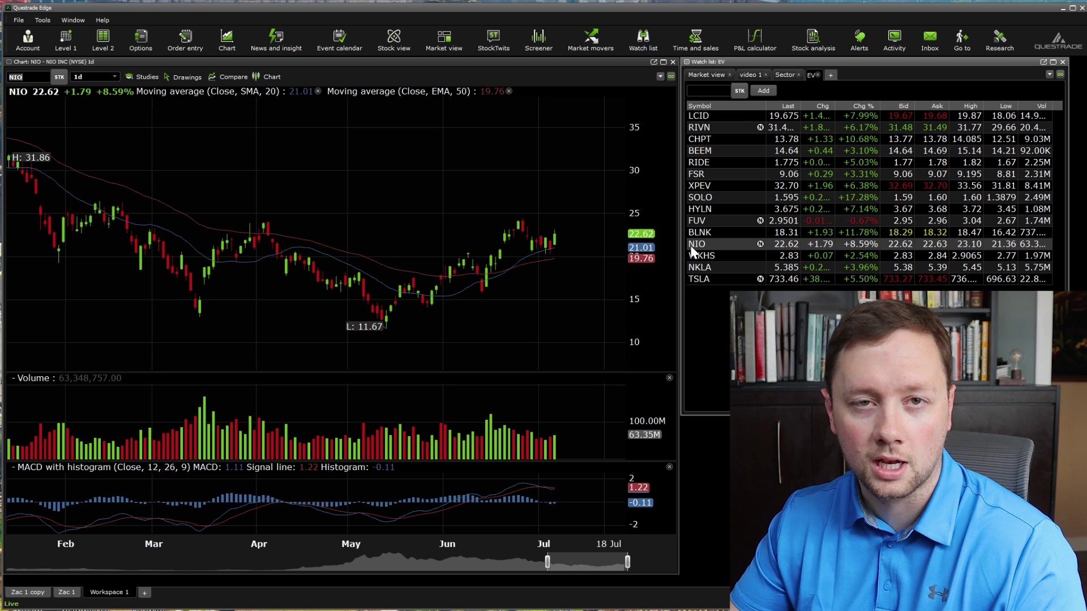
{"action": "type", "text": "RIVN"}
{"action": "key", "text": "Return"}
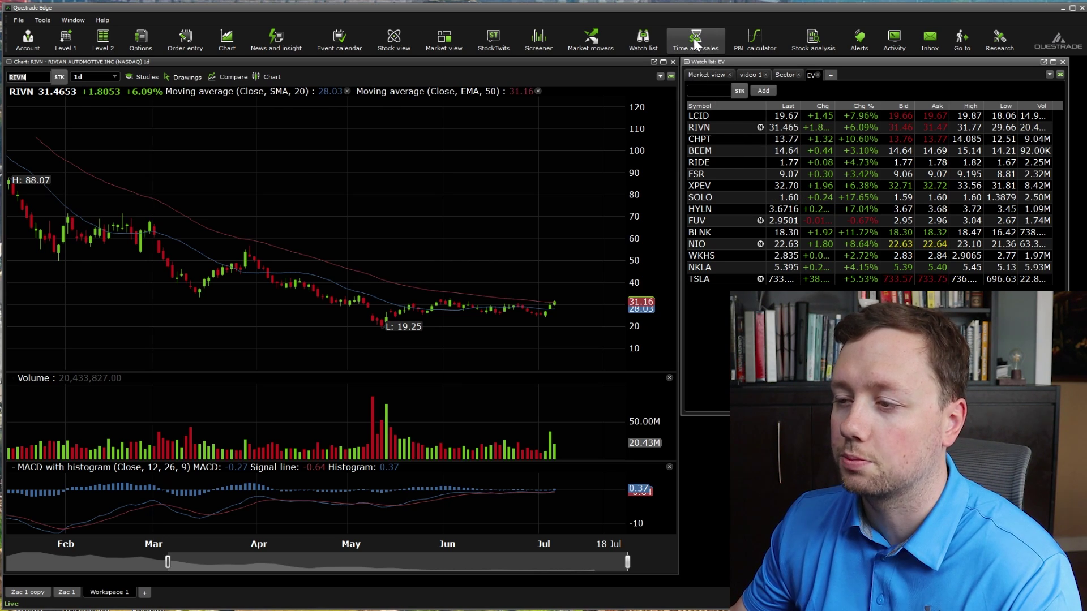
- Open a Level 2 window for AAPL from the top toolbar
{"action": "left_click", "coordinate": [103, 40]}
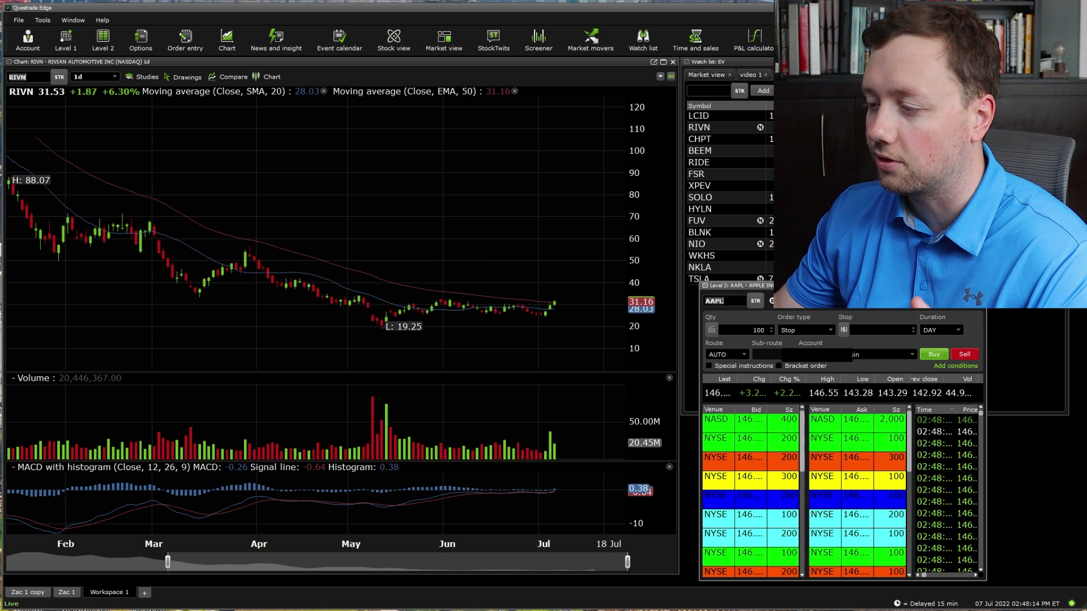
- Replace Level 2 with a green-linked order entry window and switch chart and ticket to TSLA
{"action": "left_click", "coordinate": [981, 286]}
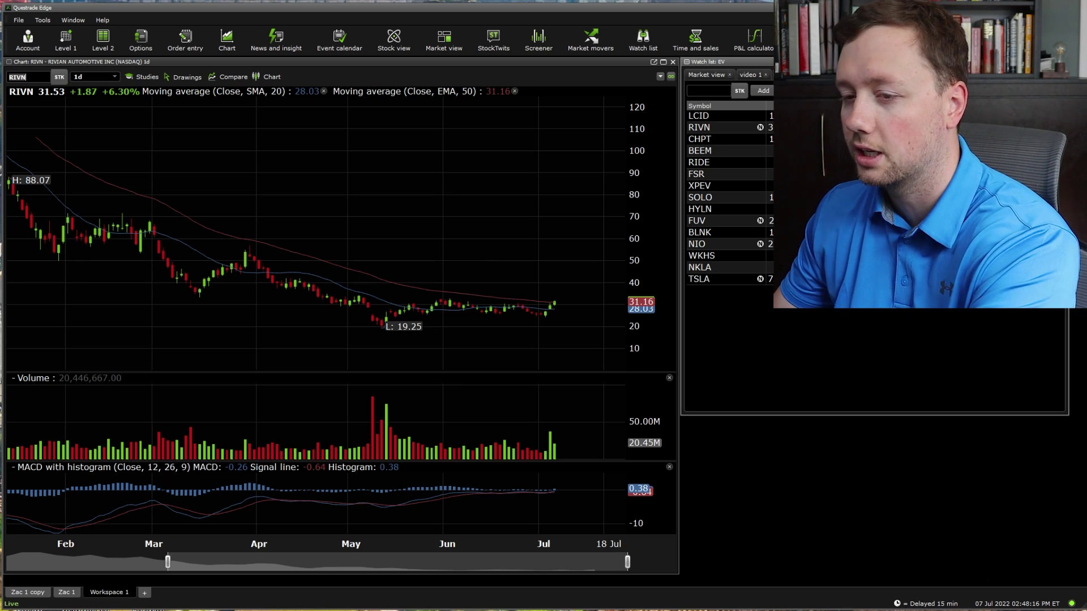
{"action": "left_click", "coordinate": [182, 39]}
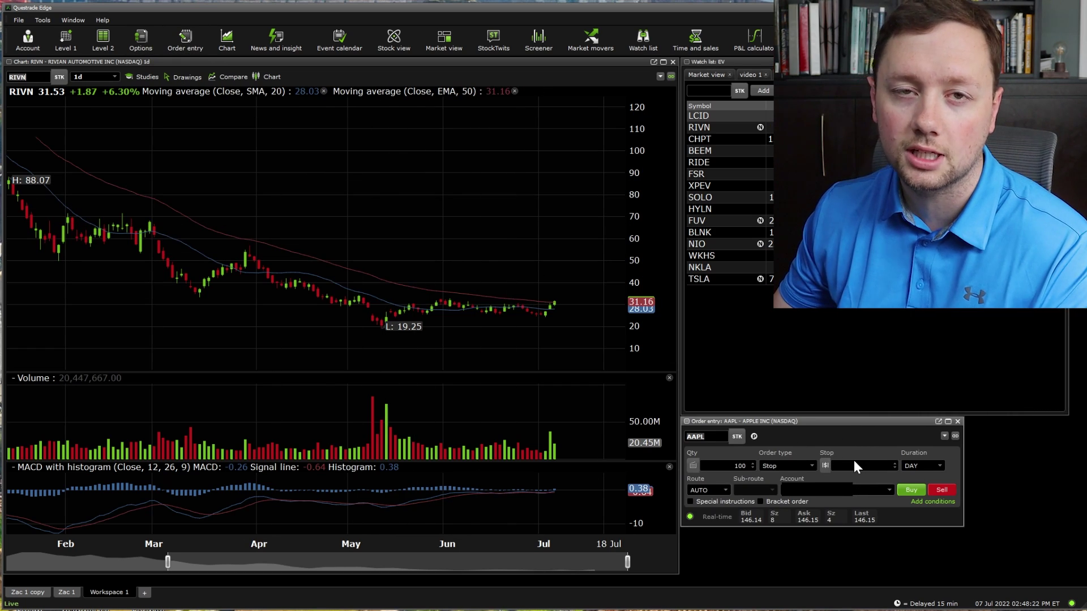
{"action": "left_click", "coordinate": [956, 437]}
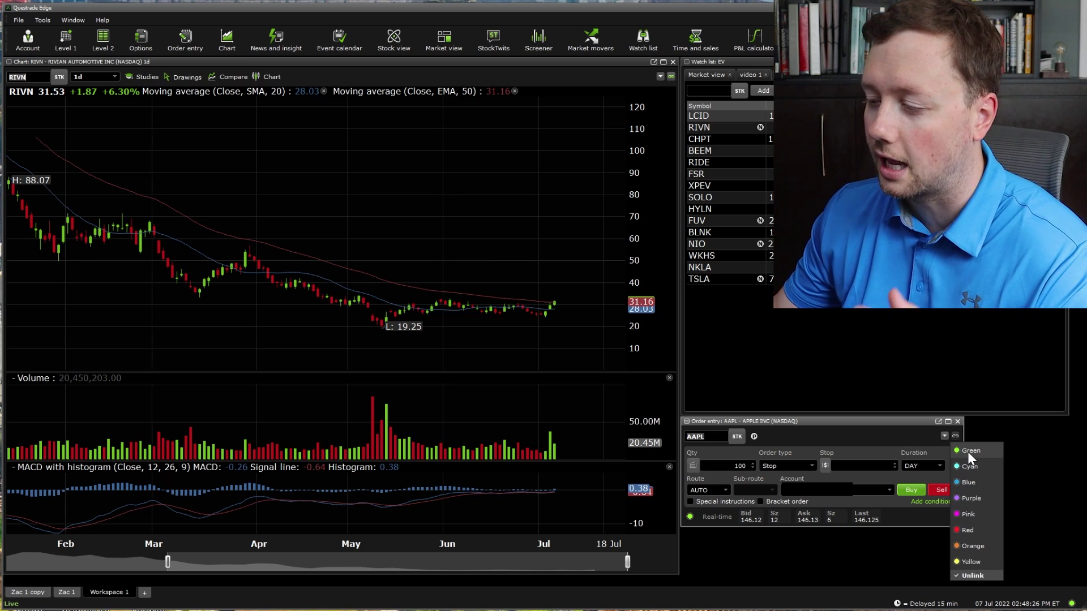
{"action": "left_click", "coordinate": [963, 451]}
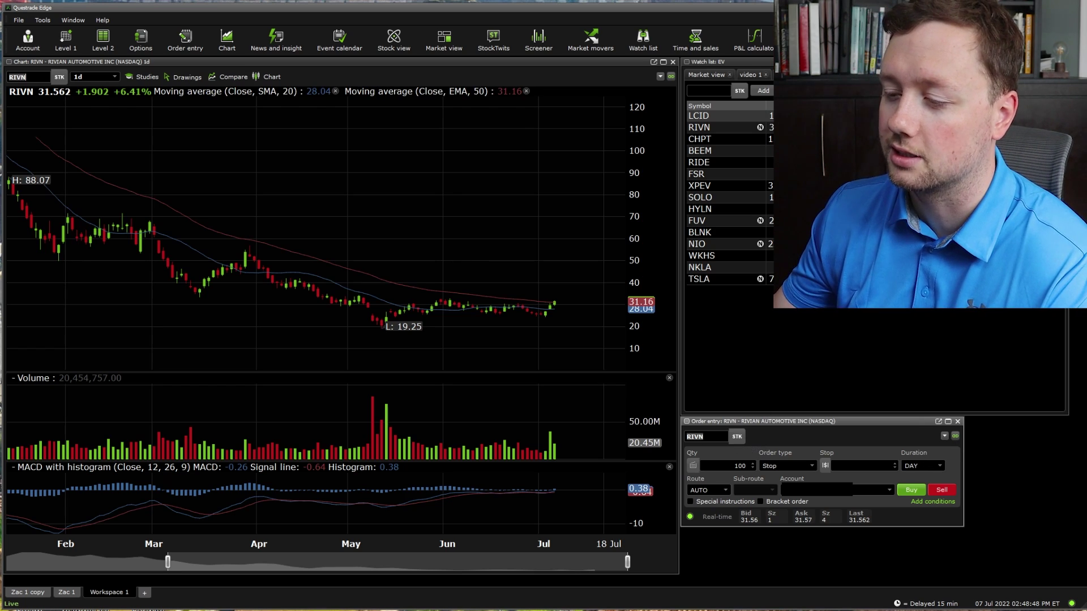
{"action": "left_click", "coordinate": [705, 280]}
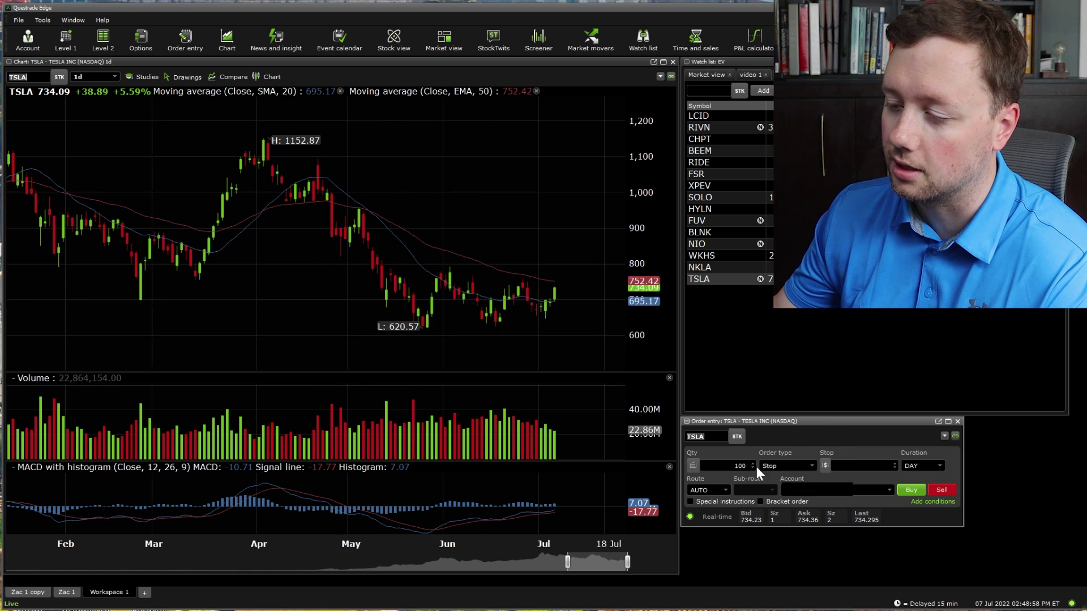
- Keep the TSLA order type as Stop and add bracket Limit profit and Stop loss exits
{"action": "left_click", "coordinate": [789, 467]}
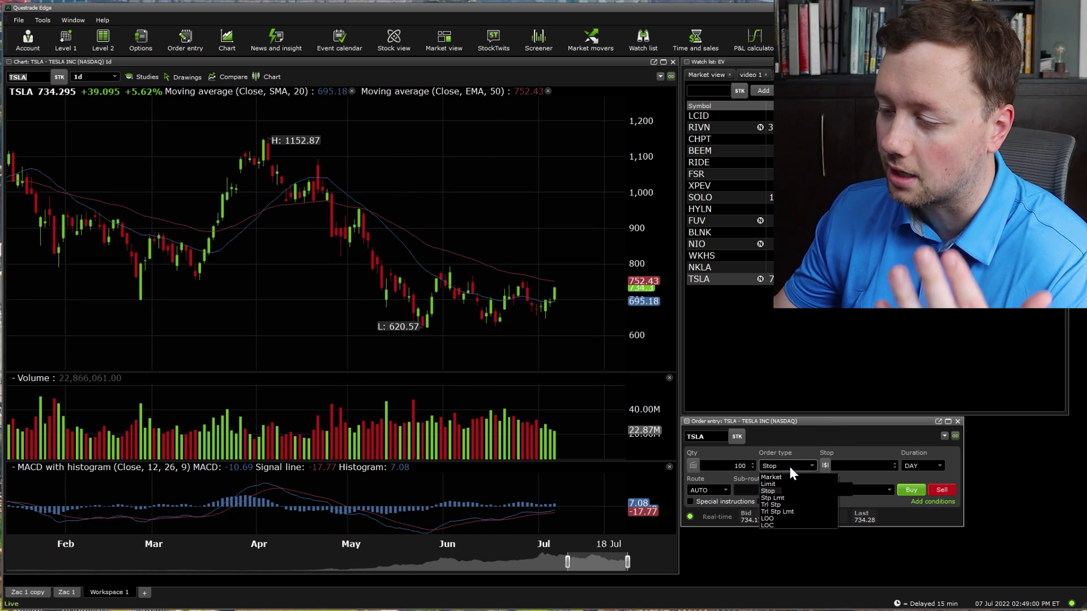
{"action": "left_click", "coordinate": [859, 470]}
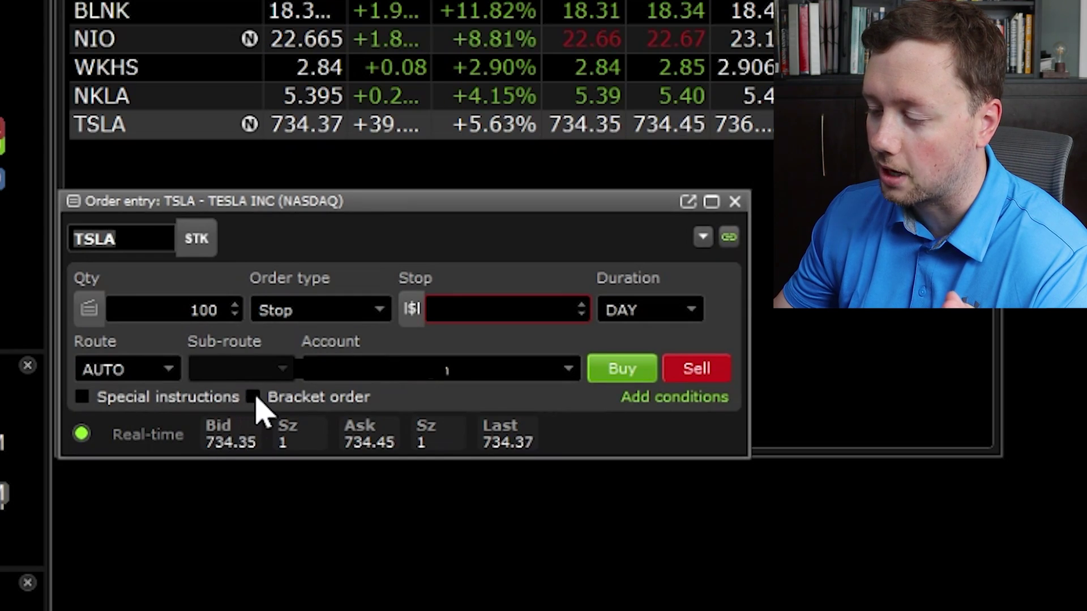
{"action": "left_click", "coordinate": [253, 397]}
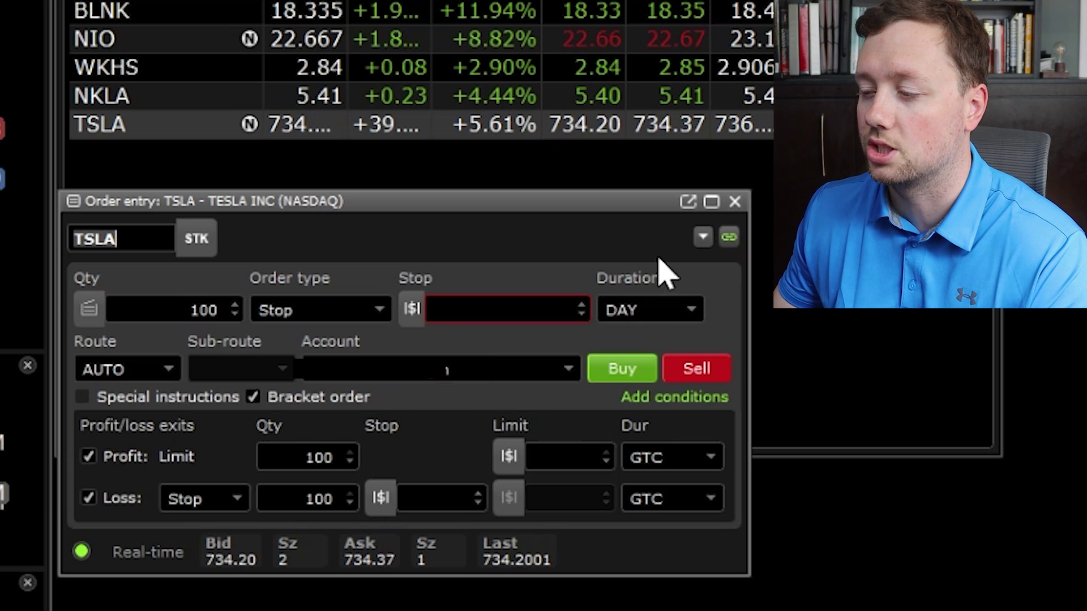
- Close the TSLA order entry window and the EV watch list panel
{"action": "left_click", "coordinate": [736, 204]}
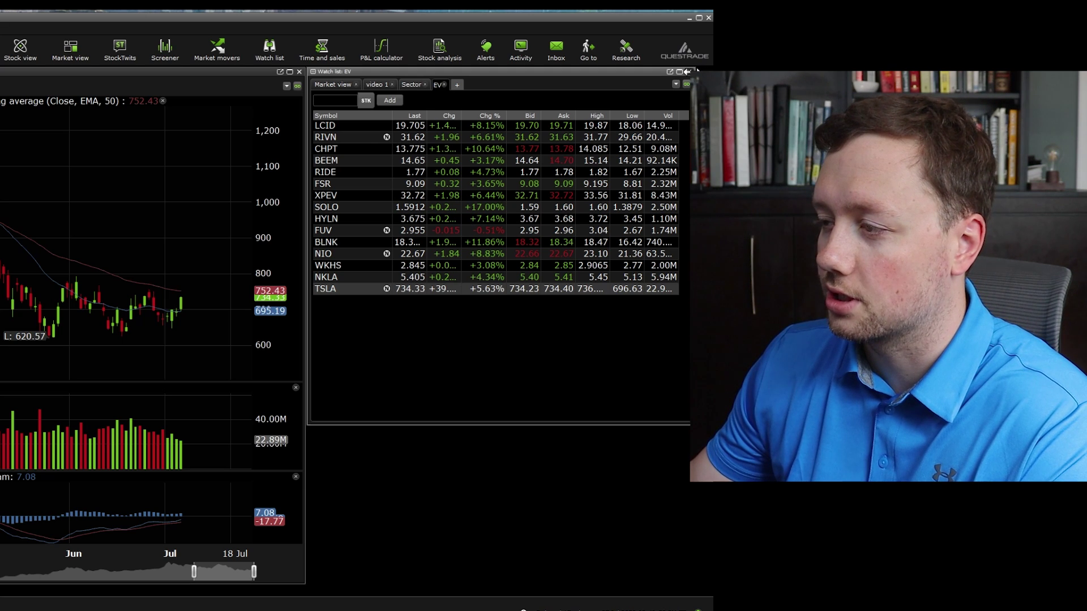
{"action": "left_click", "coordinate": [689, 71]}
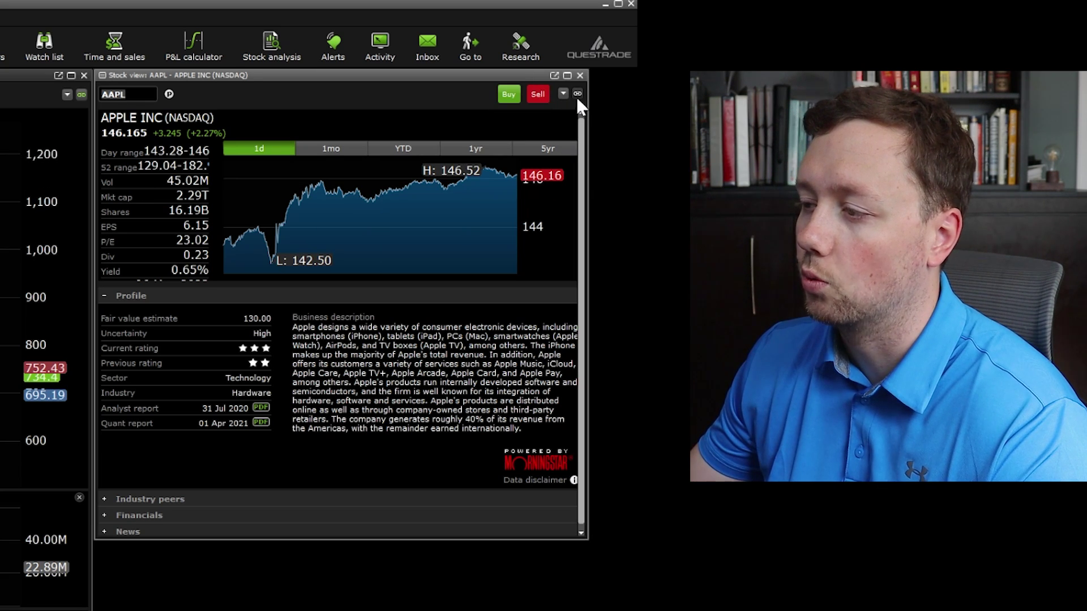
{"action": "left_click", "coordinate": [576, 94]}
{"action": "left_click", "coordinate": [589, 111]}
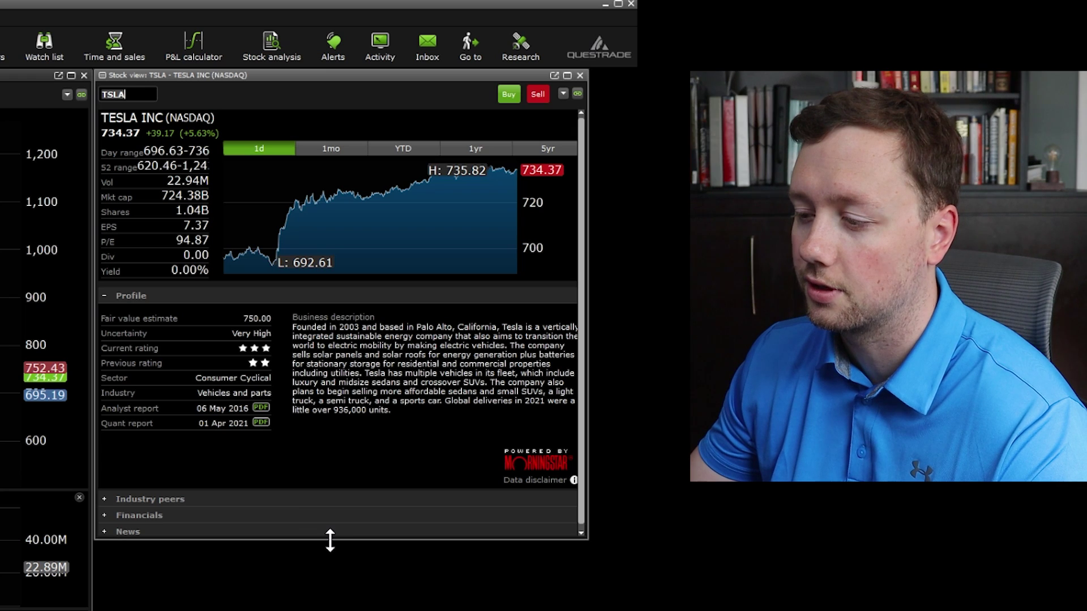
{"action": "left_click_drag", "start_coordinate": [330, 539], "coordinate": [330, 610]}
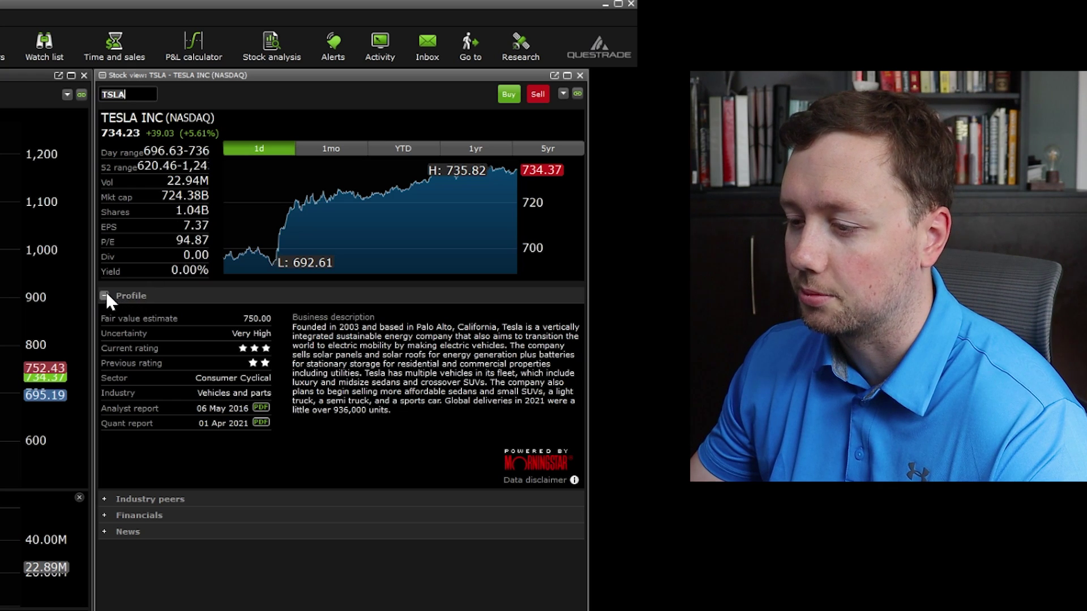
{"action": "left_click", "coordinate": [103, 498]}
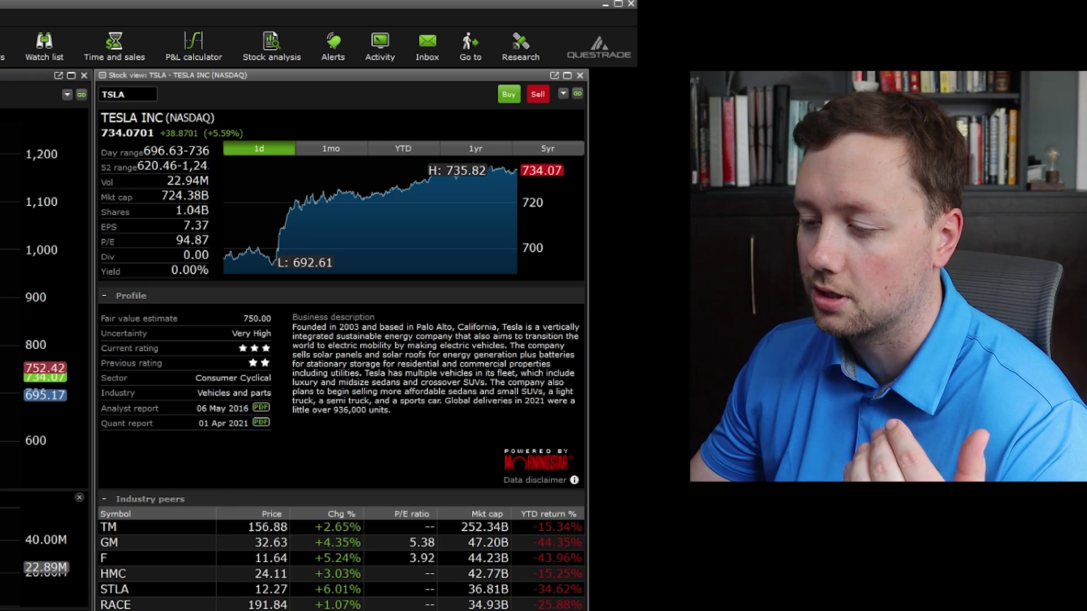
{"action": "scroll", "coordinate": [324, 464], "scroll_direction": "down", "scroll_amount": 3}
{"action": "scroll", "coordinate": [329, 464], "scroll_direction": "down", "scroll_amount": 3}
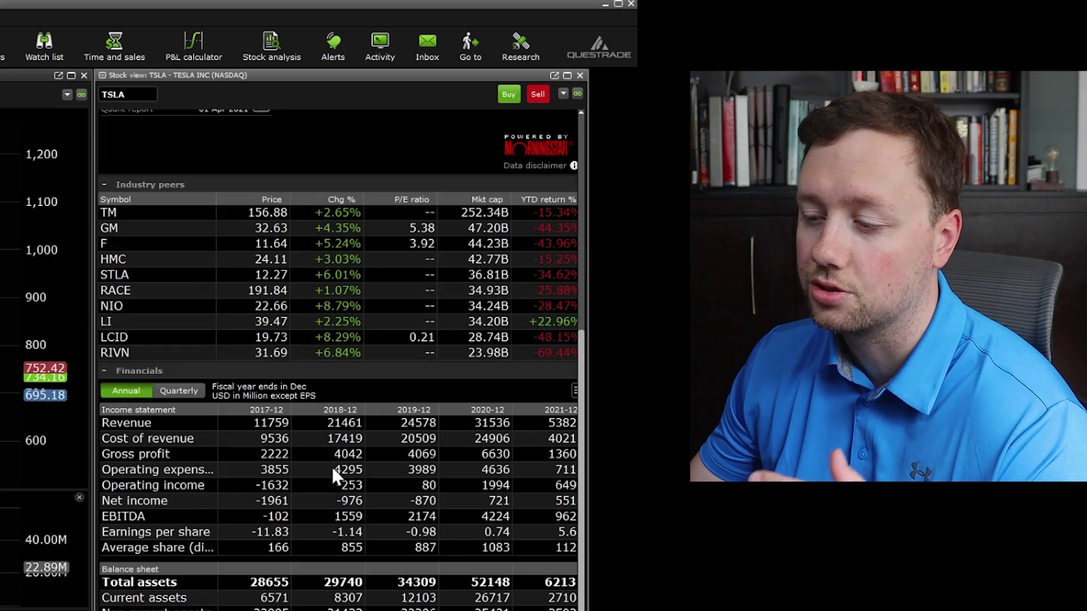
{"action": "left_click", "coordinate": [176, 391]}
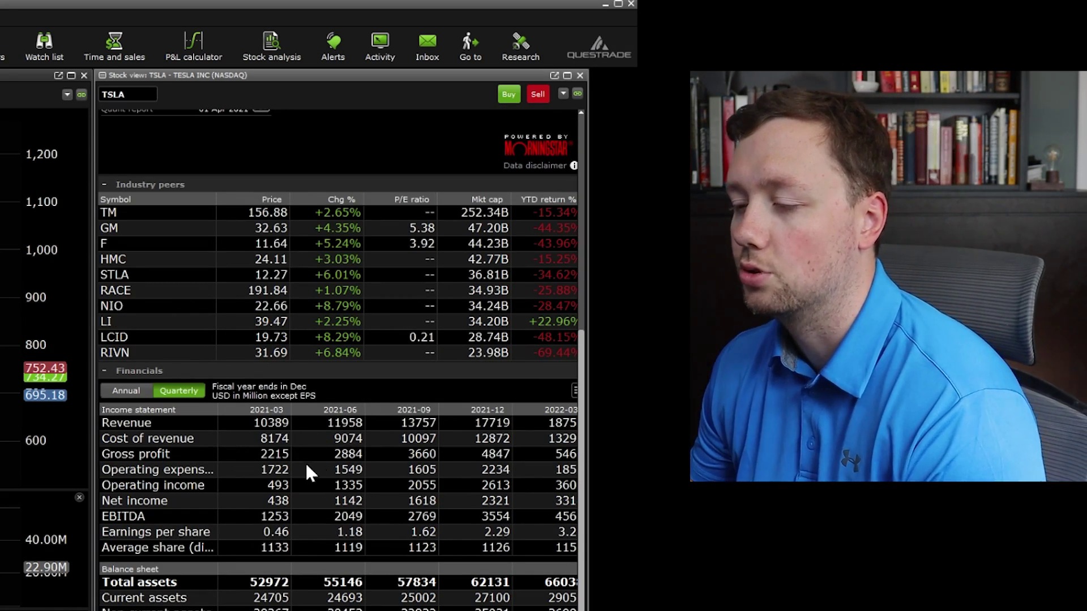
{"action": "scroll", "coordinate": [364, 536], "scroll_direction": "up", "scroll_amount": 6}
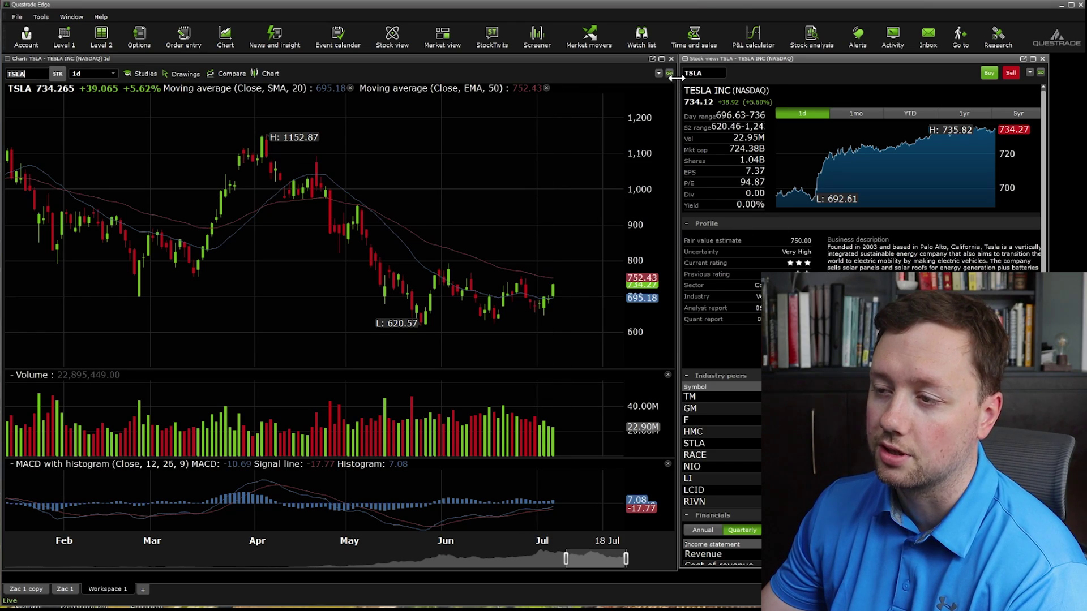
- Close the Tesla chart, move the Tesla stock view left, and duplicate it
{"action": "left_click", "coordinate": [670, 59]}
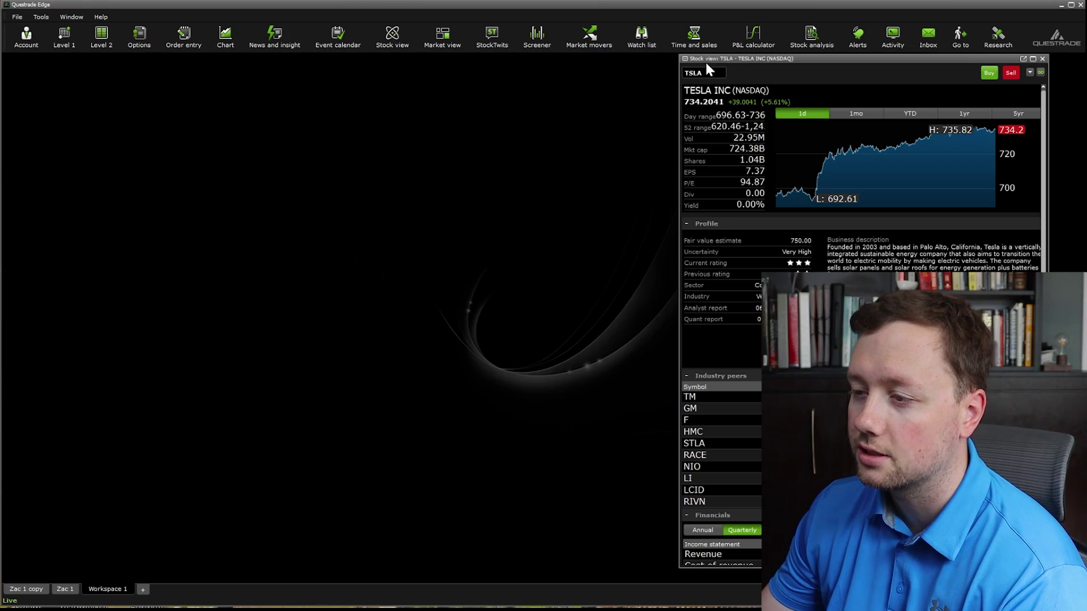
{"action": "left_click_drag", "start_coordinate": [743, 60], "coordinate": [84, 59]}
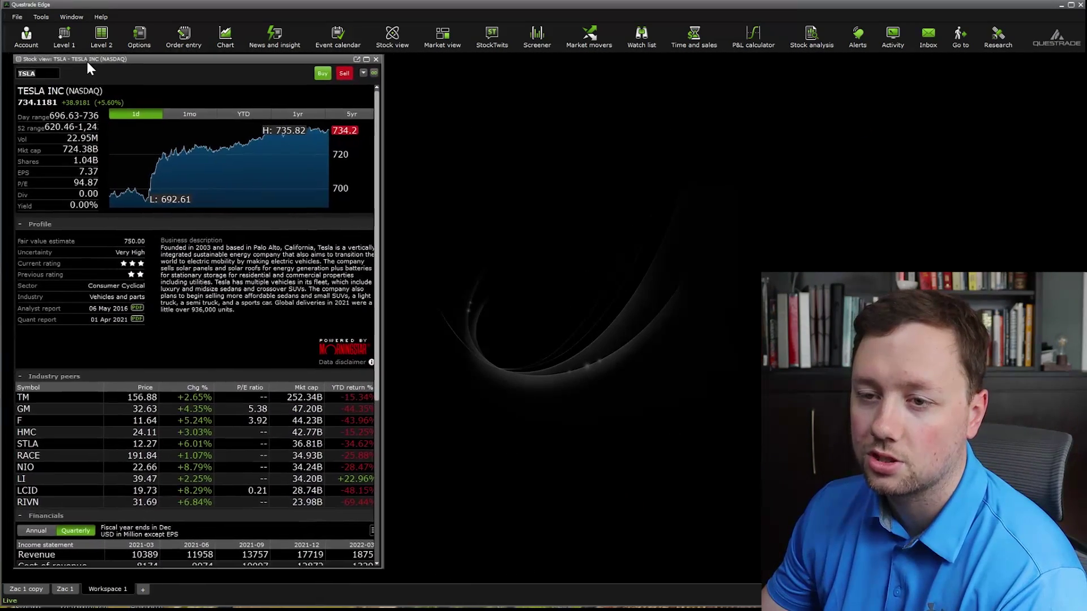
{"action": "right_click", "coordinate": [92, 59]}
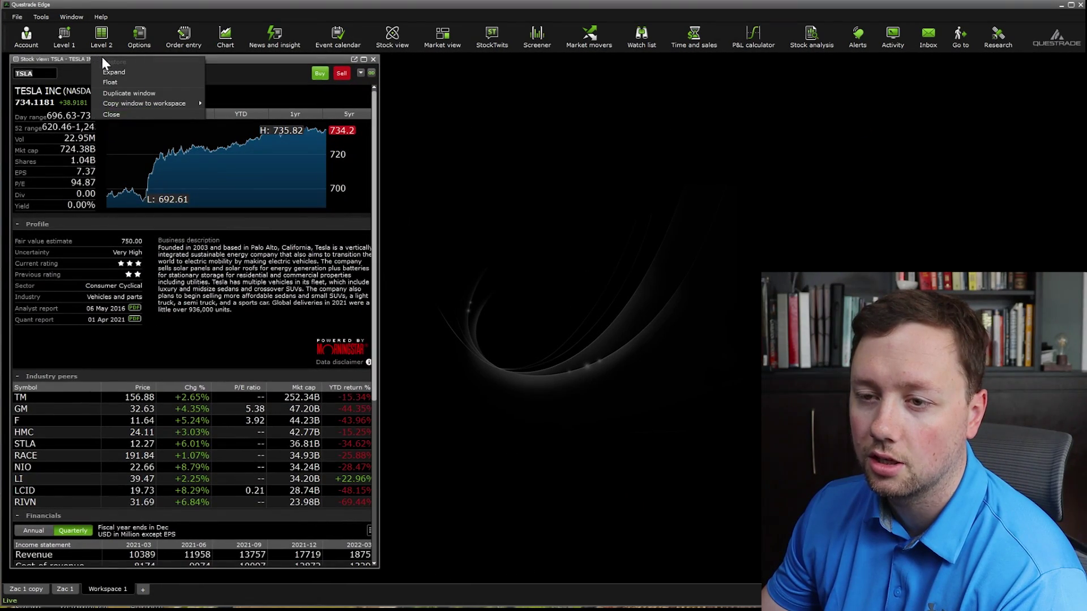
{"action": "left_click", "coordinate": [128, 92]}
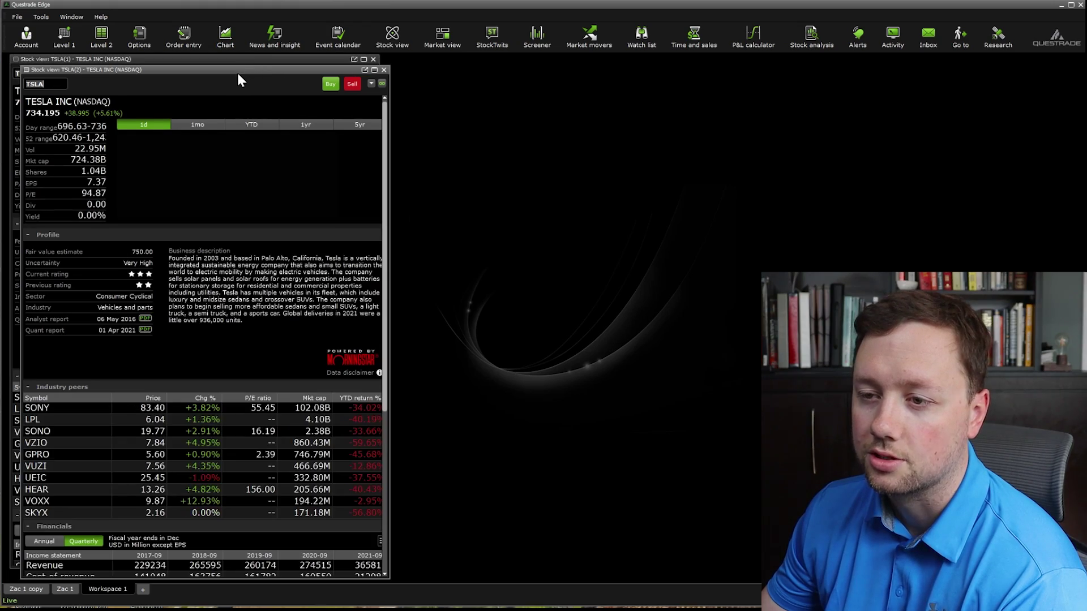
- Place the copy alongside, load GM into it, unlink the views and enter TSLA
{"action": "left_click_drag", "start_coordinate": [578, 85], "coordinate": [597, 63]}
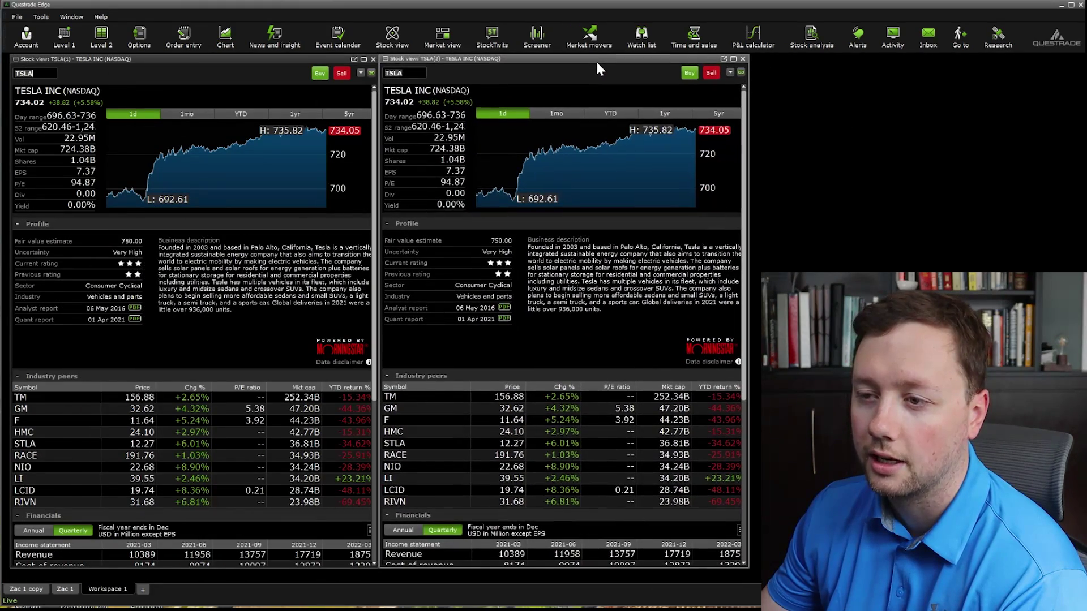
{"action": "left_click", "coordinate": [409, 76]}
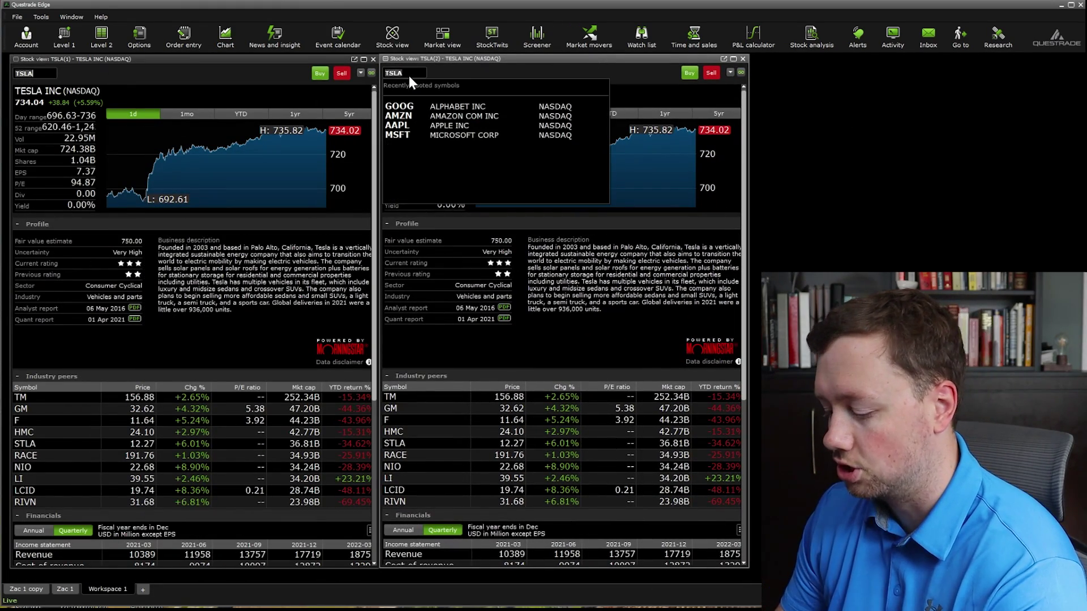
{"action": "type", "text": "GM"}
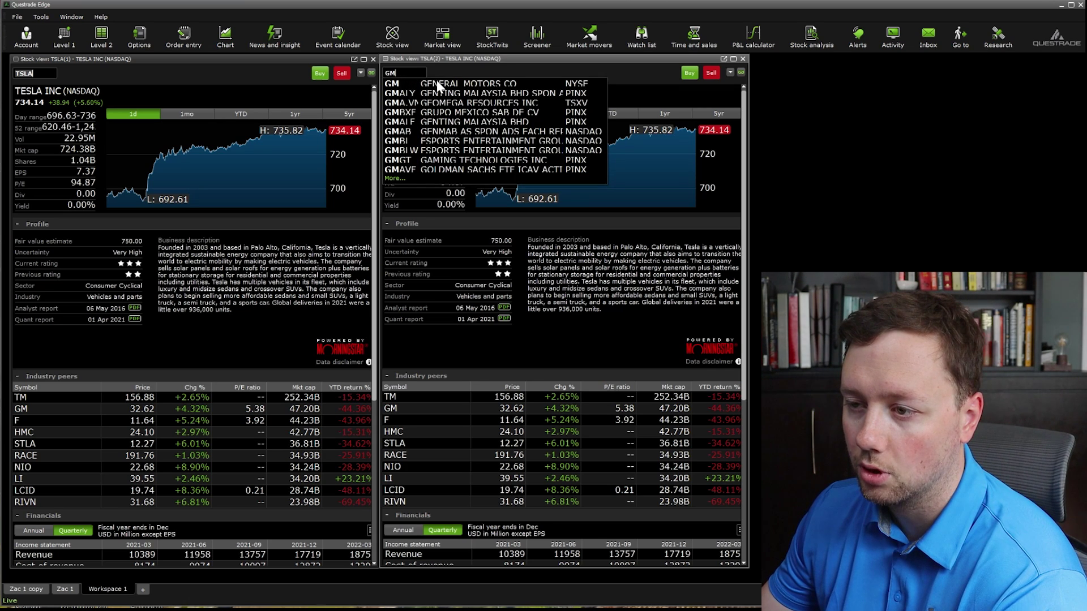
{"action": "left_click", "coordinate": [438, 82]}
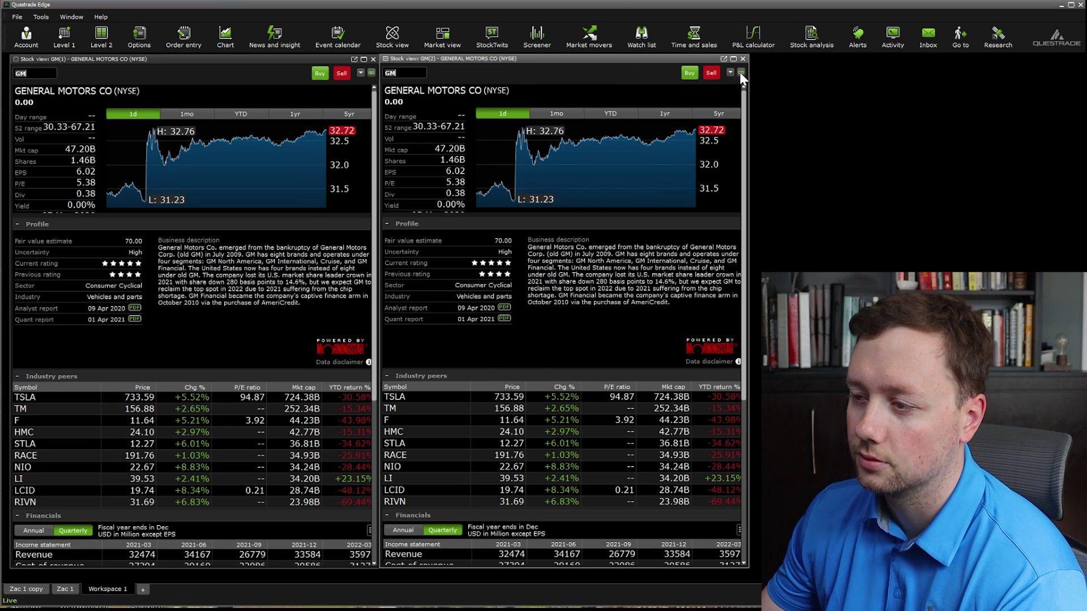
{"action": "left_click", "coordinate": [741, 73]}
{"action": "left_click", "coordinate": [749, 101]}
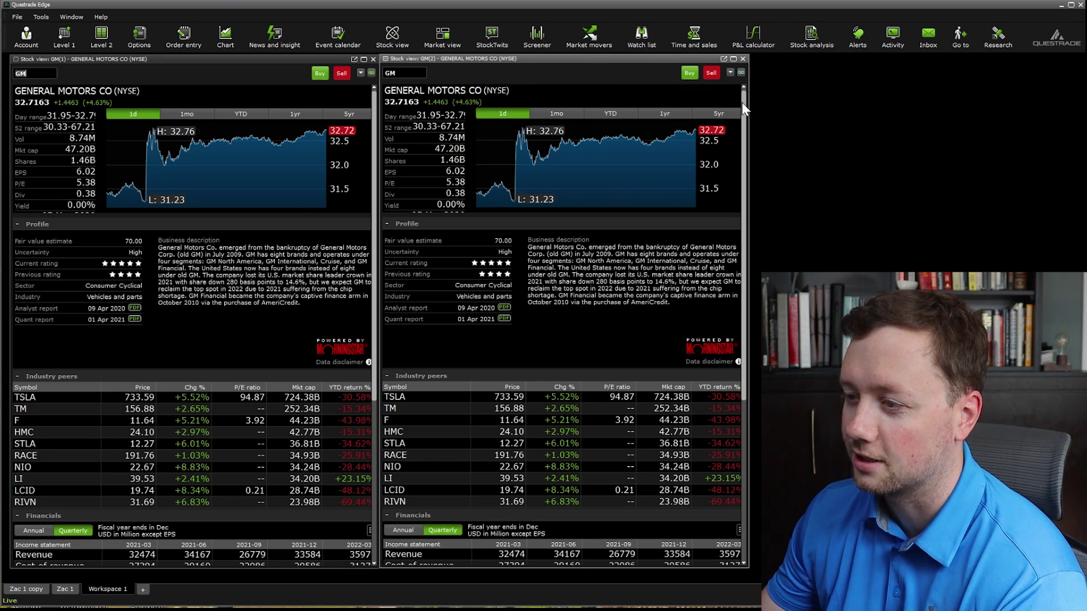
{"action": "type", "text": "TS"}
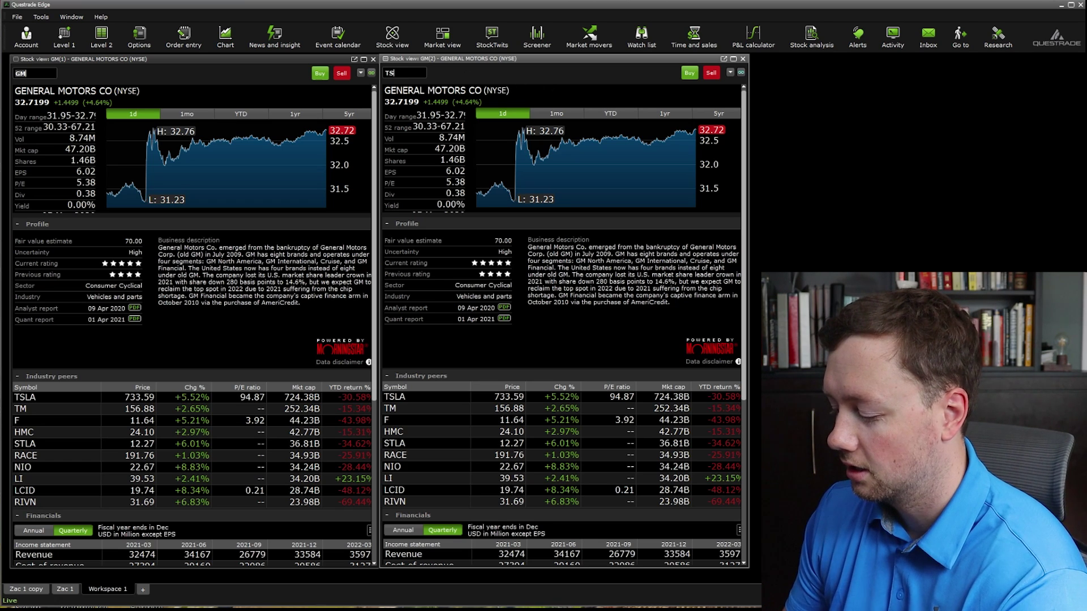
{"action": "type", "text": "LA"}
{"action": "key", "text": "Return"}
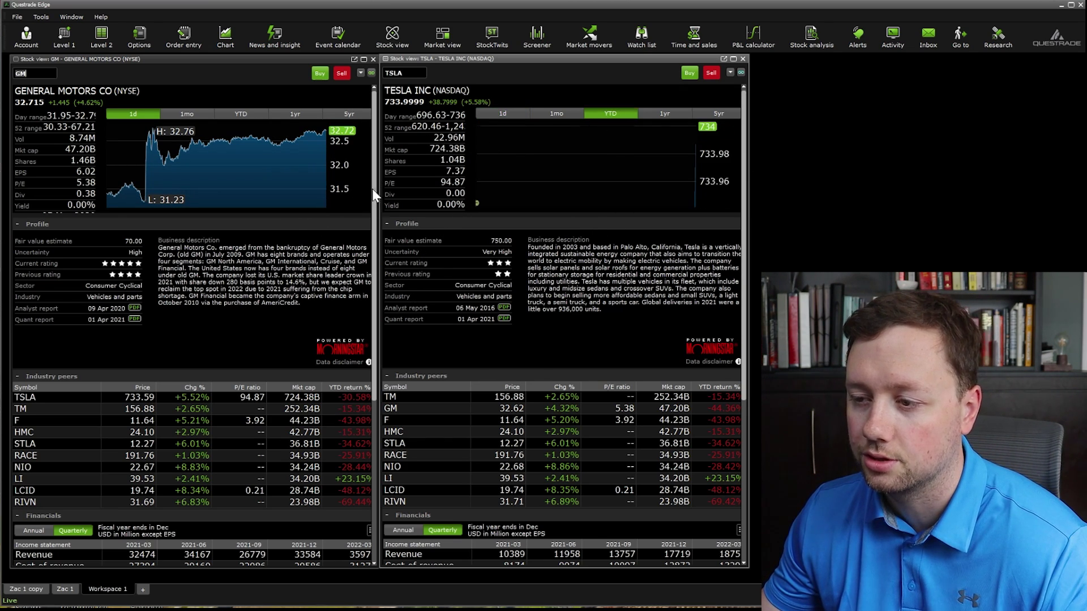
- Review the stock view details, then close the General Motors stock view
{"action": "scroll", "coordinate": [518, 391], "scroll_direction": "down", "scroll_amount": 5}
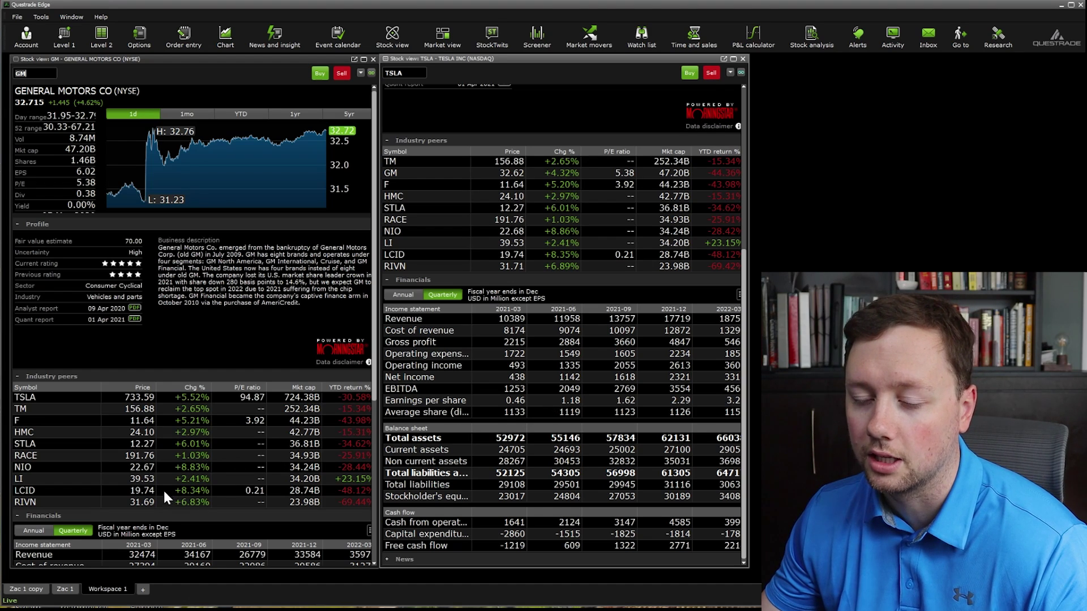
{"action": "scroll", "coordinate": [195, 475], "scroll_direction": "down", "scroll_amount": 5}
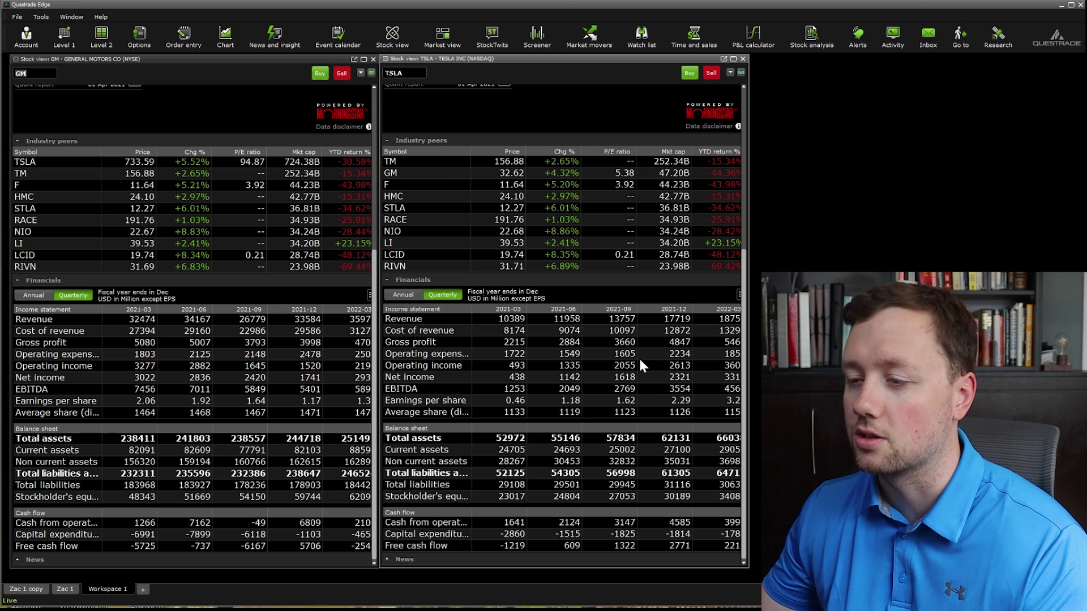
{"action": "scroll", "coordinate": [622, 238], "scroll_direction": "up", "scroll_amount": 5}
{"action": "scroll", "coordinate": [253, 140], "scroll_direction": "up", "scroll_amount": 5}
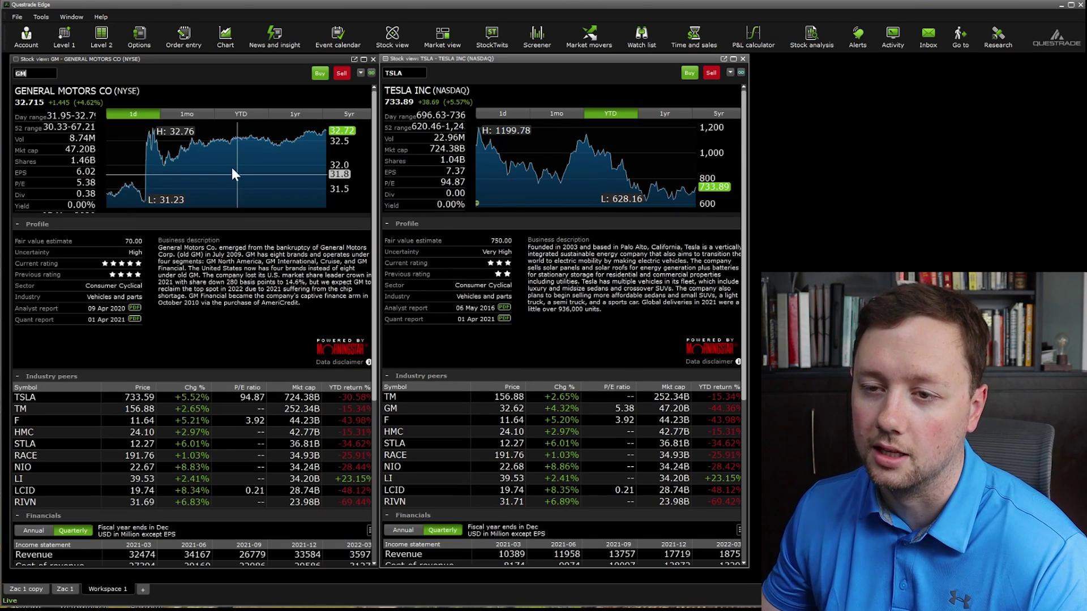
{"action": "left_click", "coordinate": [373, 58]}
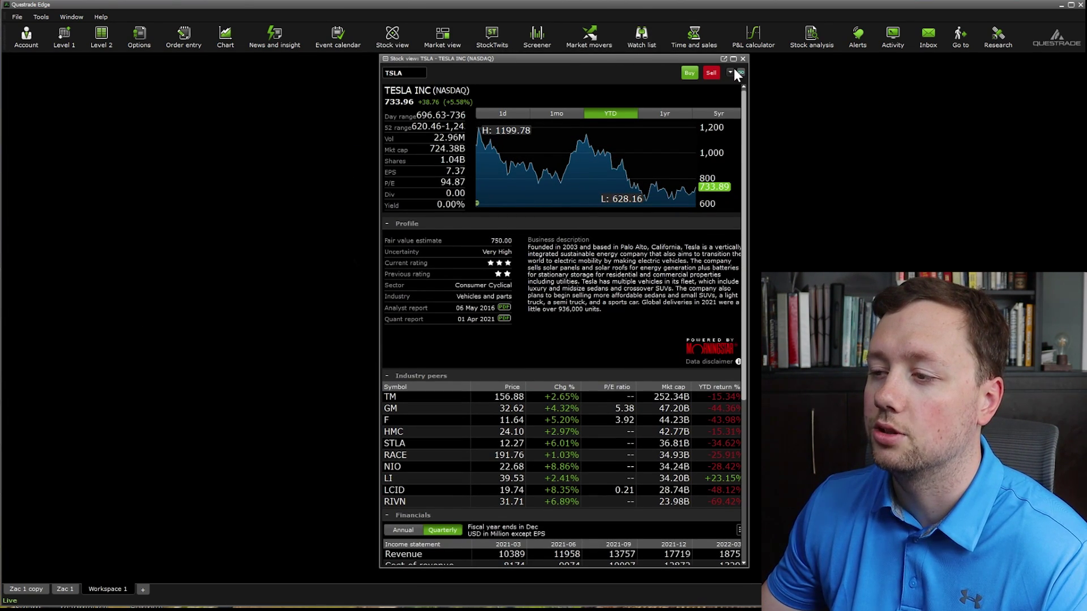
- Close the Tesla stock view, then open, enlarge and close the StockTwits feed, leaving Workspace 1 empty
{"action": "left_click", "coordinate": [743, 59]}
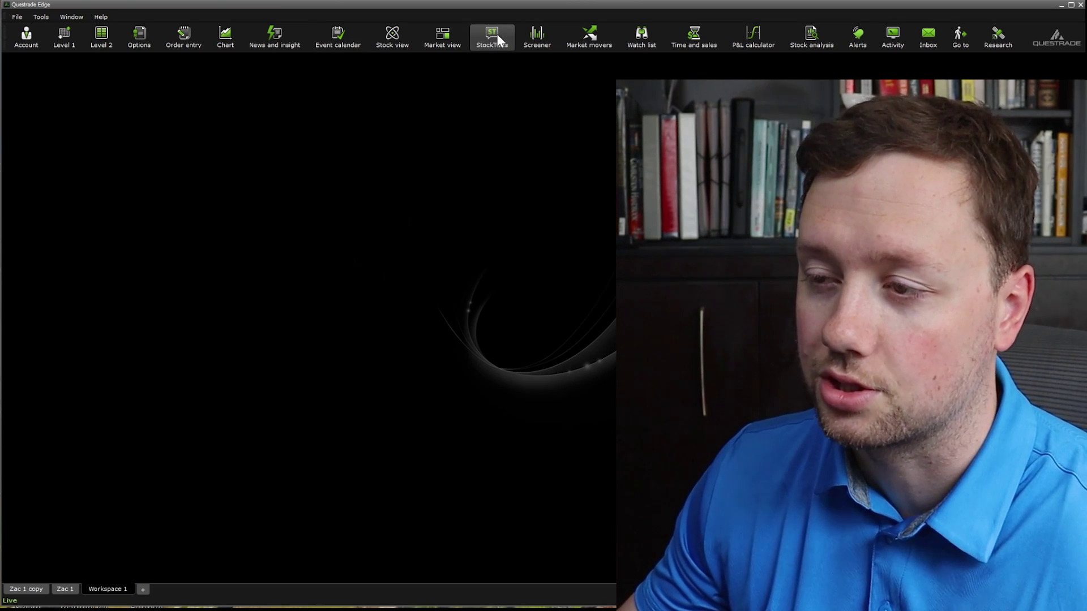
{"action": "left_click", "coordinate": [495, 38]}
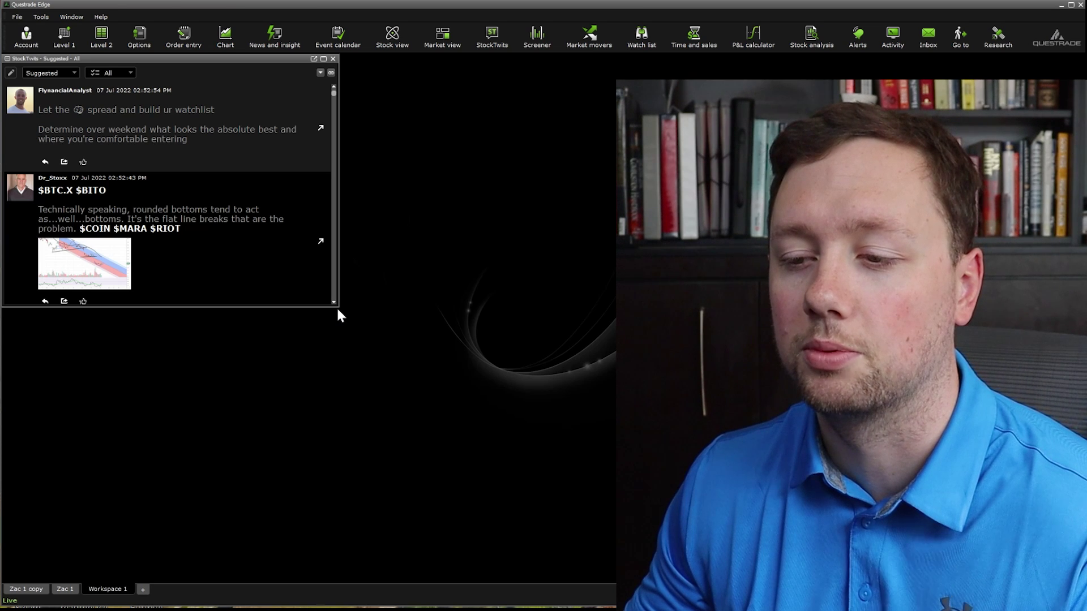
{"action": "left_click_drag", "start_coordinate": [336, 307], "coordinate": [487, 517]}
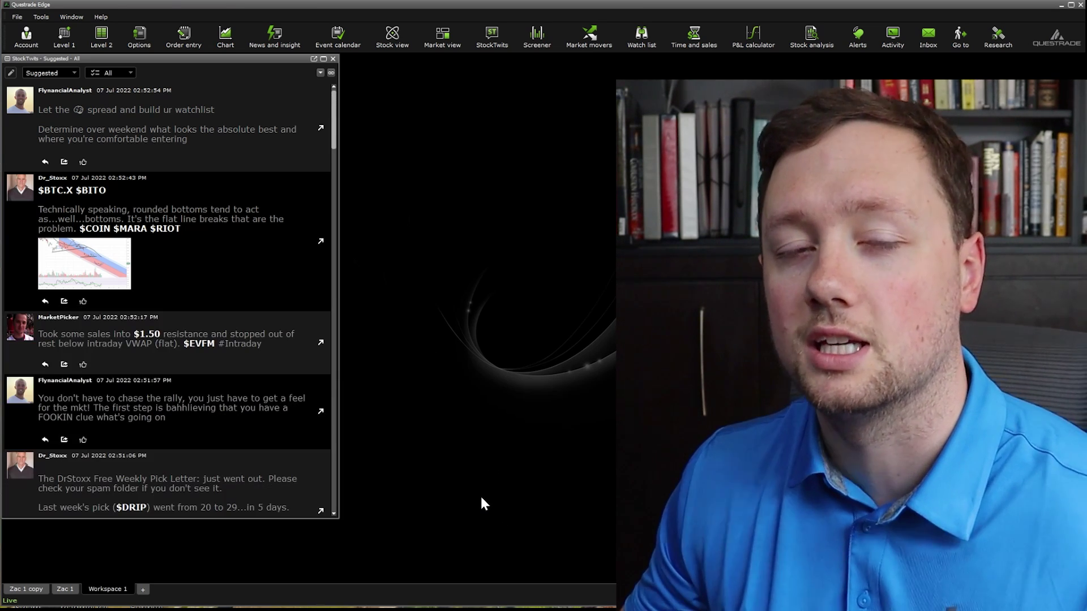
{"action": "left_click", "coordinate": [333, 58]}
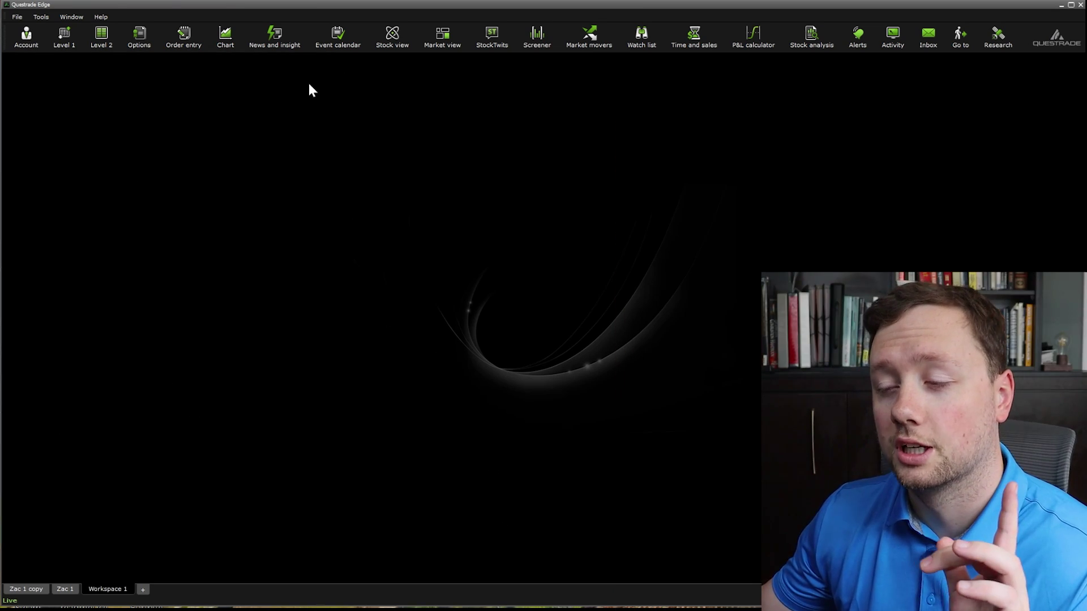
{"action": "left_click", "coordinate": [540, 26]}
{"action": "left_click", "coordinate": [592, 31]}
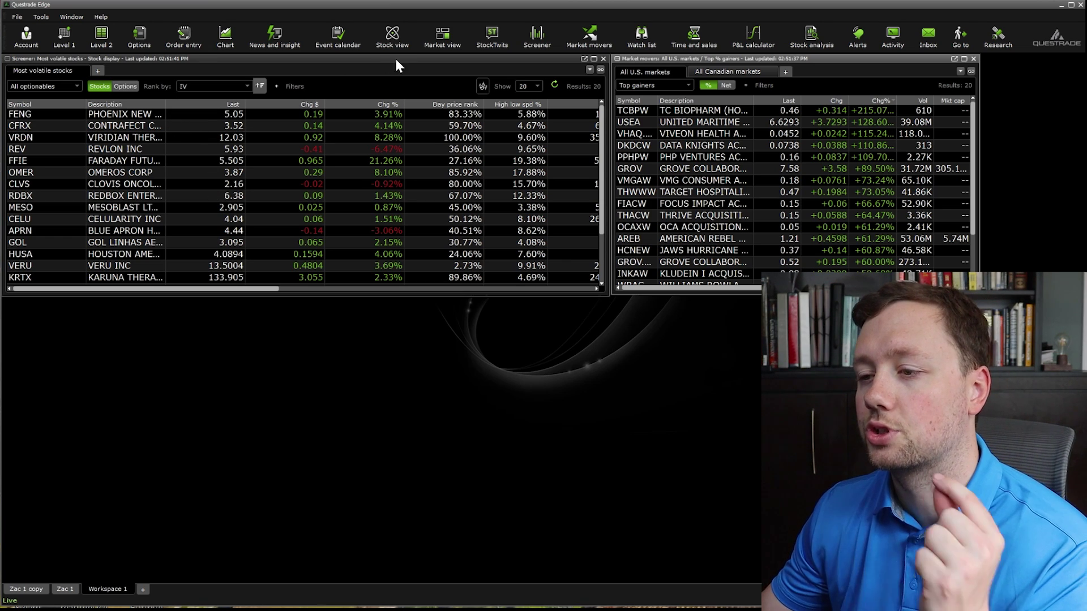
{"action": "left_click", "coordinate": [604, 59]}
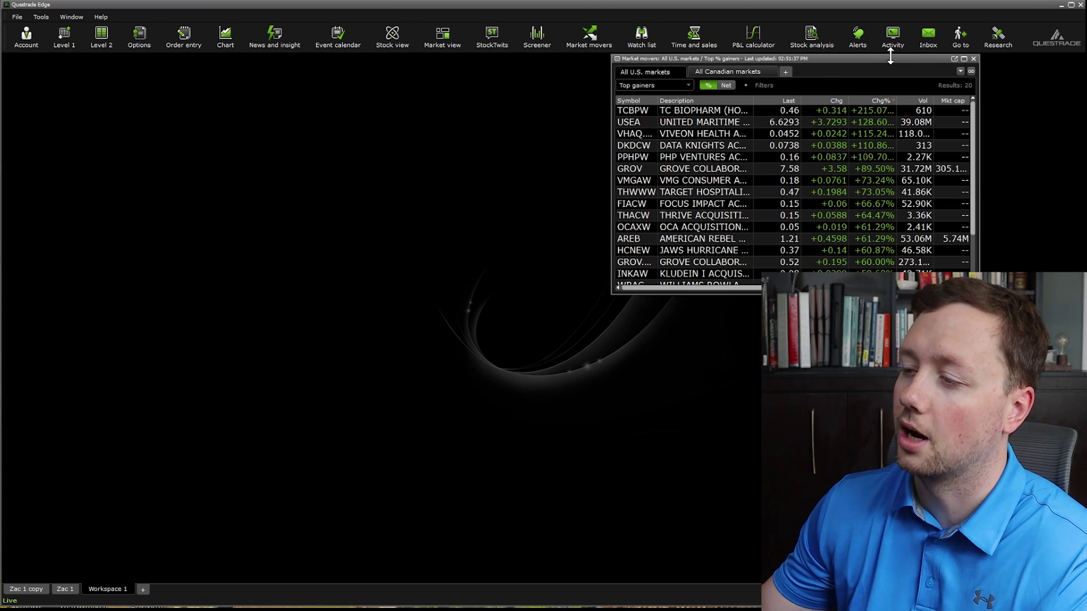
{"action": "left_click", "coordinate": [973, 59]}
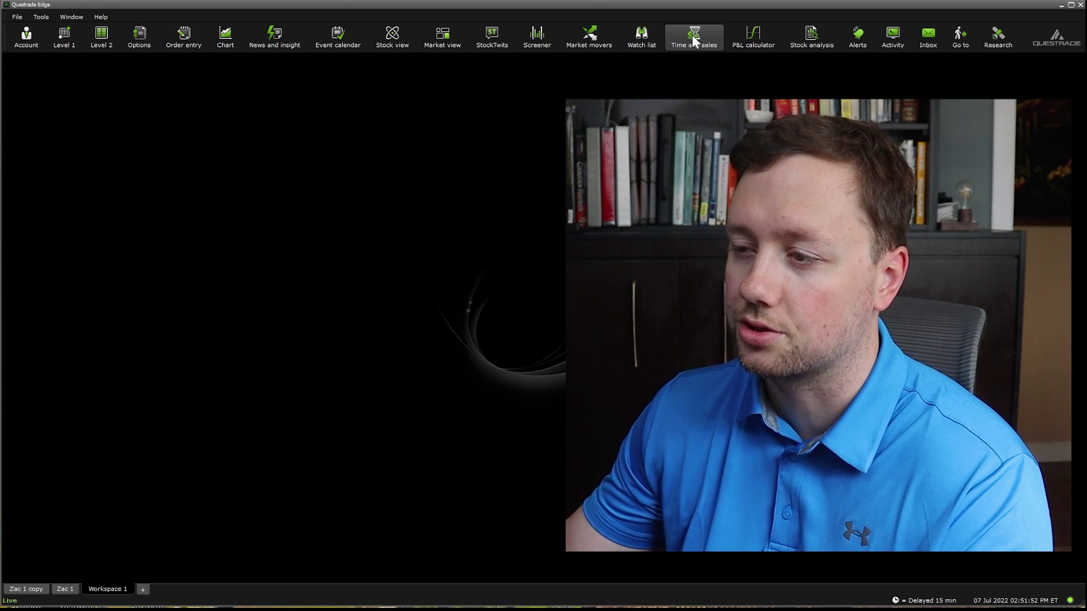
{"action": "left_click", "coordinate": [693, 37]}
{"action": "left_click_drag", "start_coordinate": [139, 211], "coordinate": [39, 496]}
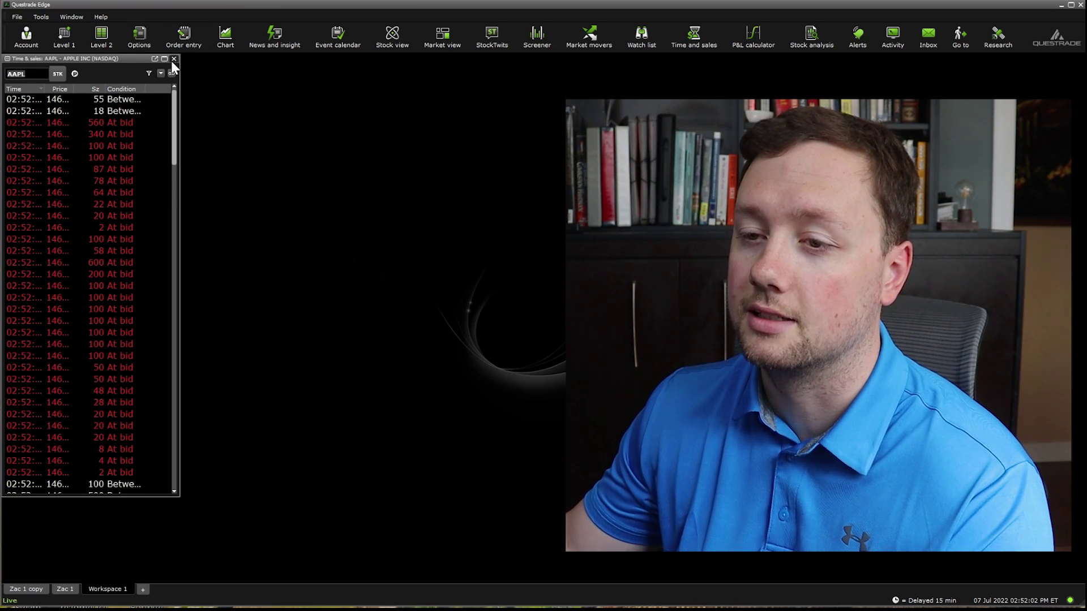
{"action": "left_click", "coordinate": [173, 58]}
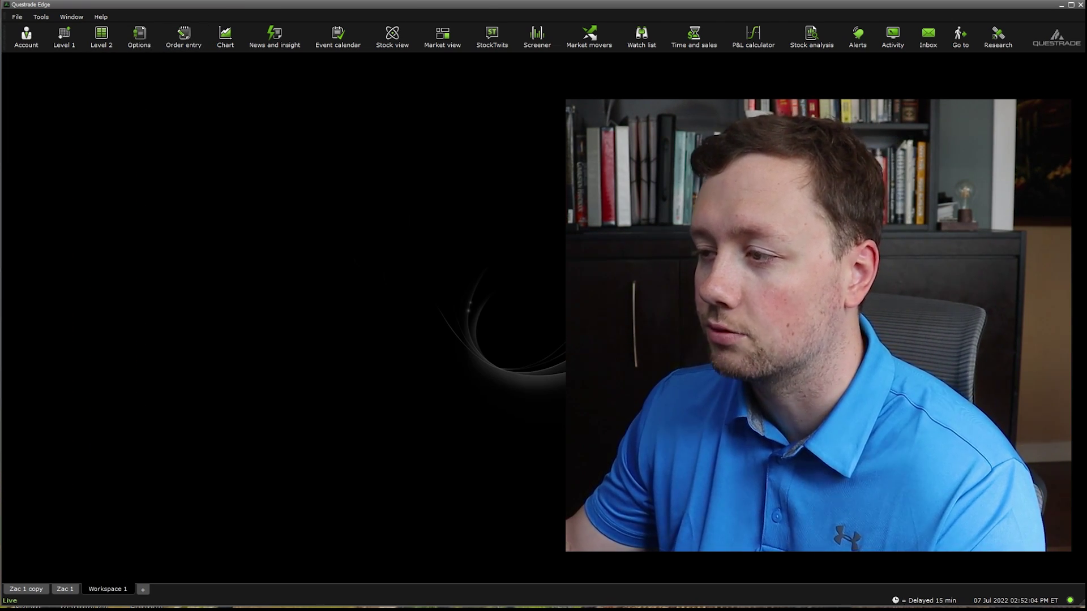